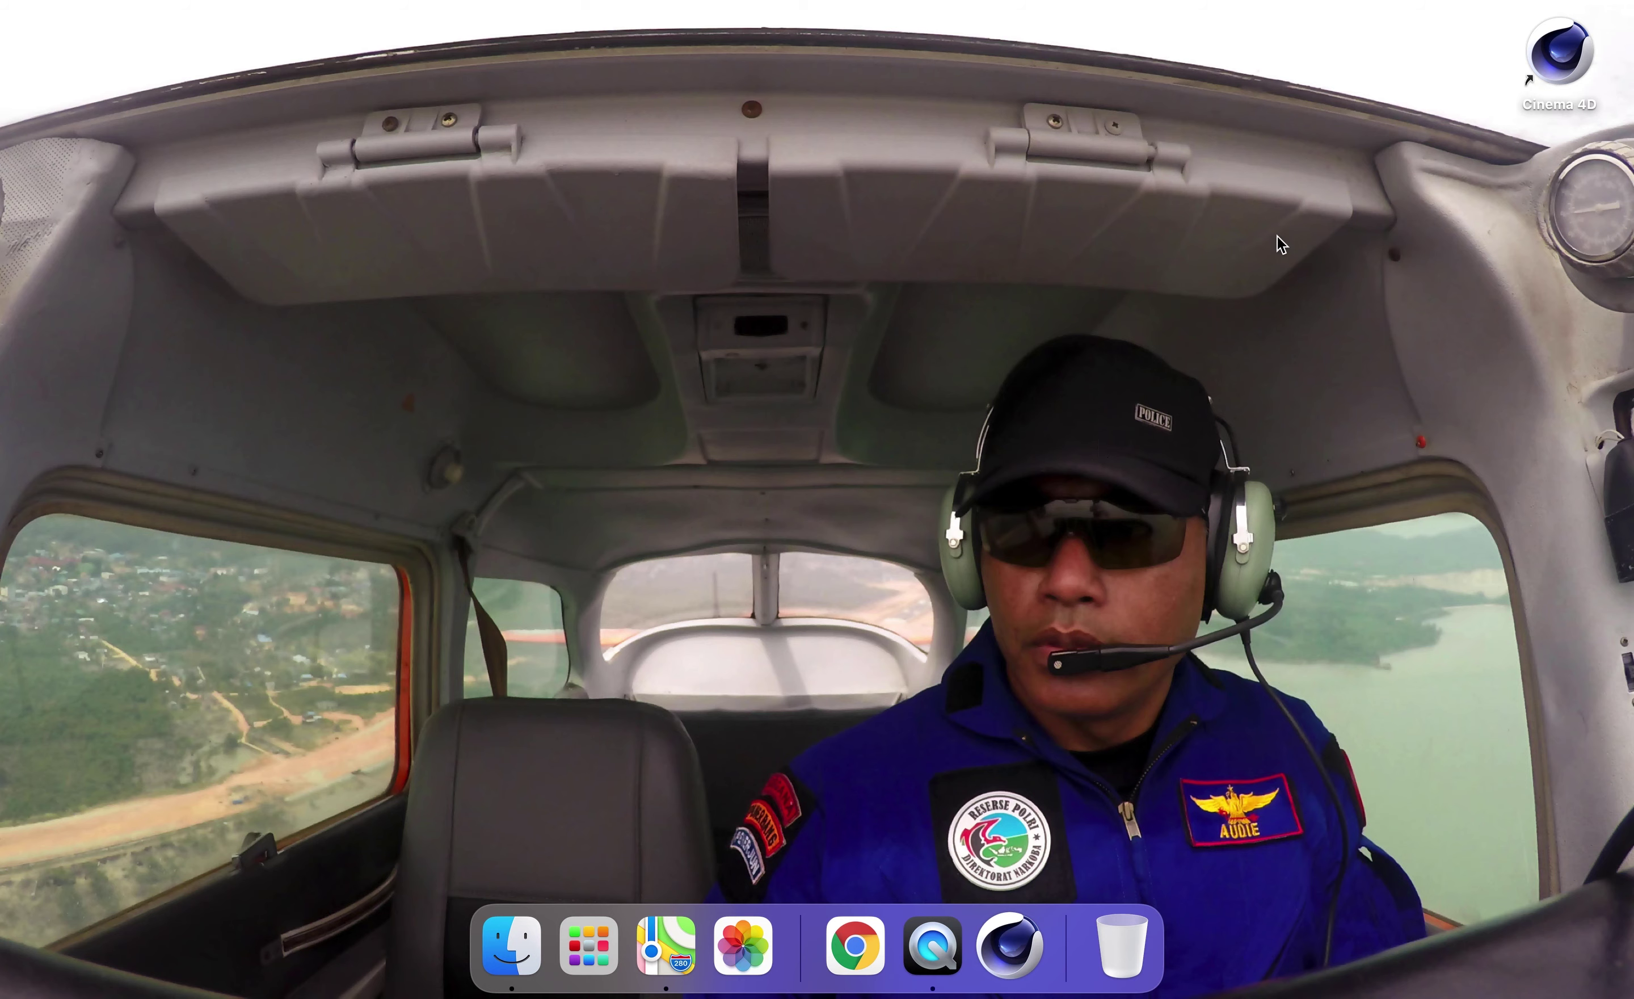
Launch Cinema 4D from the desktop and dismiss its quick start window.
{"action": "double_click", "coordinate": [1546, 57]}
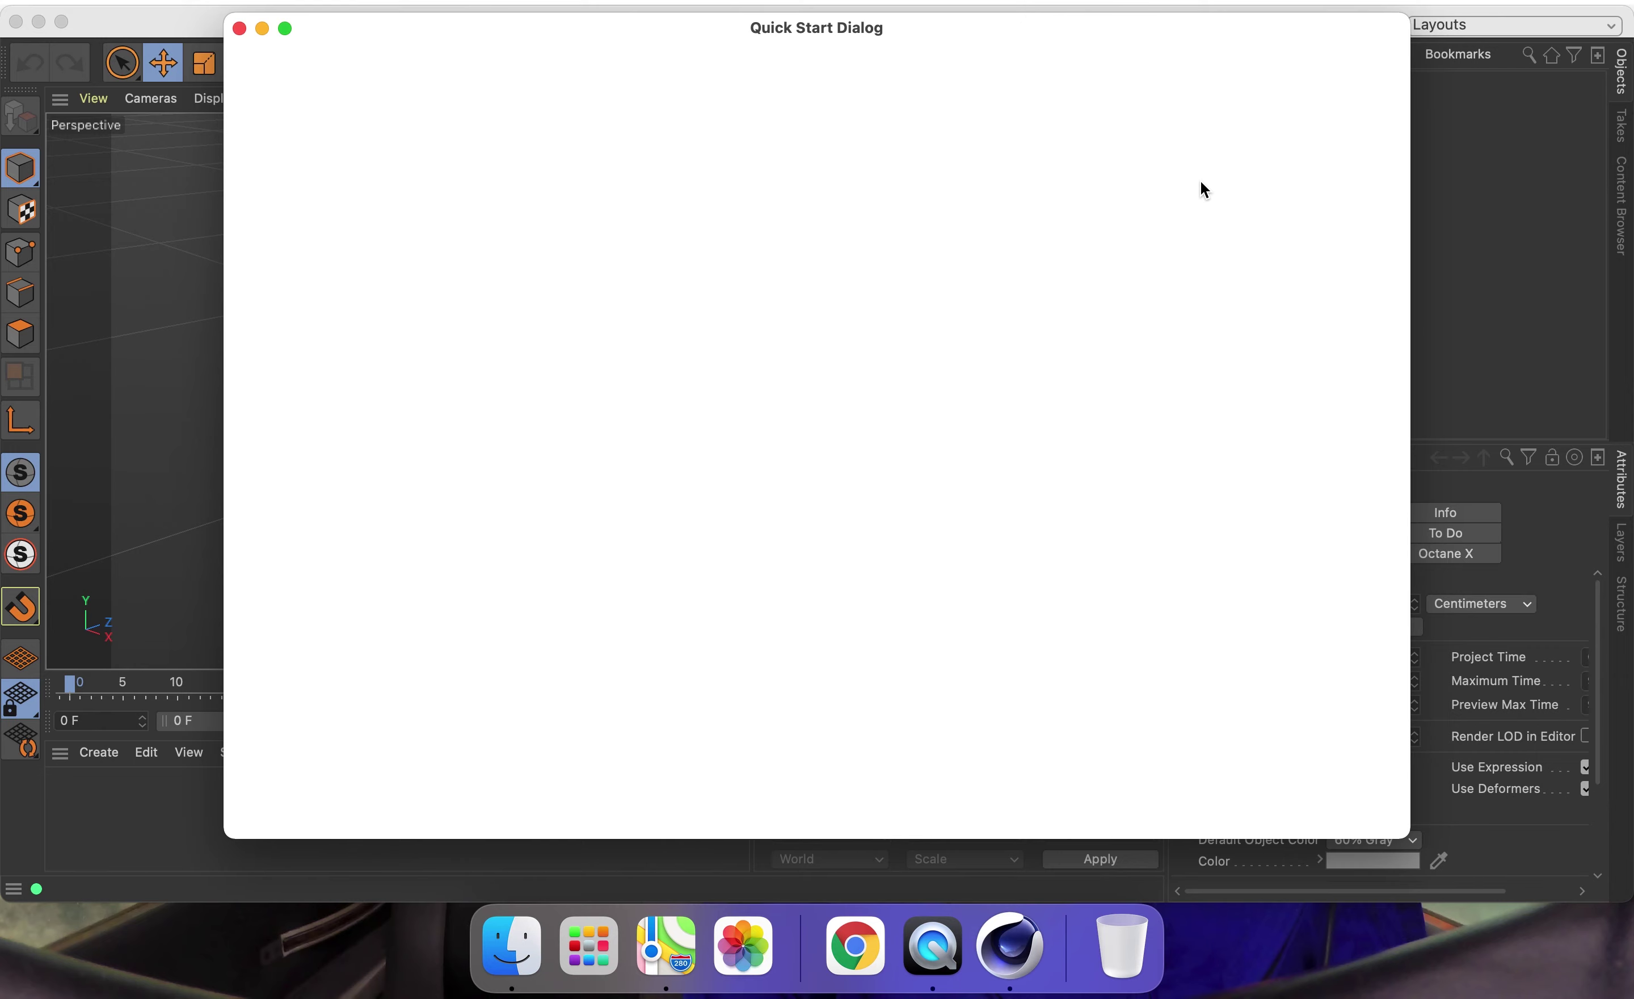
{"action": "left_click", "coordinate": [239, 29]}
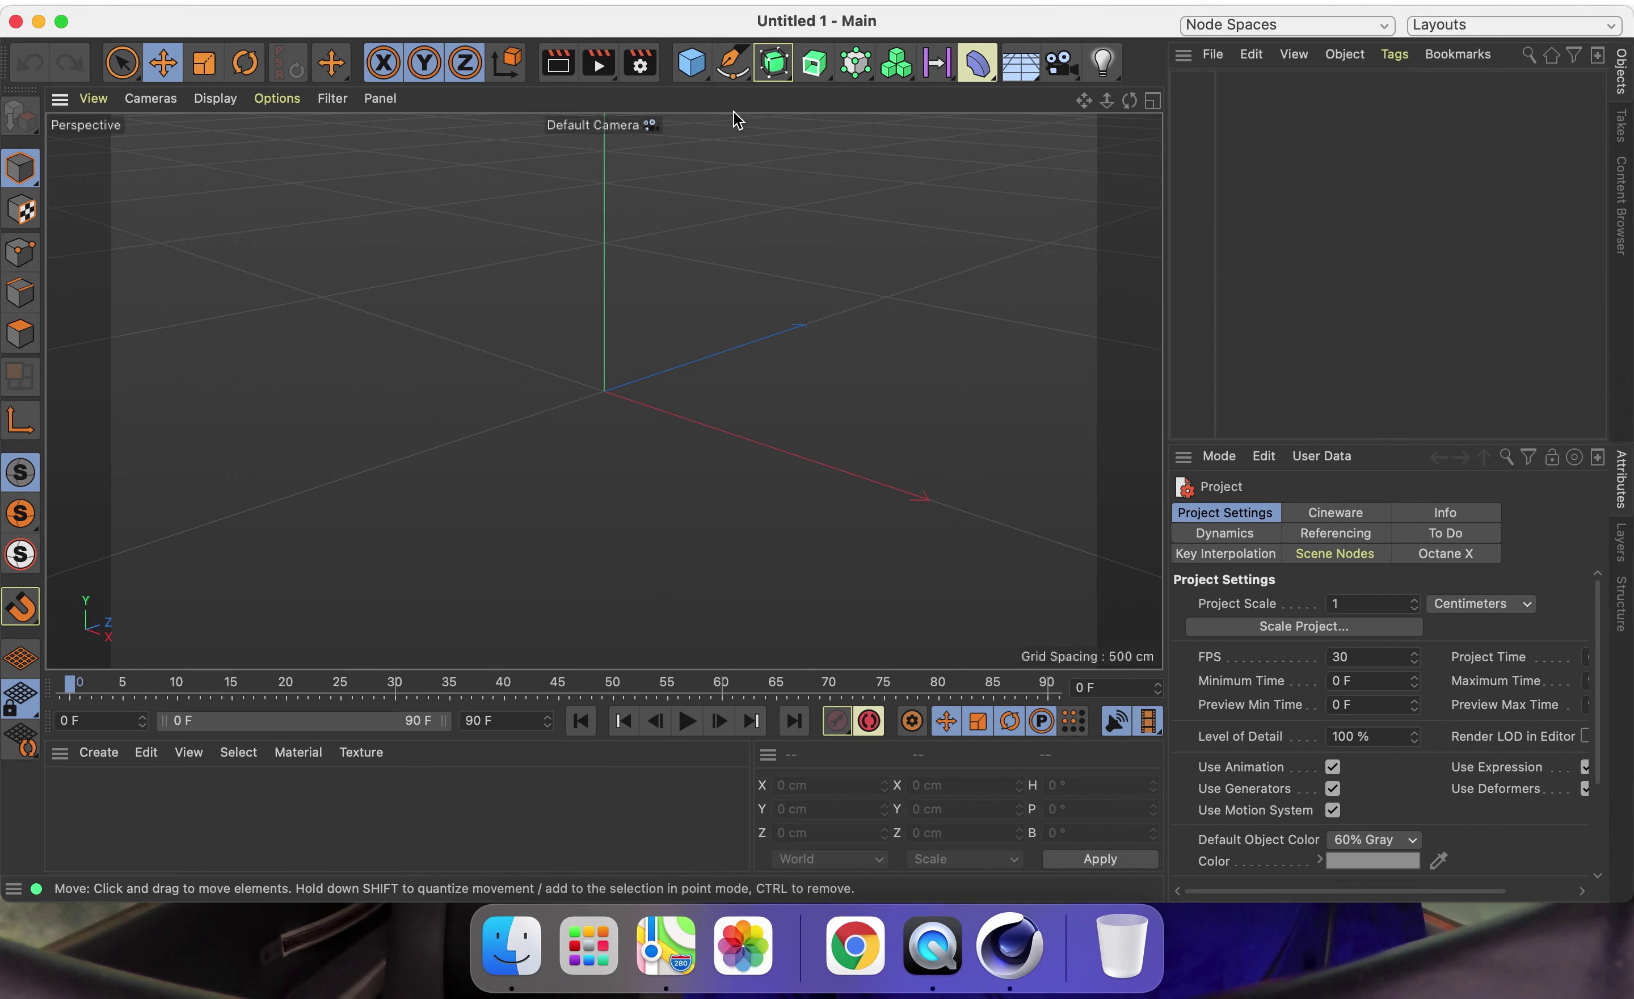
Select the Pen tool icon to bring up the spline shape choices.
{"action": "left_click", "coordinate": [730, 70]}
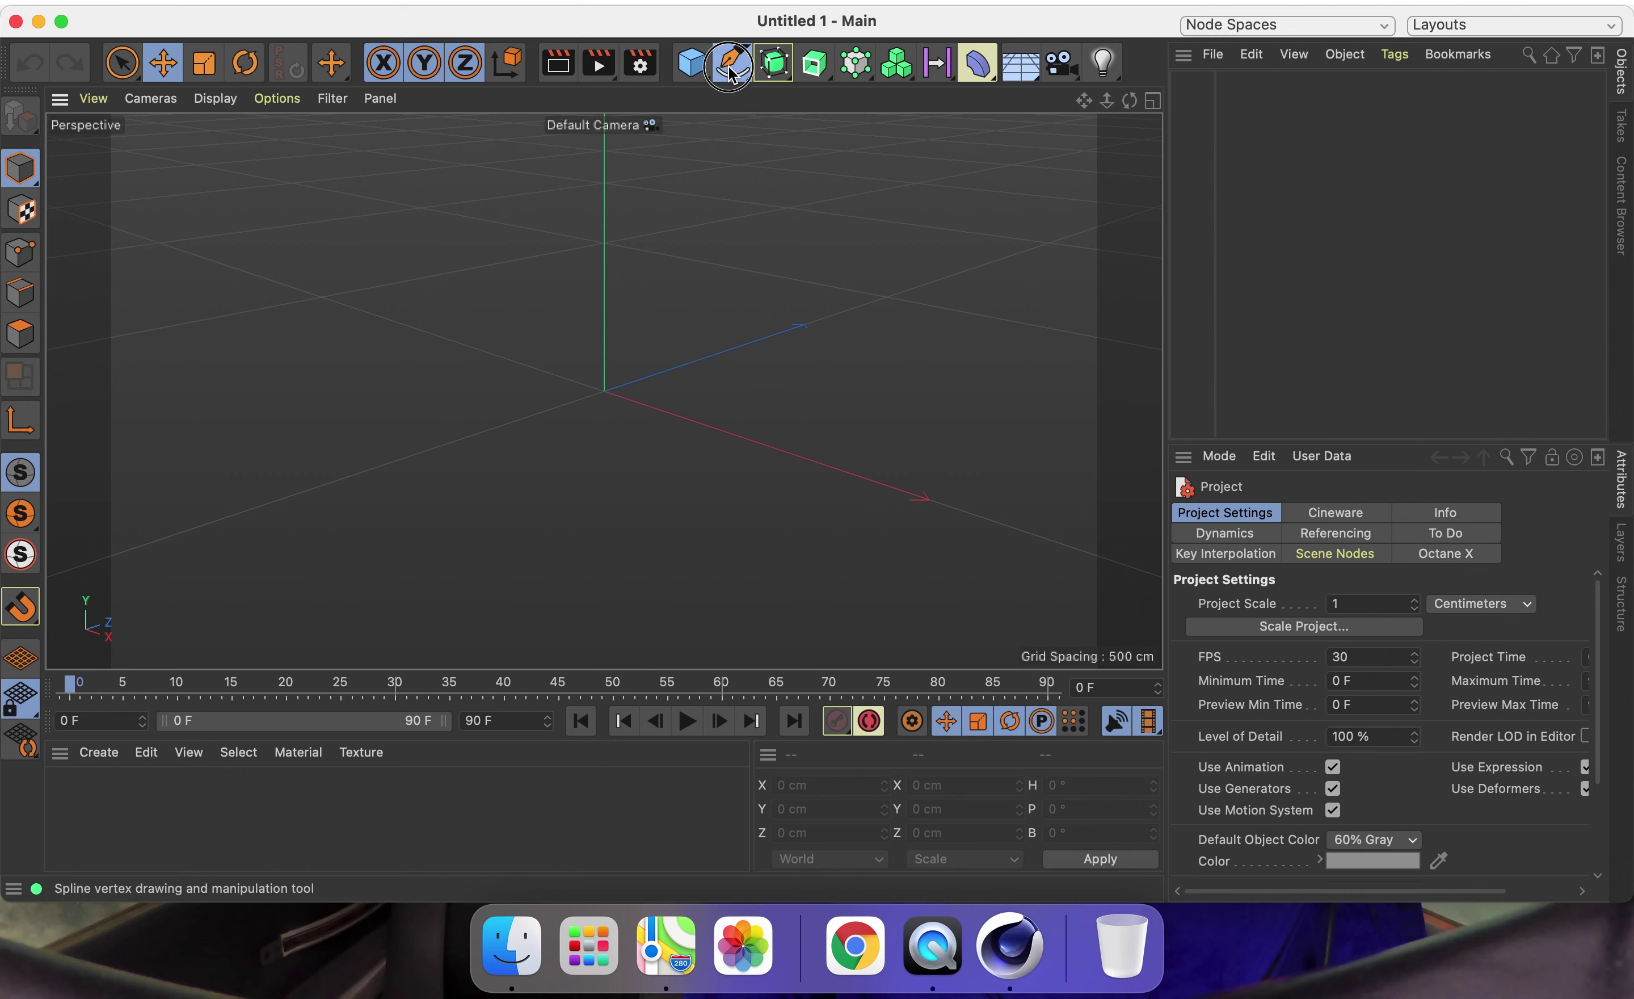
Add a Star spline from the Pen tool's shape list.
{"action": "left_click_drag", "start_coordinate": [731, 71], "coordinate": [1133, 102]}
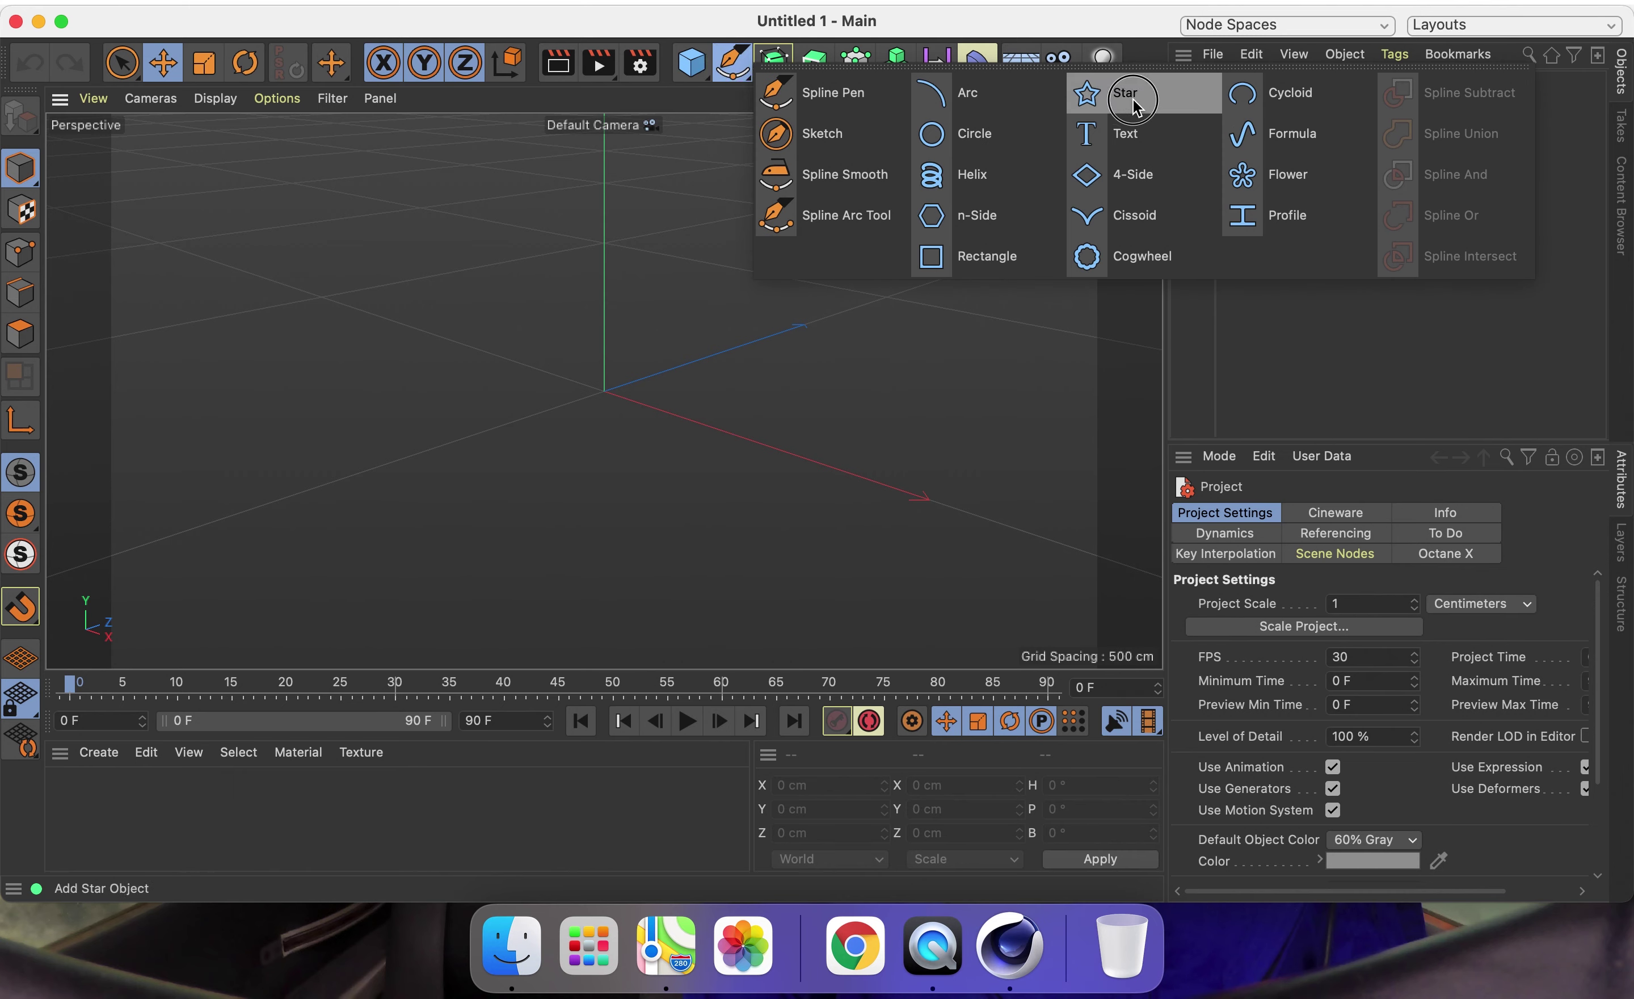
{"action": "left_click_drag", "start_coordinate": [1133, 102], "coordinate": [1133, 102]}
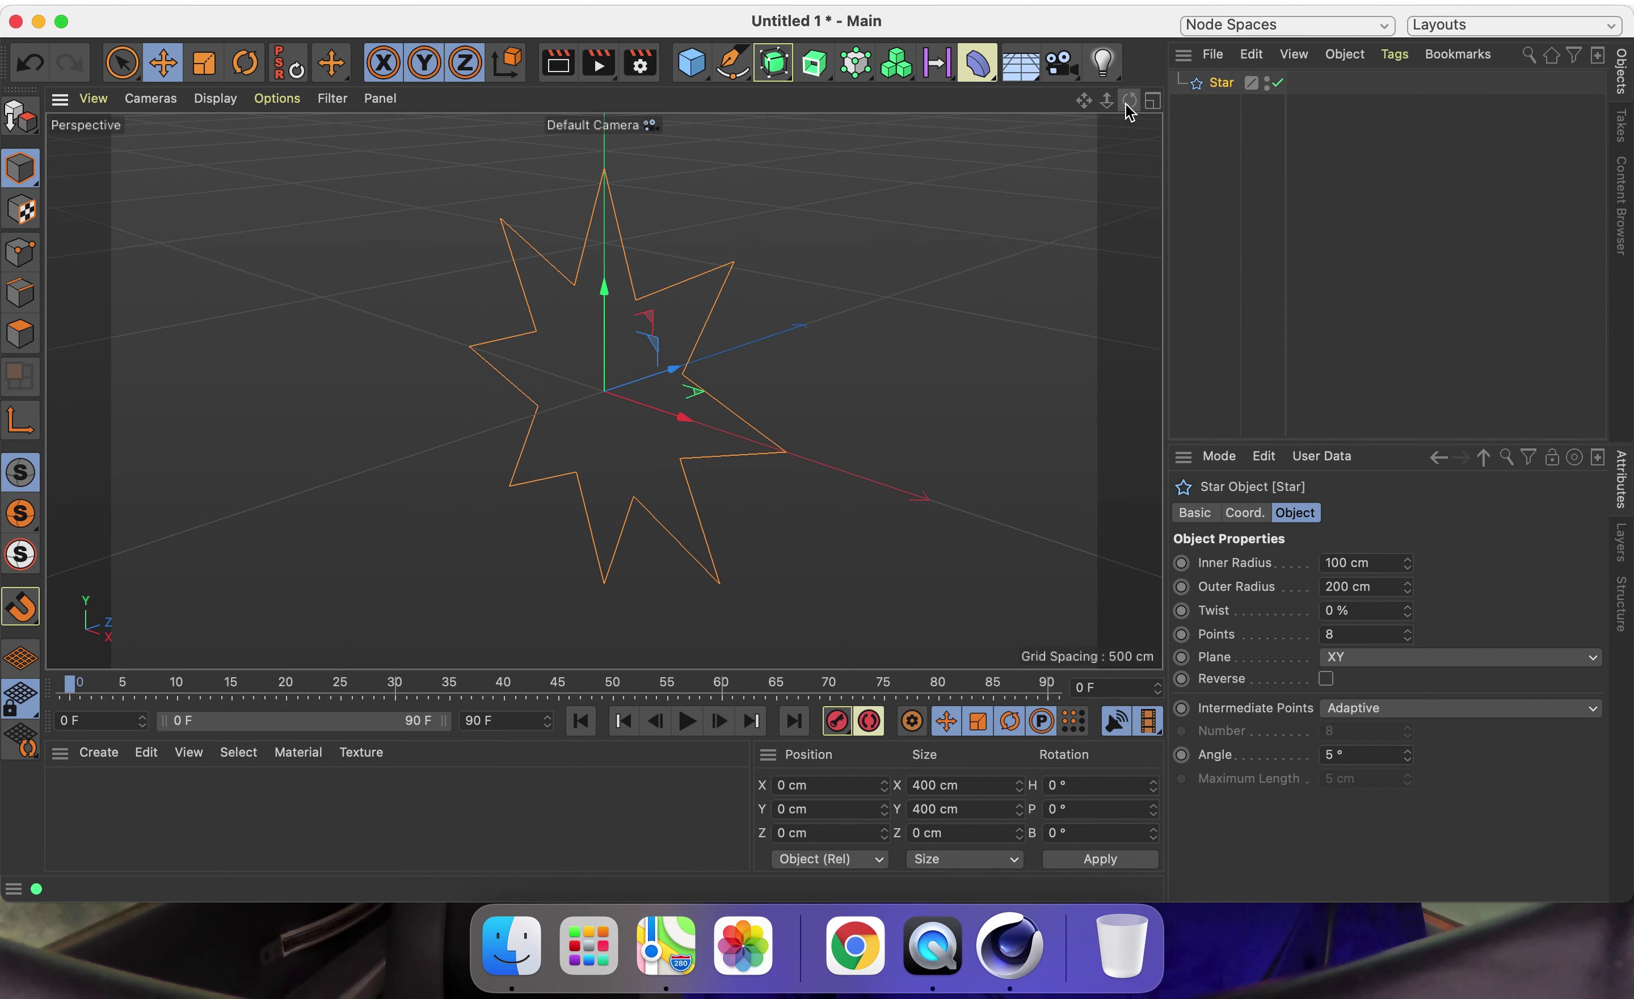
{"action": "left_click_drag", "start_coordinate": [1130, 102], "coordinate": [1130, 108]}
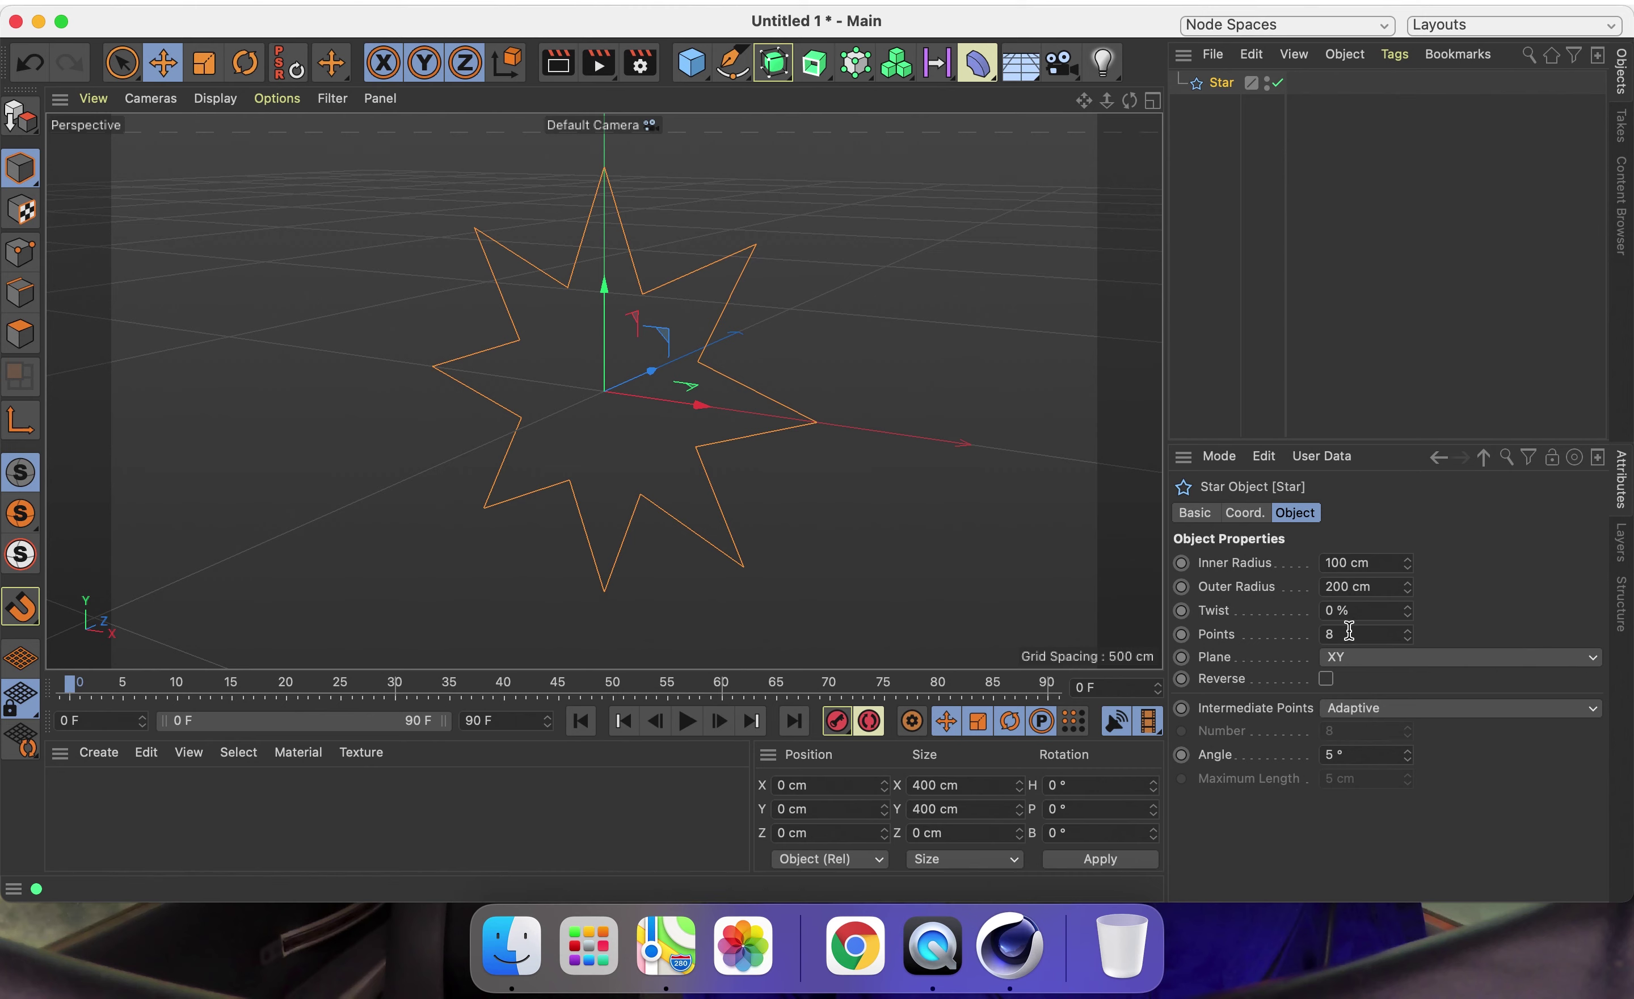
Set the star to 5 points with an 80 cm inner radius.
{"action": "left_click_drag", "start_coordinate": [1348, 634], "coordinate": [1271, 629]}
{"action": "type", "text": "5"}
{"action": "key", "text": "Return"}
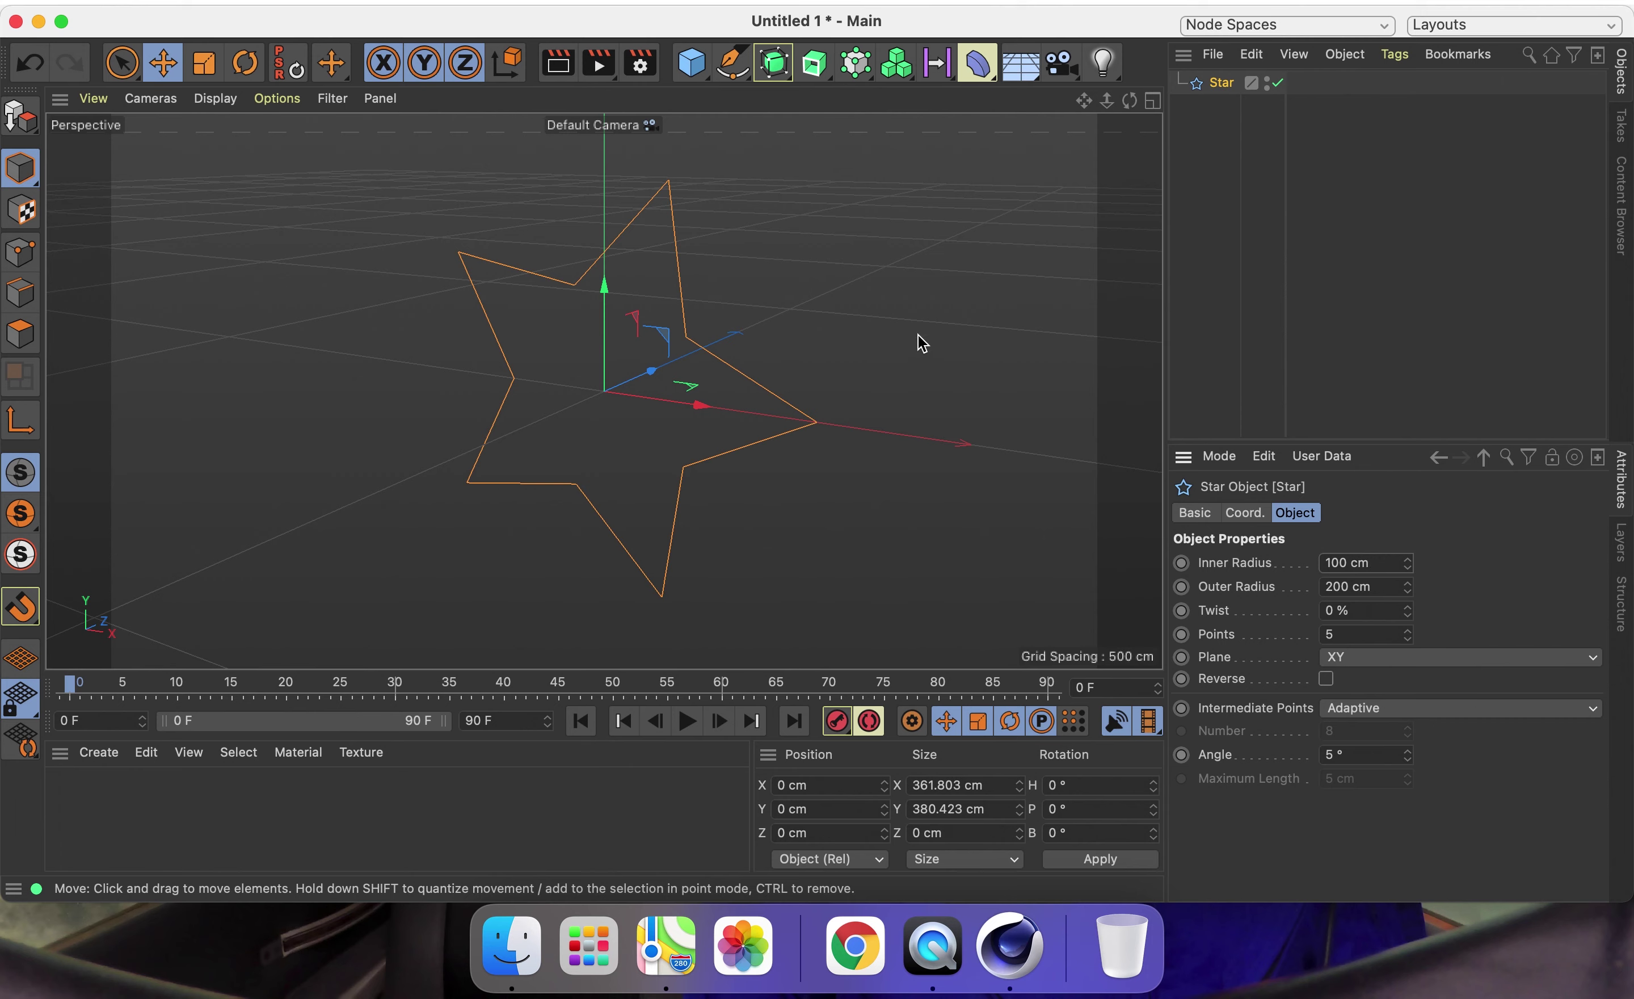
{"action": "left_click", "coordinate": [1386, 561]}
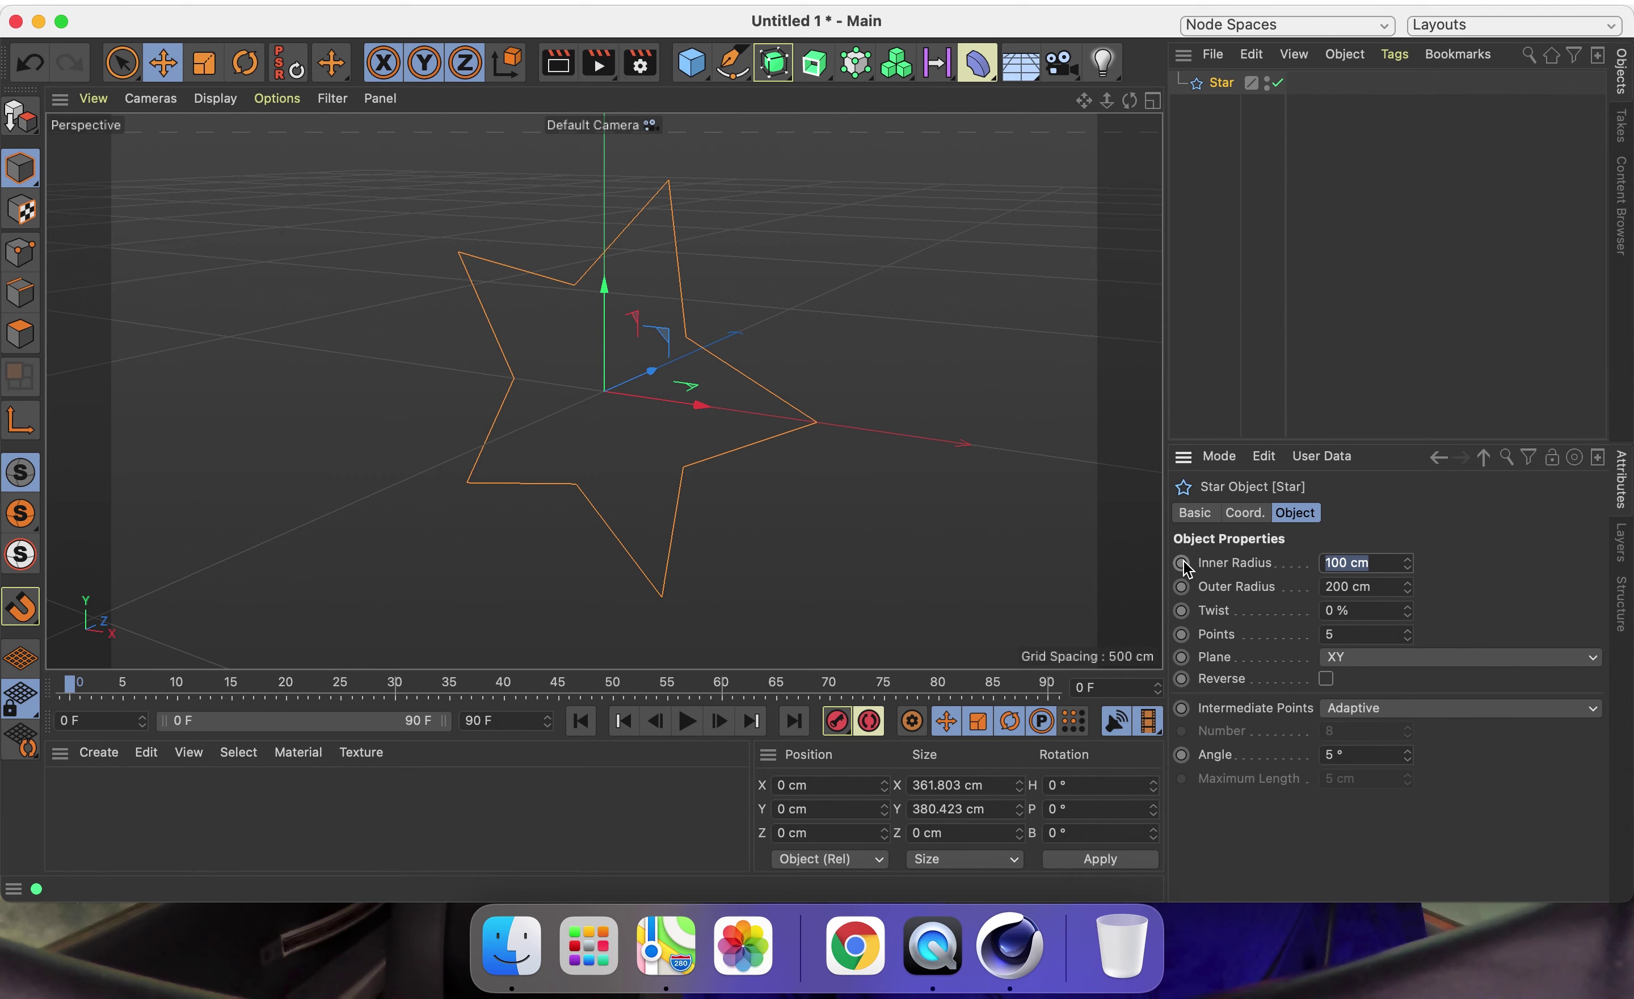
{"action": "type", "text": "80"}
{"action": "key", "text": "Return"}
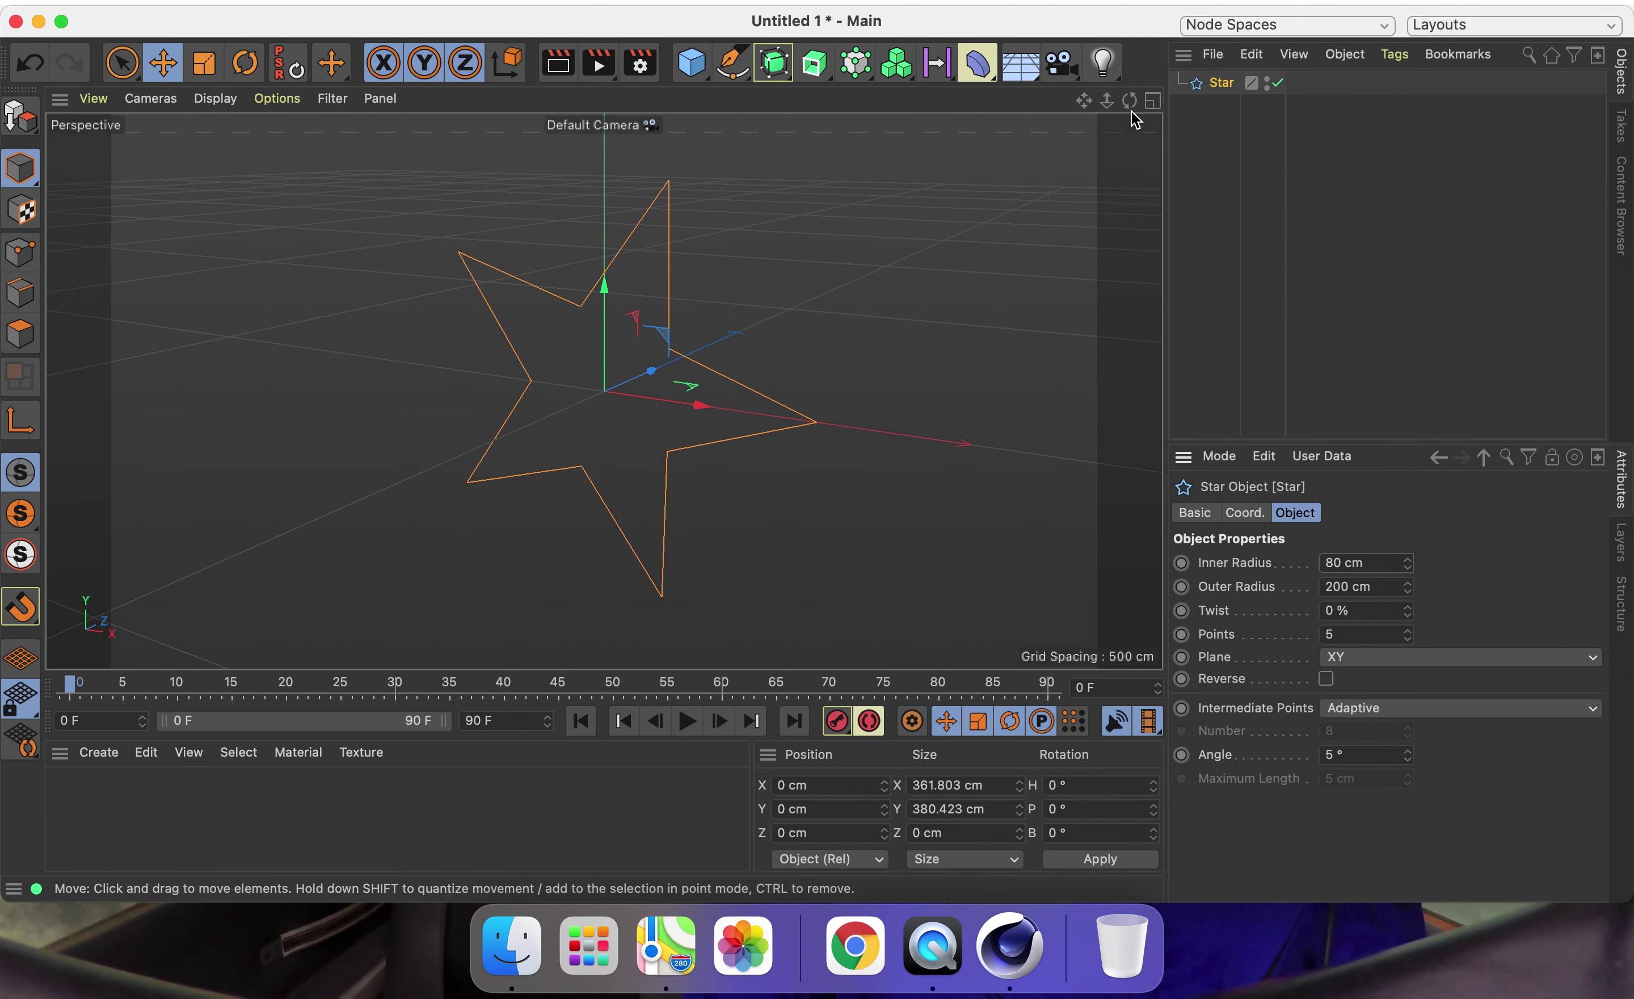
{"action": "left_click_drag", "start_coordinate": [1131, 102], "coordinate": [1127, 110]}
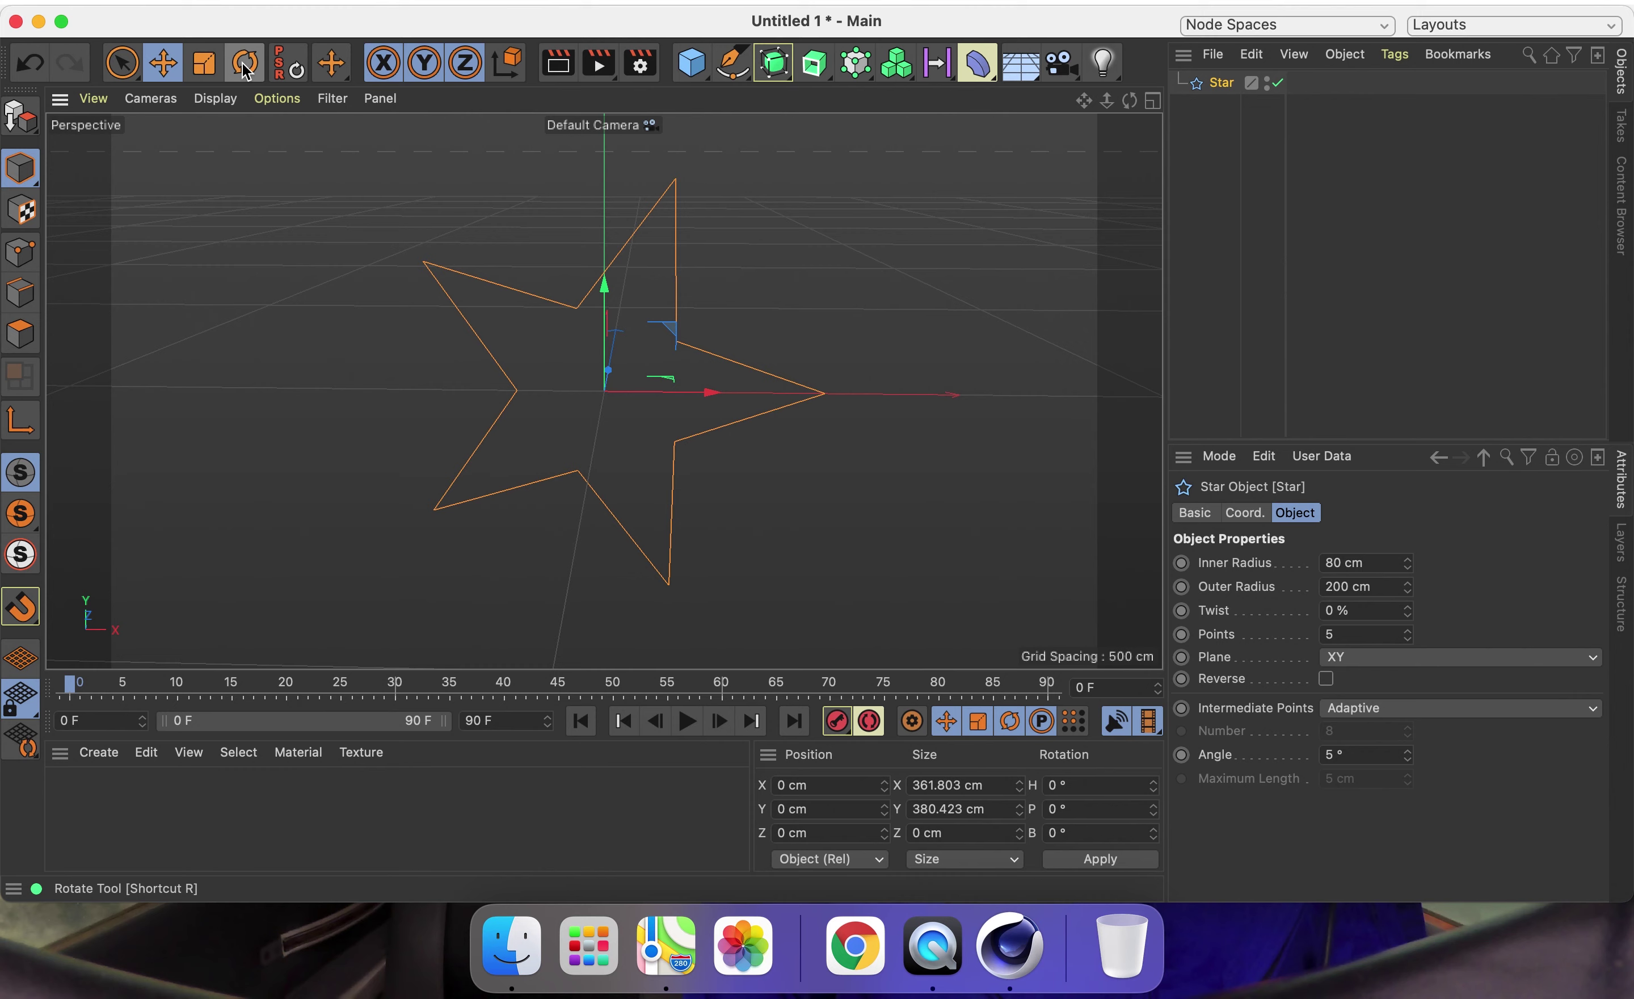
Bank the star to about -18° so one tip points straight up, then reselect it.
{"action": "left_click", "coordinate": [254, 77]}
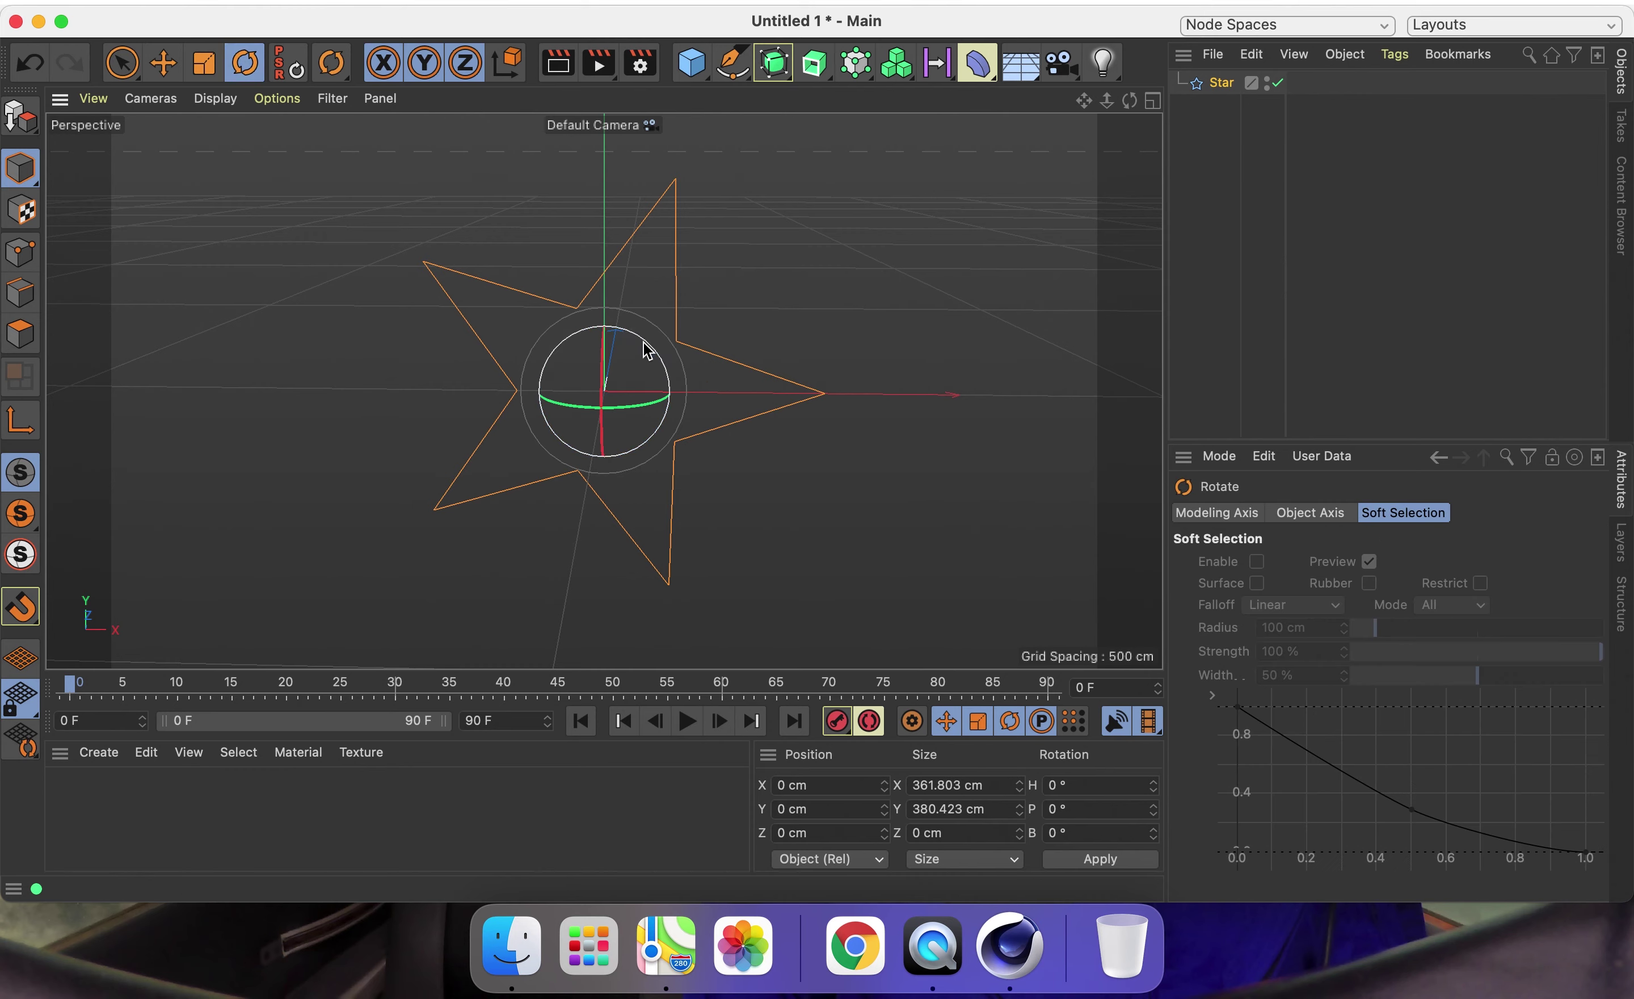
{"action": "left_click_drag", "start_coordinate": [643, 348], "coordinate": [631, 320]}
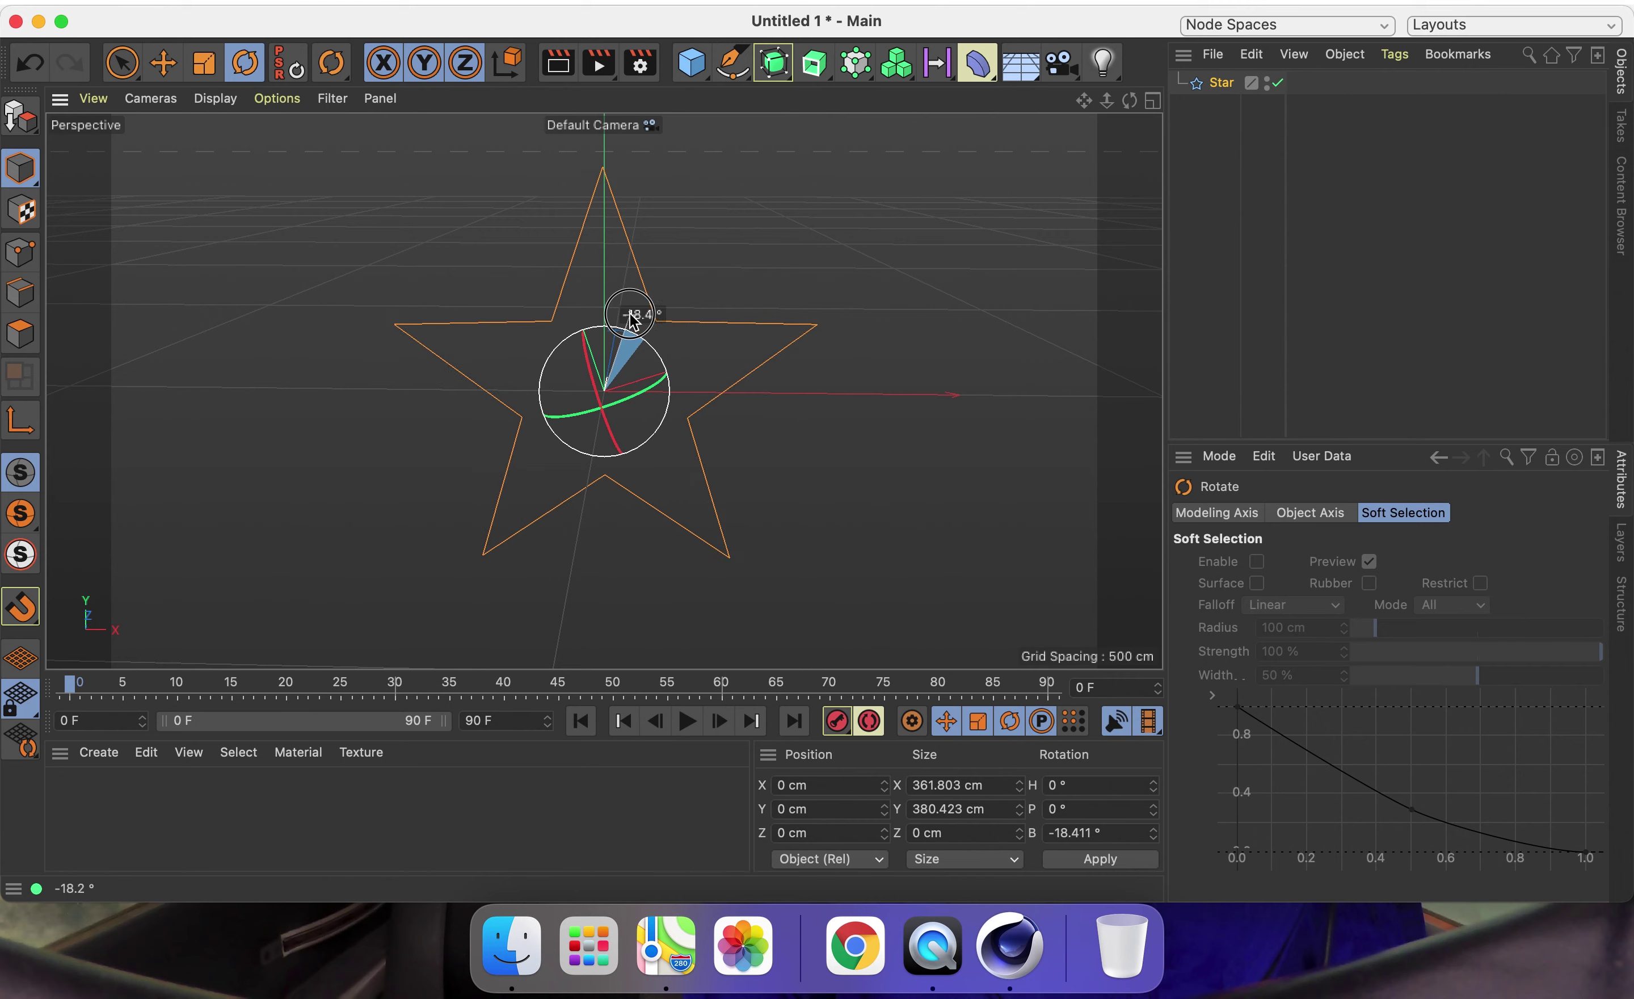
{"action": "left_click_drag", "start_coordinate": [630, 320], "coordinate": [633, 318]}
{"action": "left_click_drag", "start_coordinate": [632, 317], "coordinate": [635, 312]}
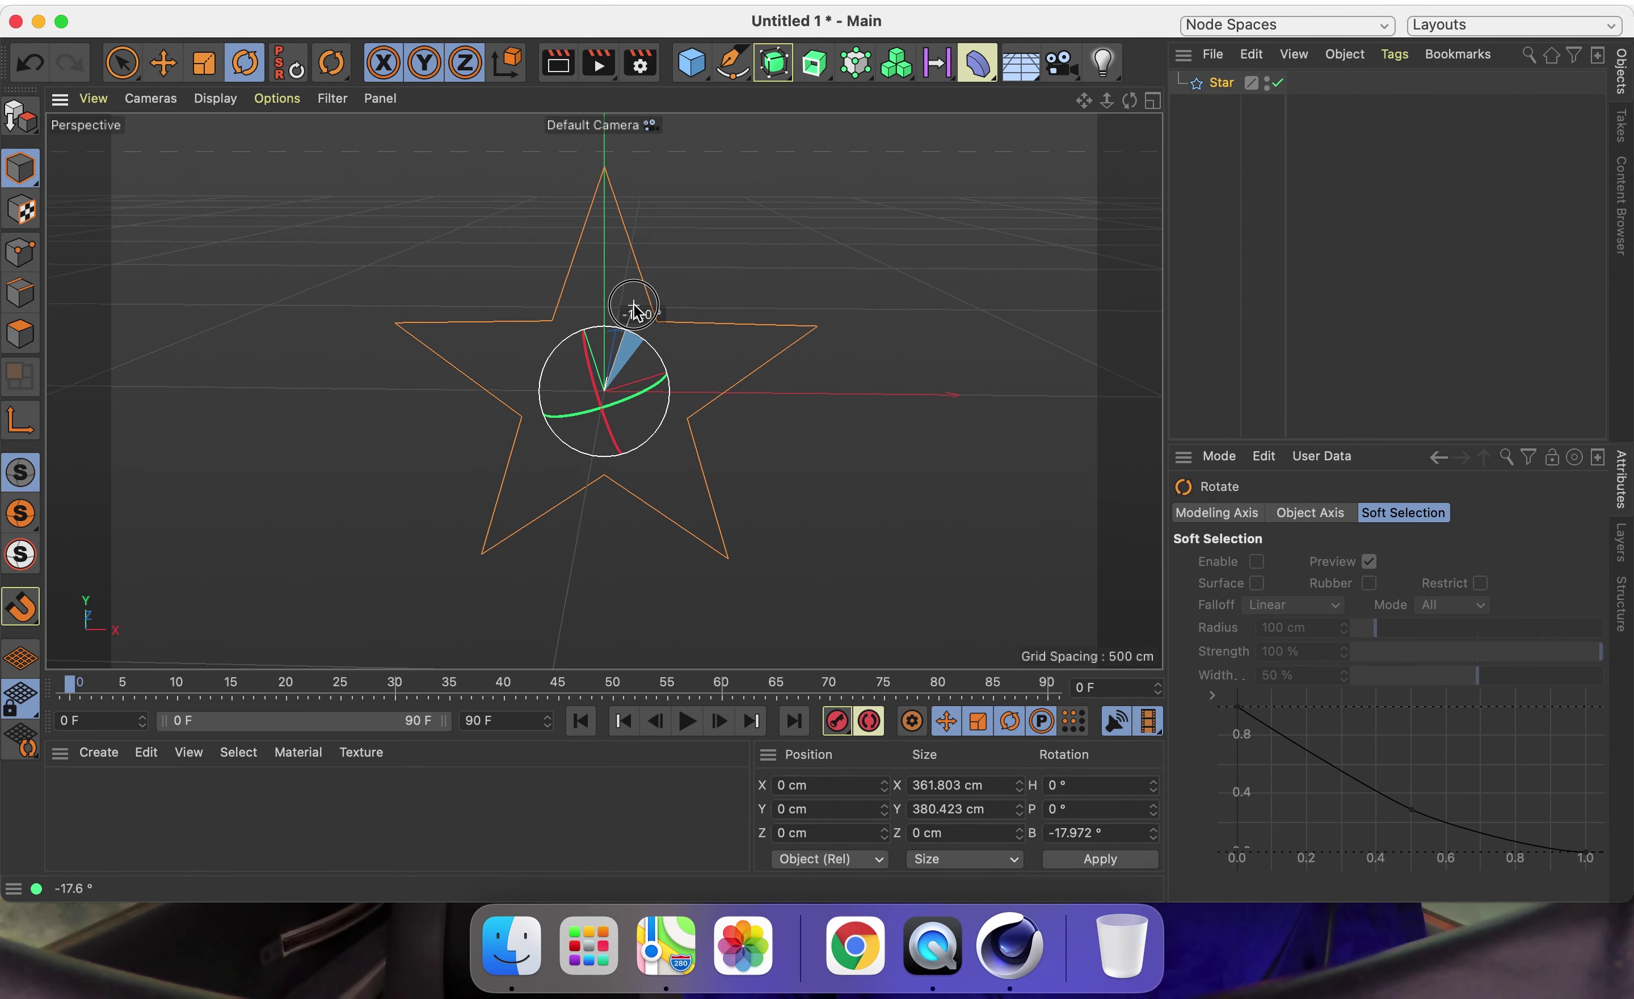
{"action": "left_click_drag", "start_coordinate": [635, 312], "coordinate": [637, 309]}
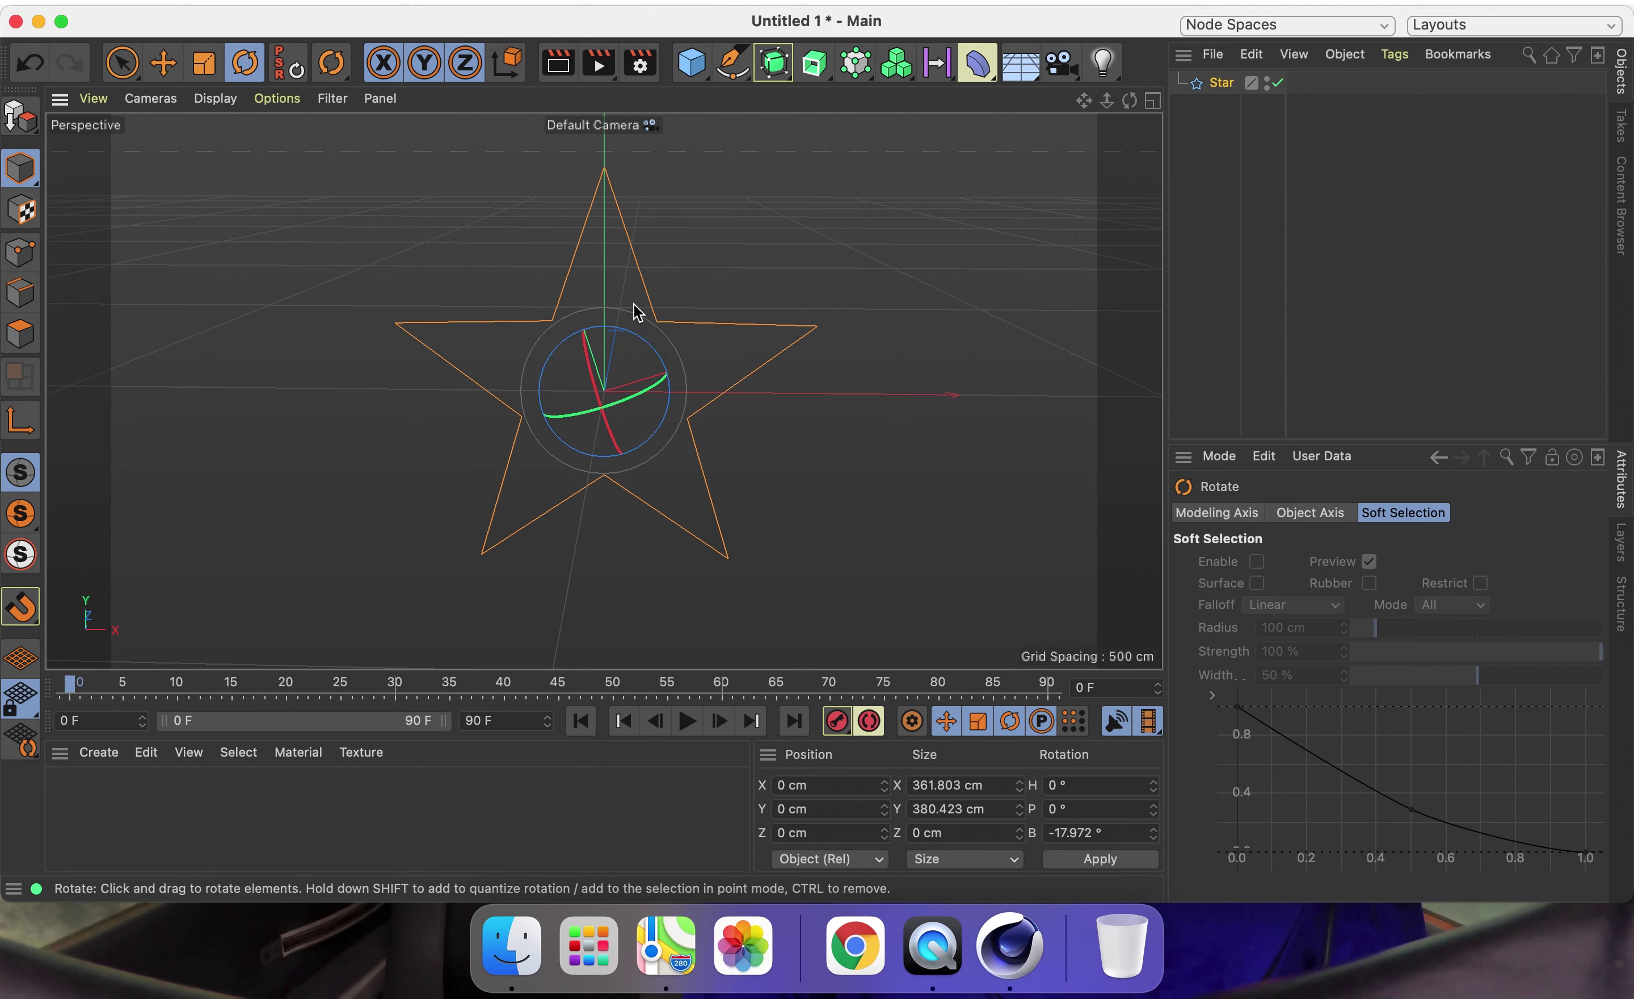
{"action": "left_click", "coordinate": [1201, 180]}
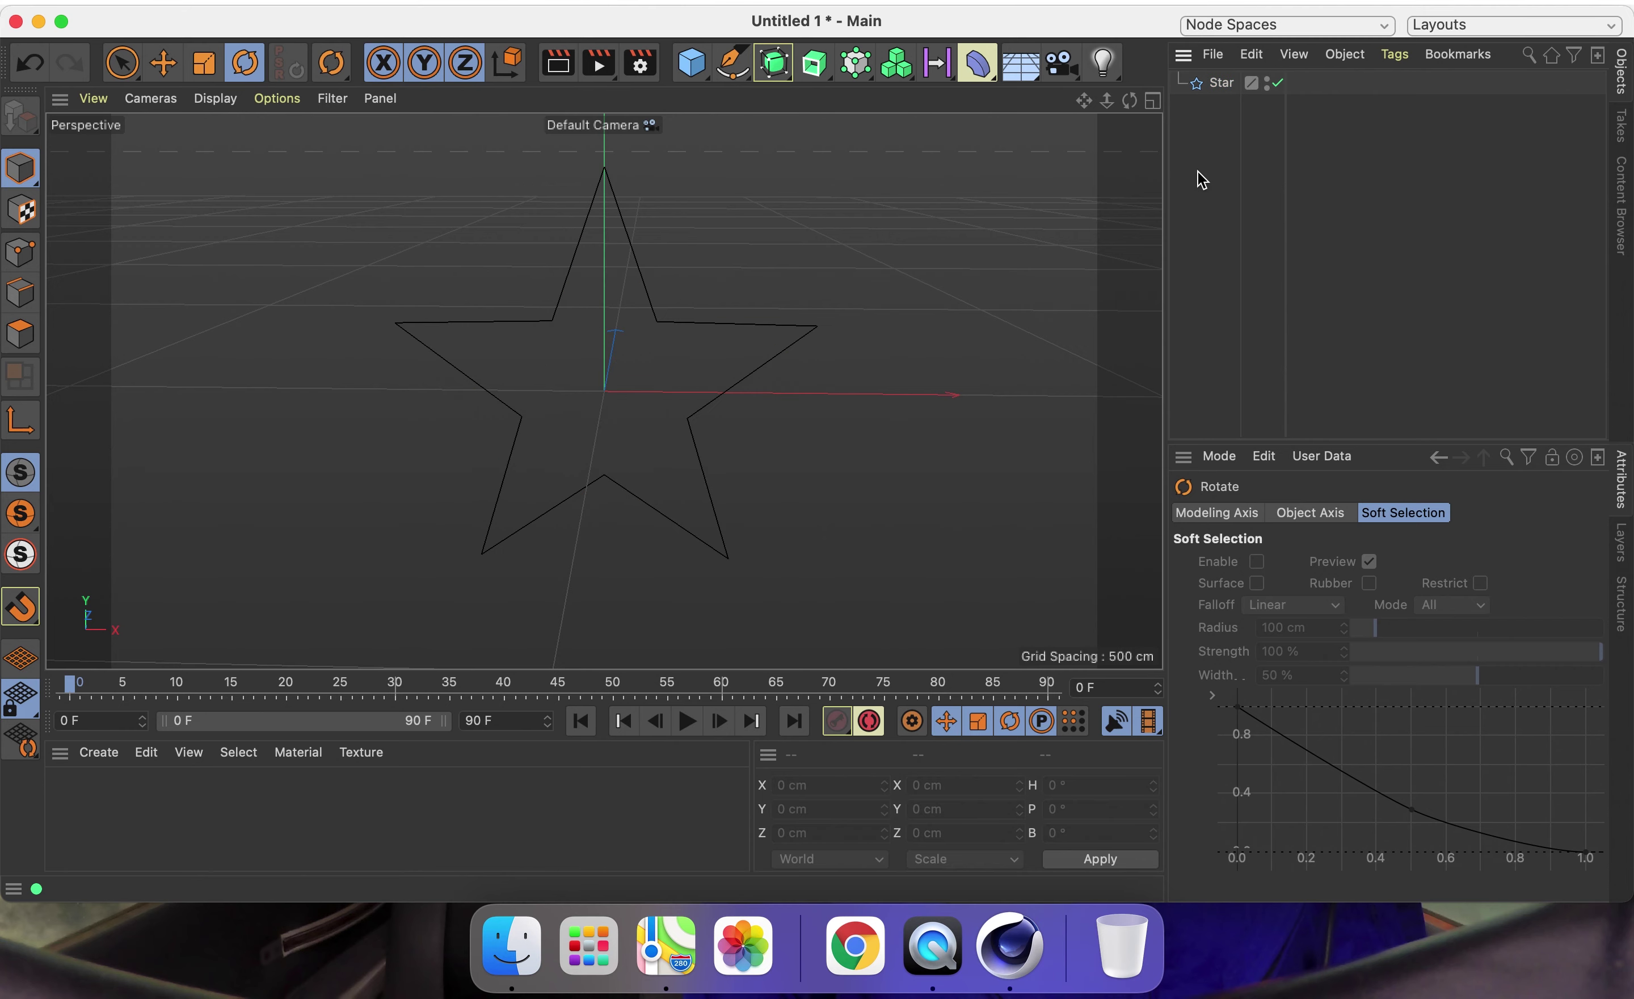
{"action": "left_click", "coordinate": [1219, 84]}
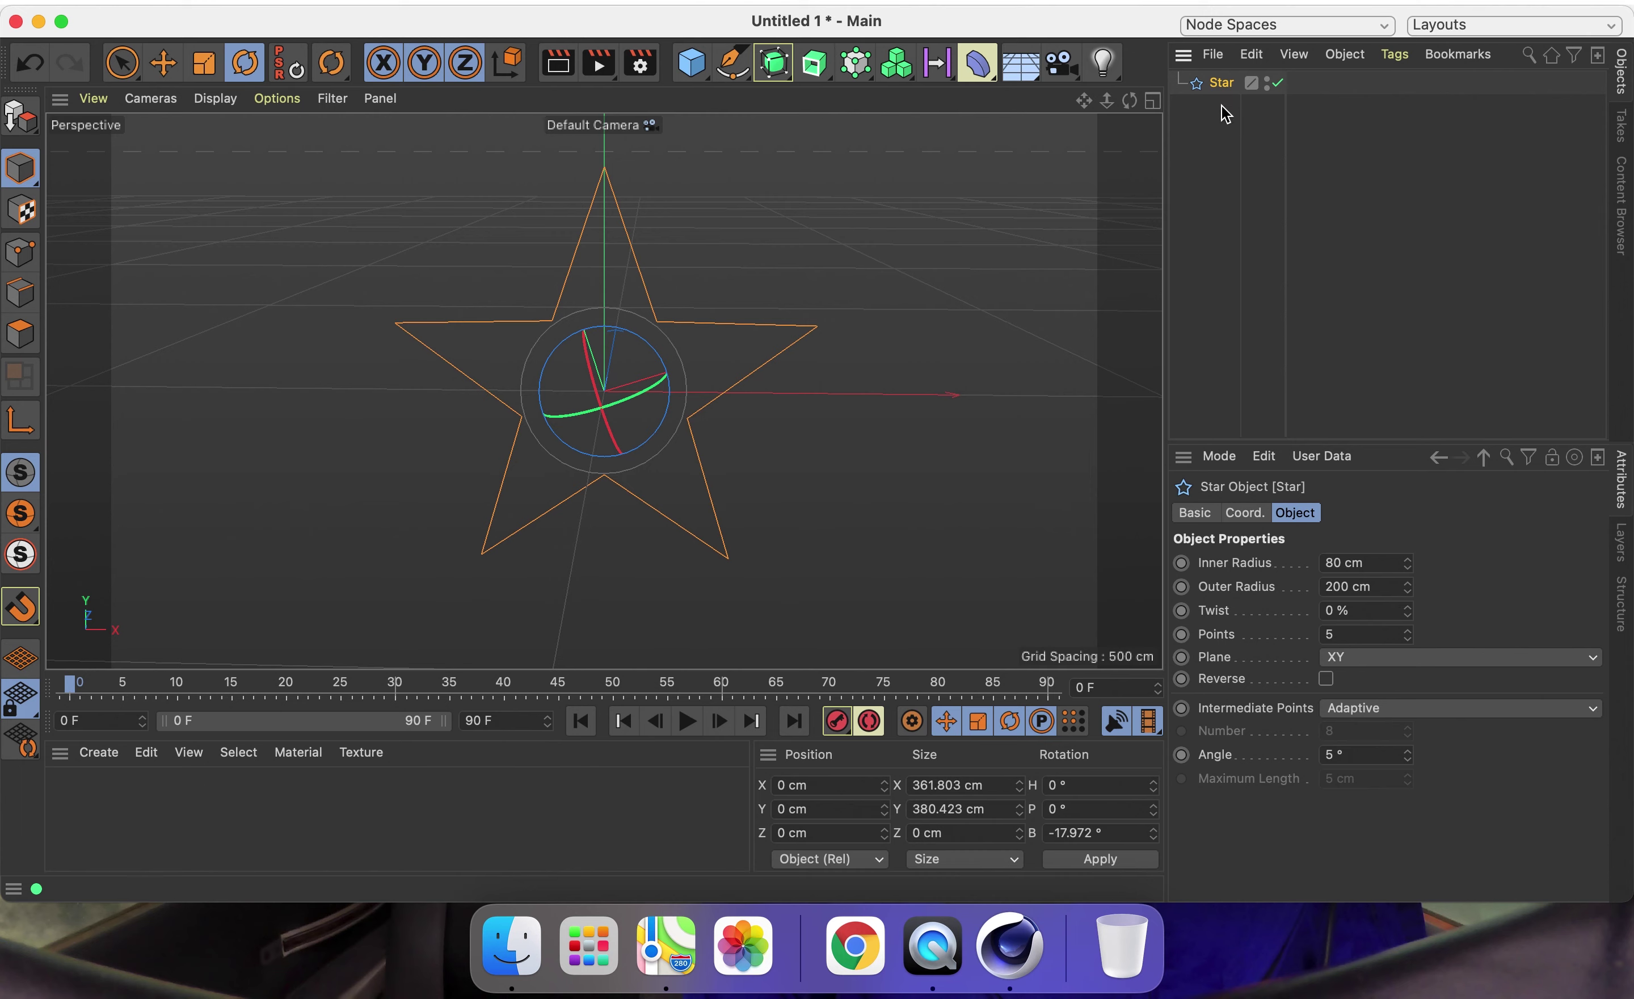
Wrap the star in an Extrude generator and view it edge-on.
{"action": "left_click", "coordinate": [815, 63]}
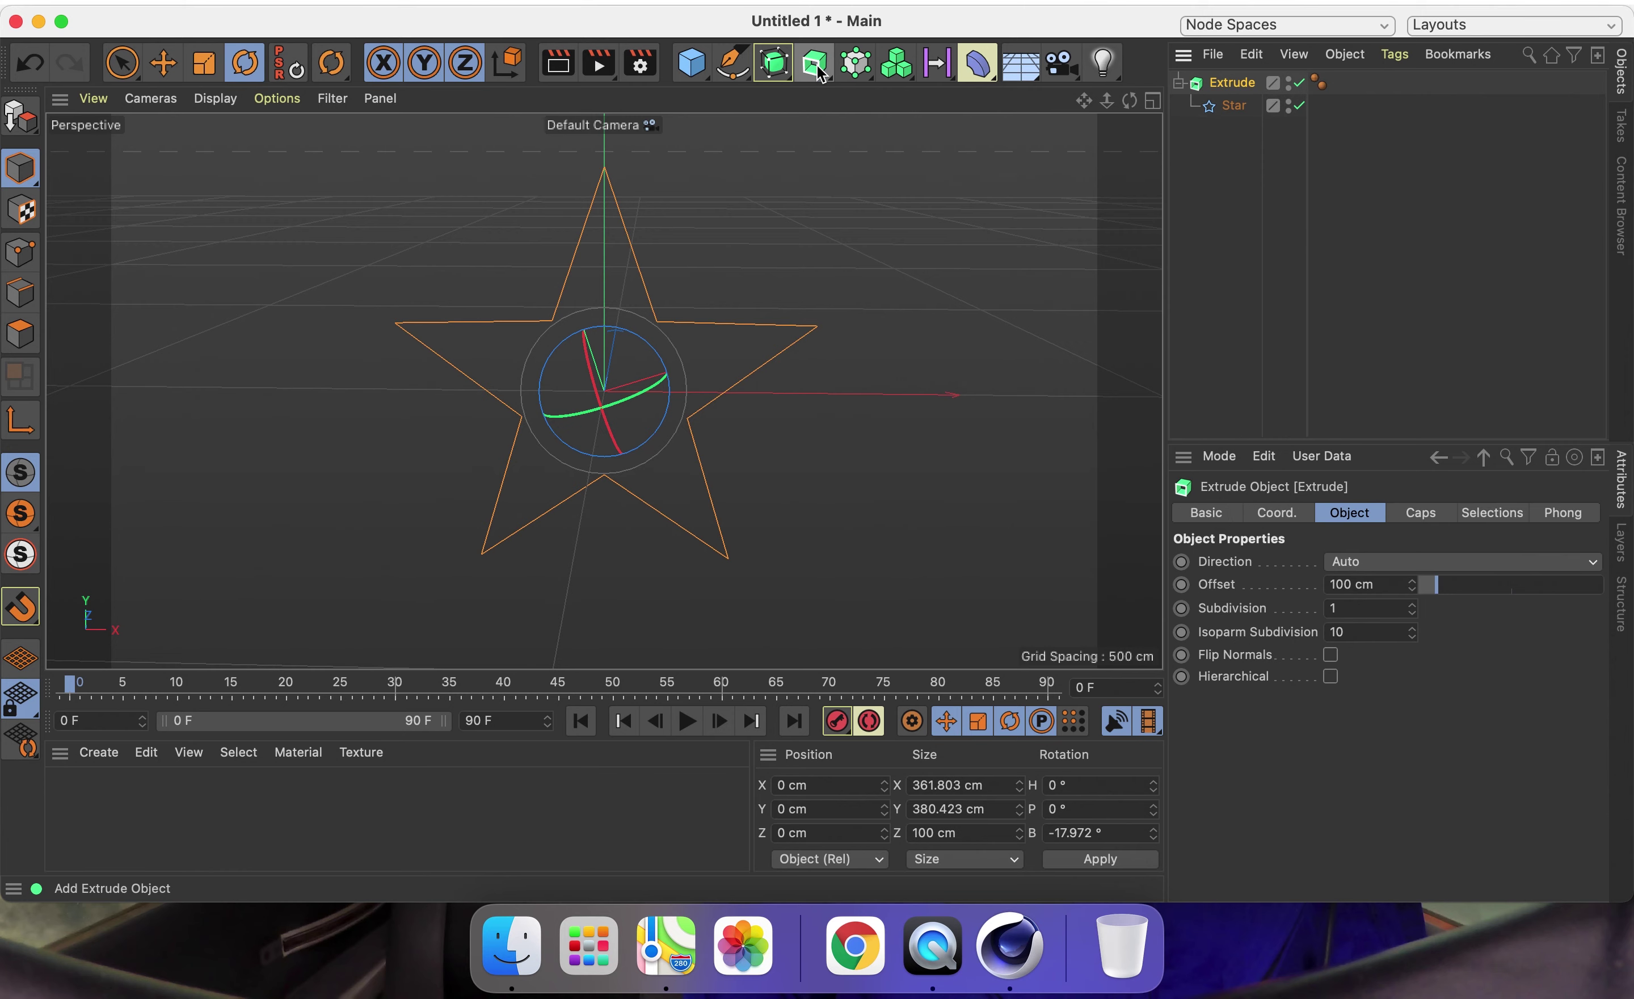
{"action": "mouse_move", "coordinate": [1130, 100]}
{"action": "left_mouse_down"}
{"action": "mouse_move", "coordinate": [1154, 114]}
{"action": "mouse_move", "coordinate": [1134, 102]}
{"action": "left_mouse_up"}
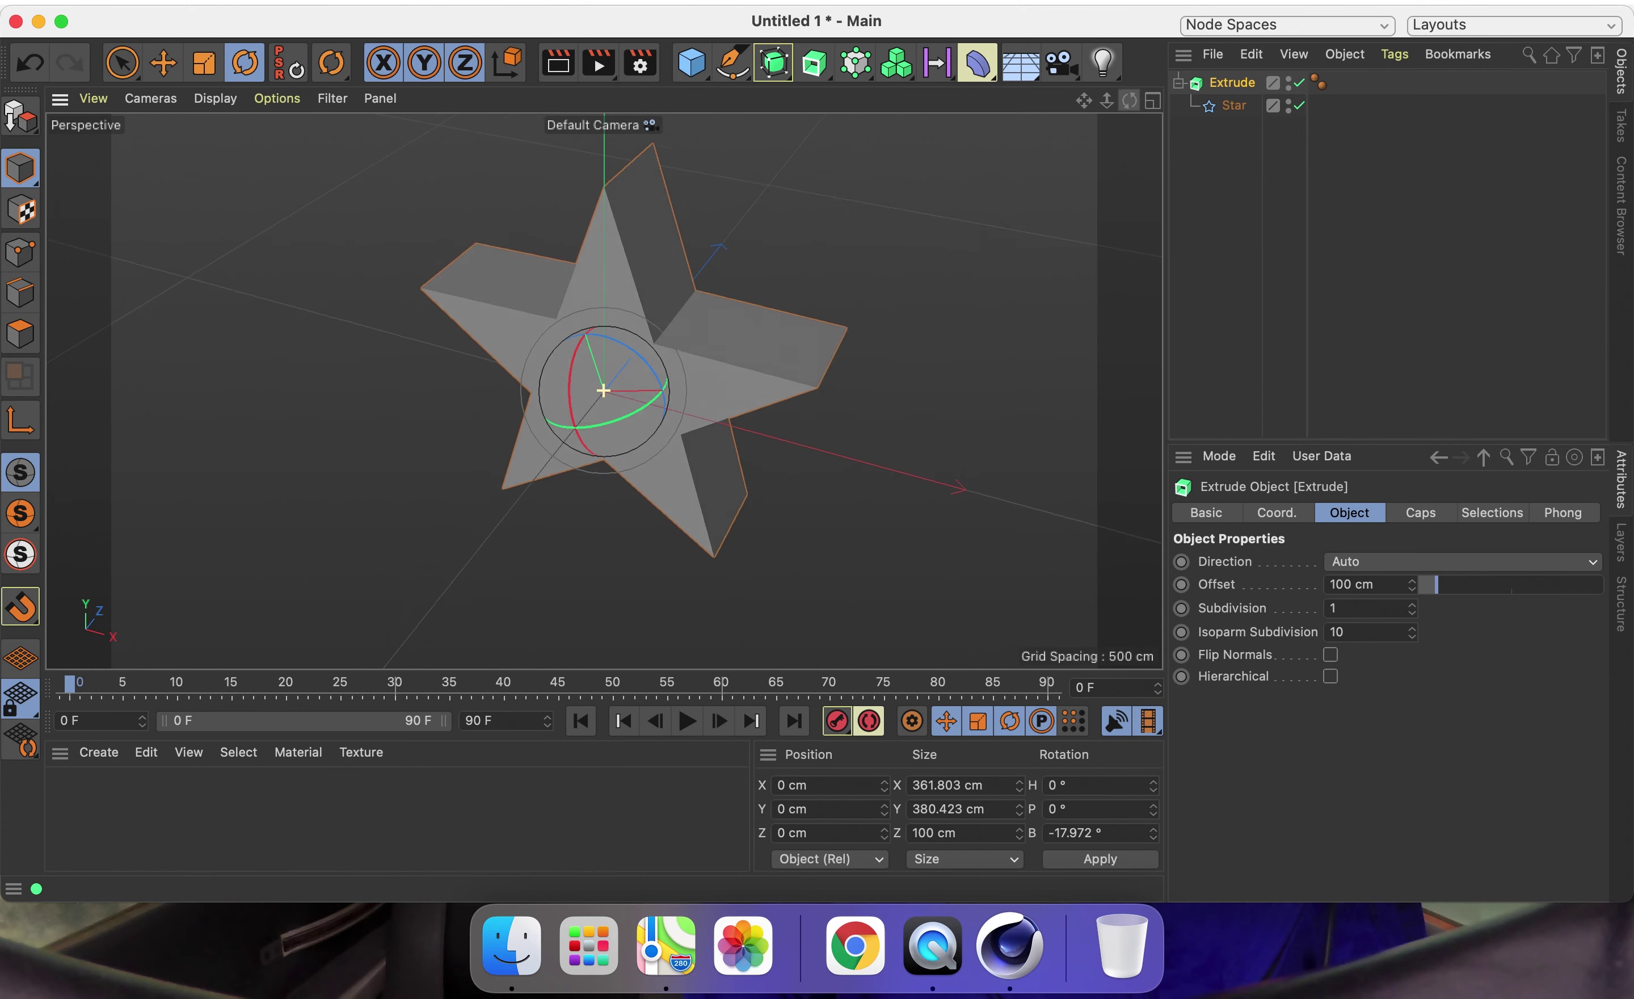
{"action": "left_click_drag", "start_coordinate": [1130, 100], "coordinate": [1134, 102]}
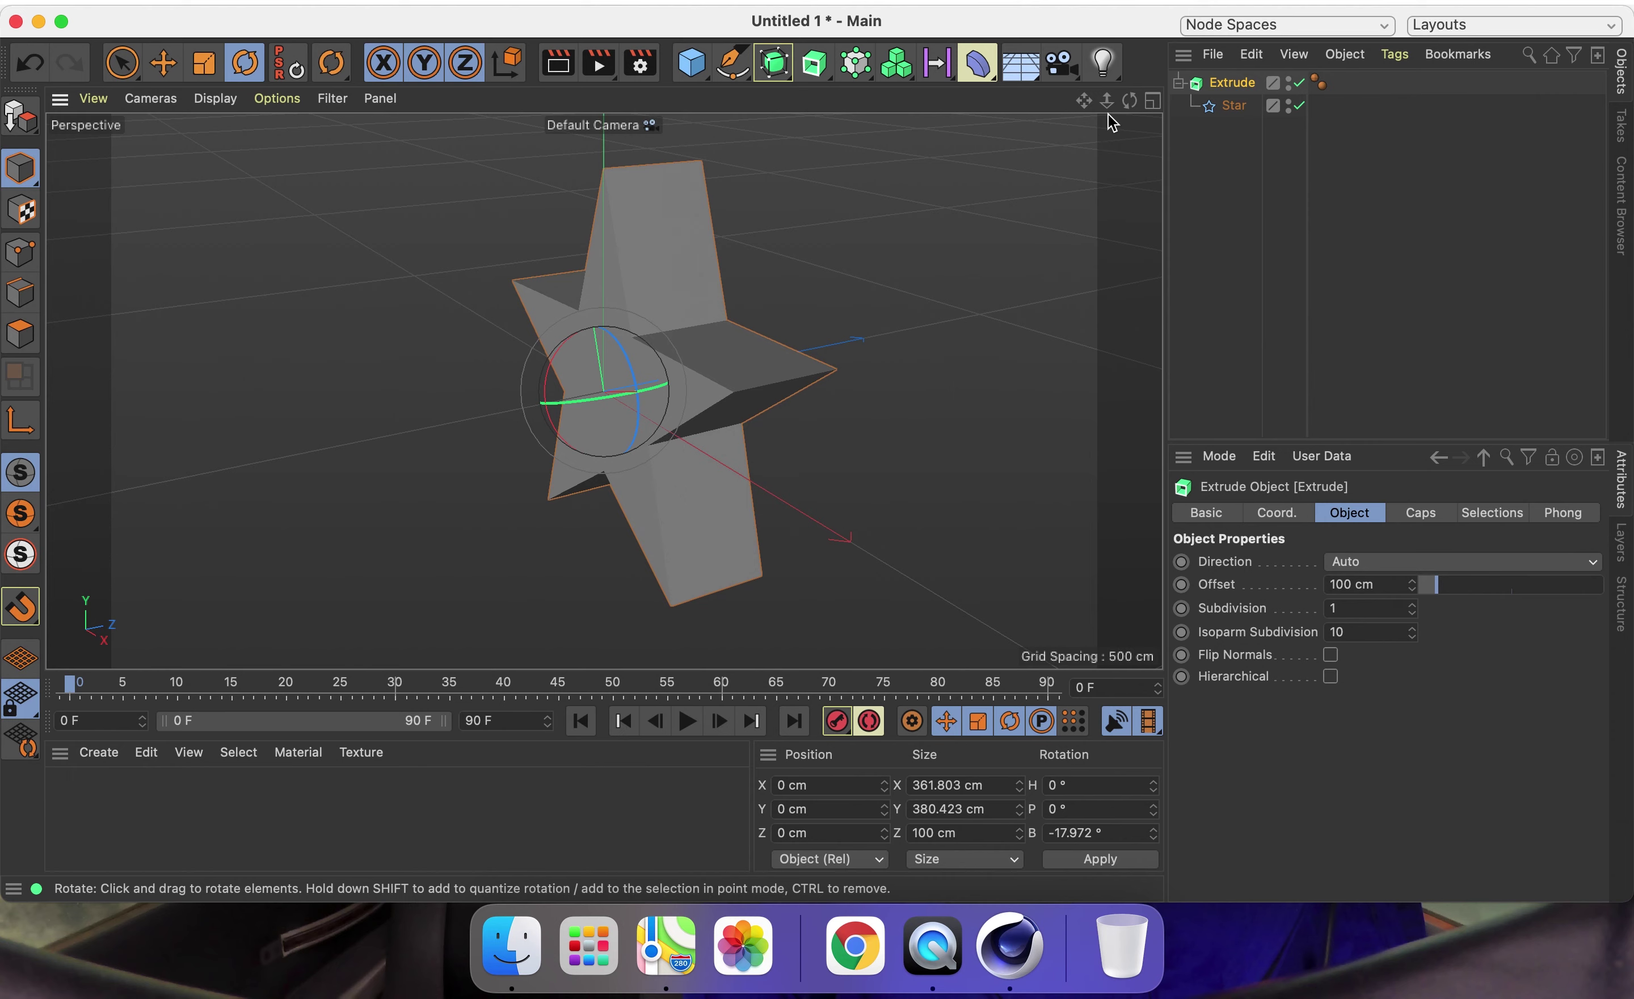
{"action": "left_click_drag", "start_coordinate": [1130, 103], "coordinate": [1134, 114]}
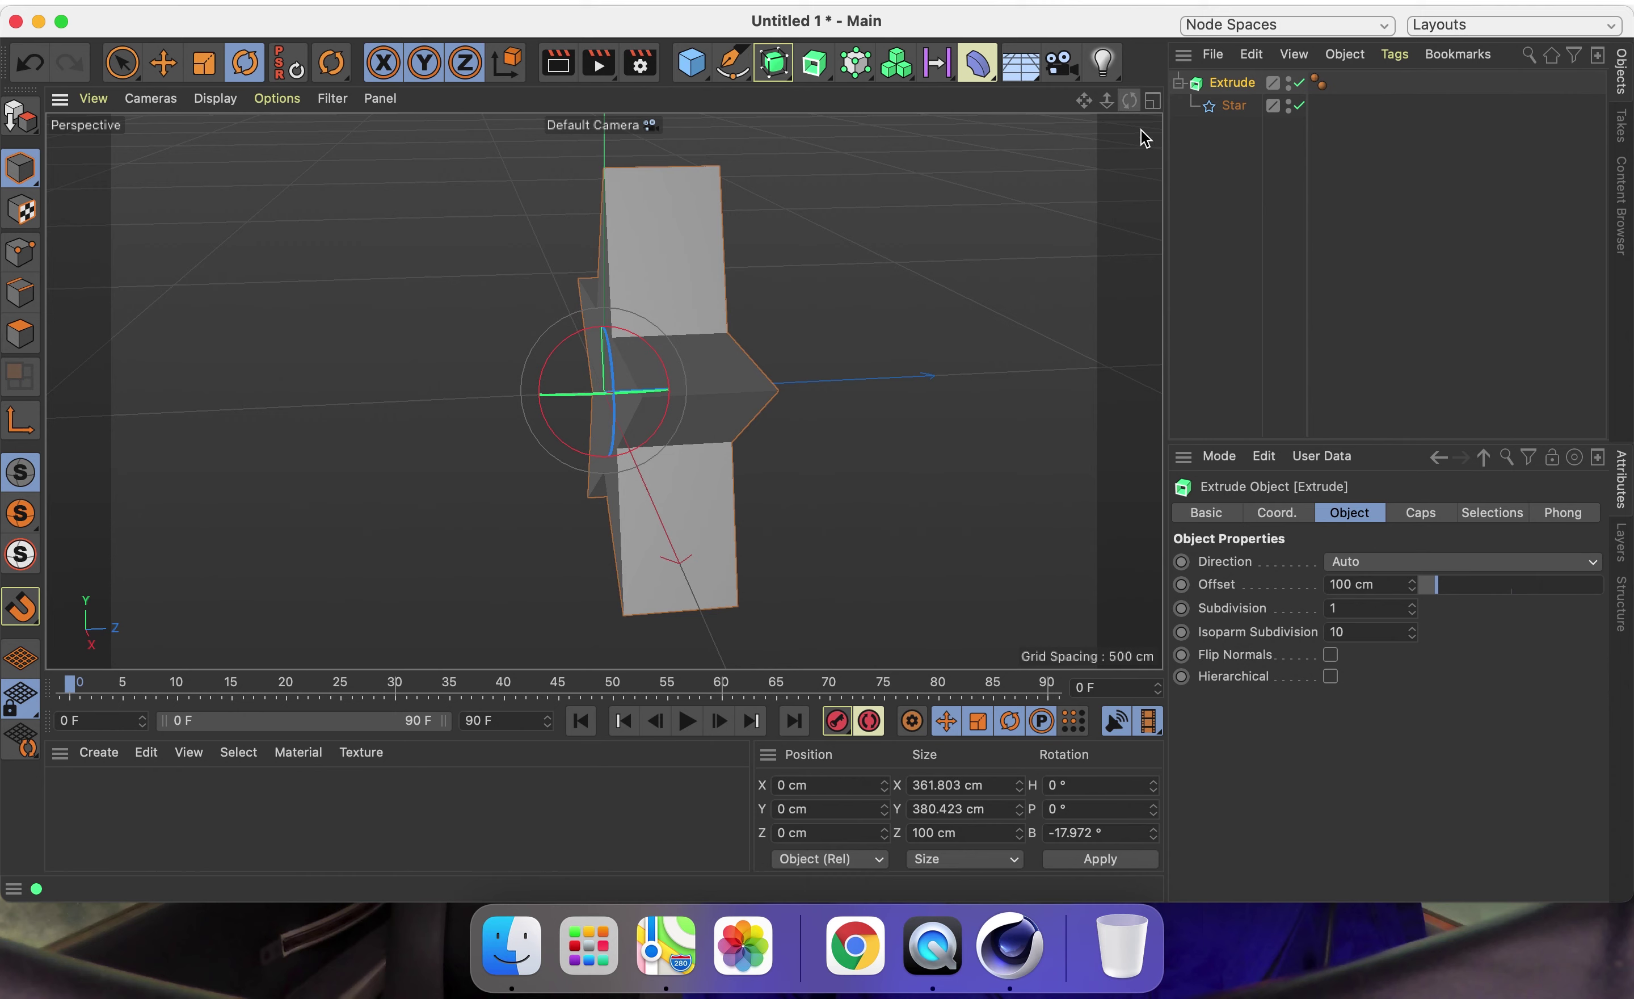
Set the extrusion offset to 1 cm and select both Extrude and Star.
{"action": "left_click_drag", "start_coordinate": [1351, 584], "coordinate": [1290, 584]}
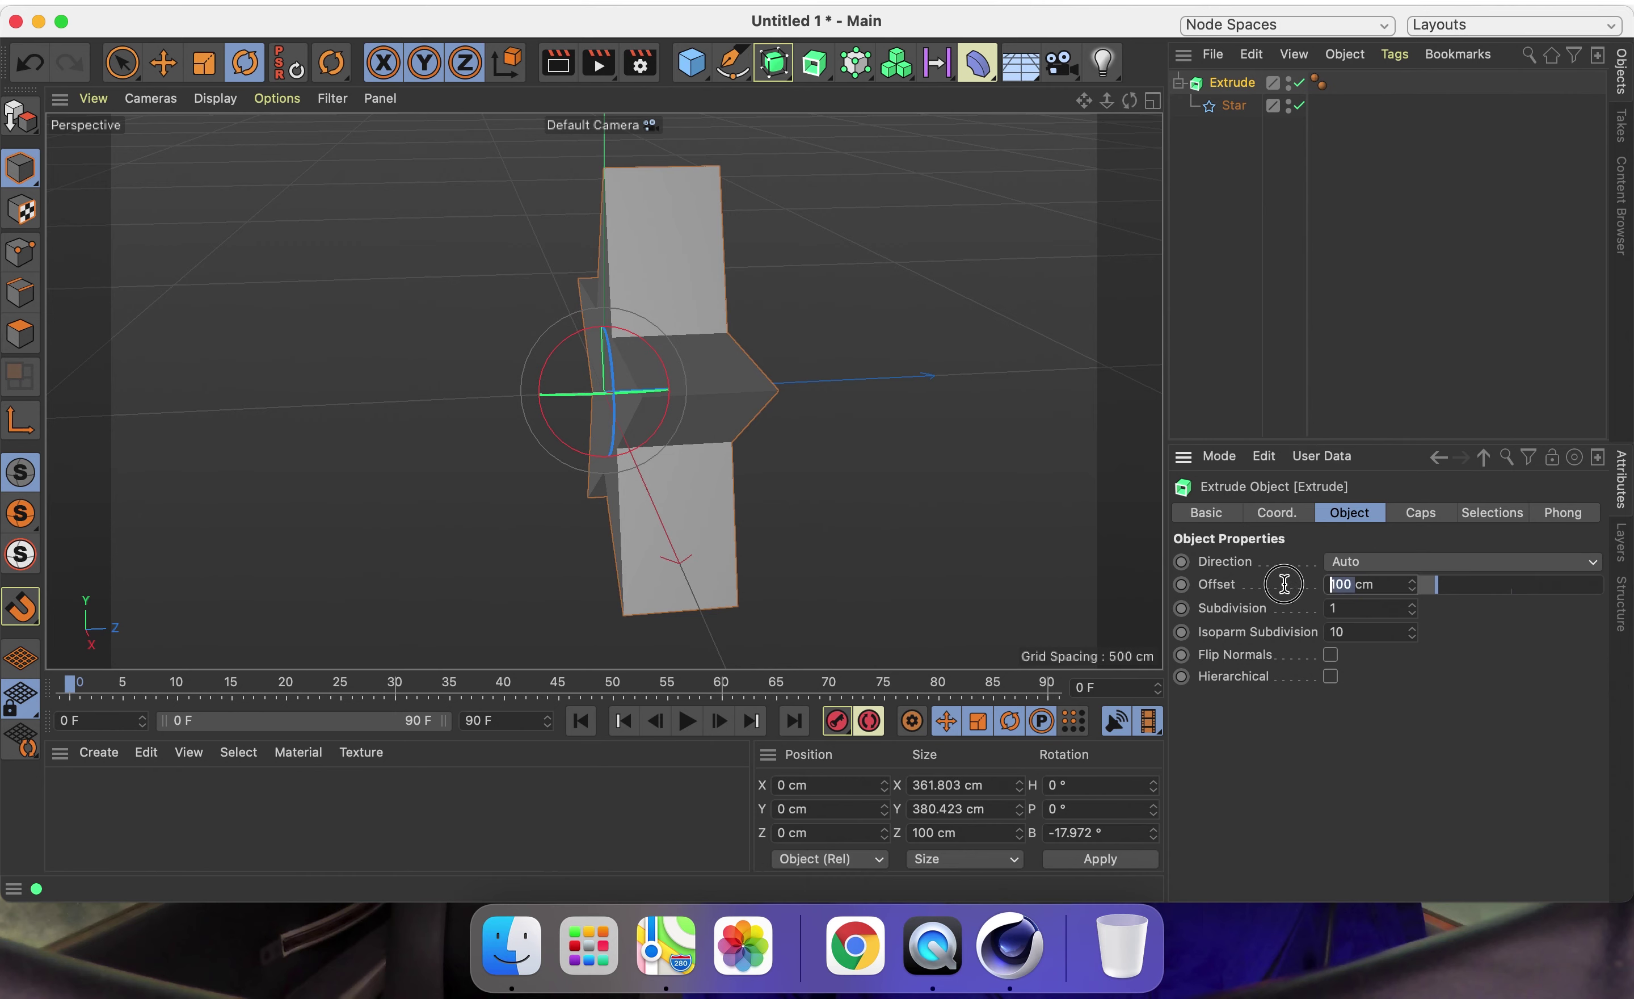
{"action": "left_click_drag", "start_coordinate": [1396, 584], "coordinate": [1264, 594]}
{"action": "type", "text": "1"}
{"action": "key", "text": "Return"}
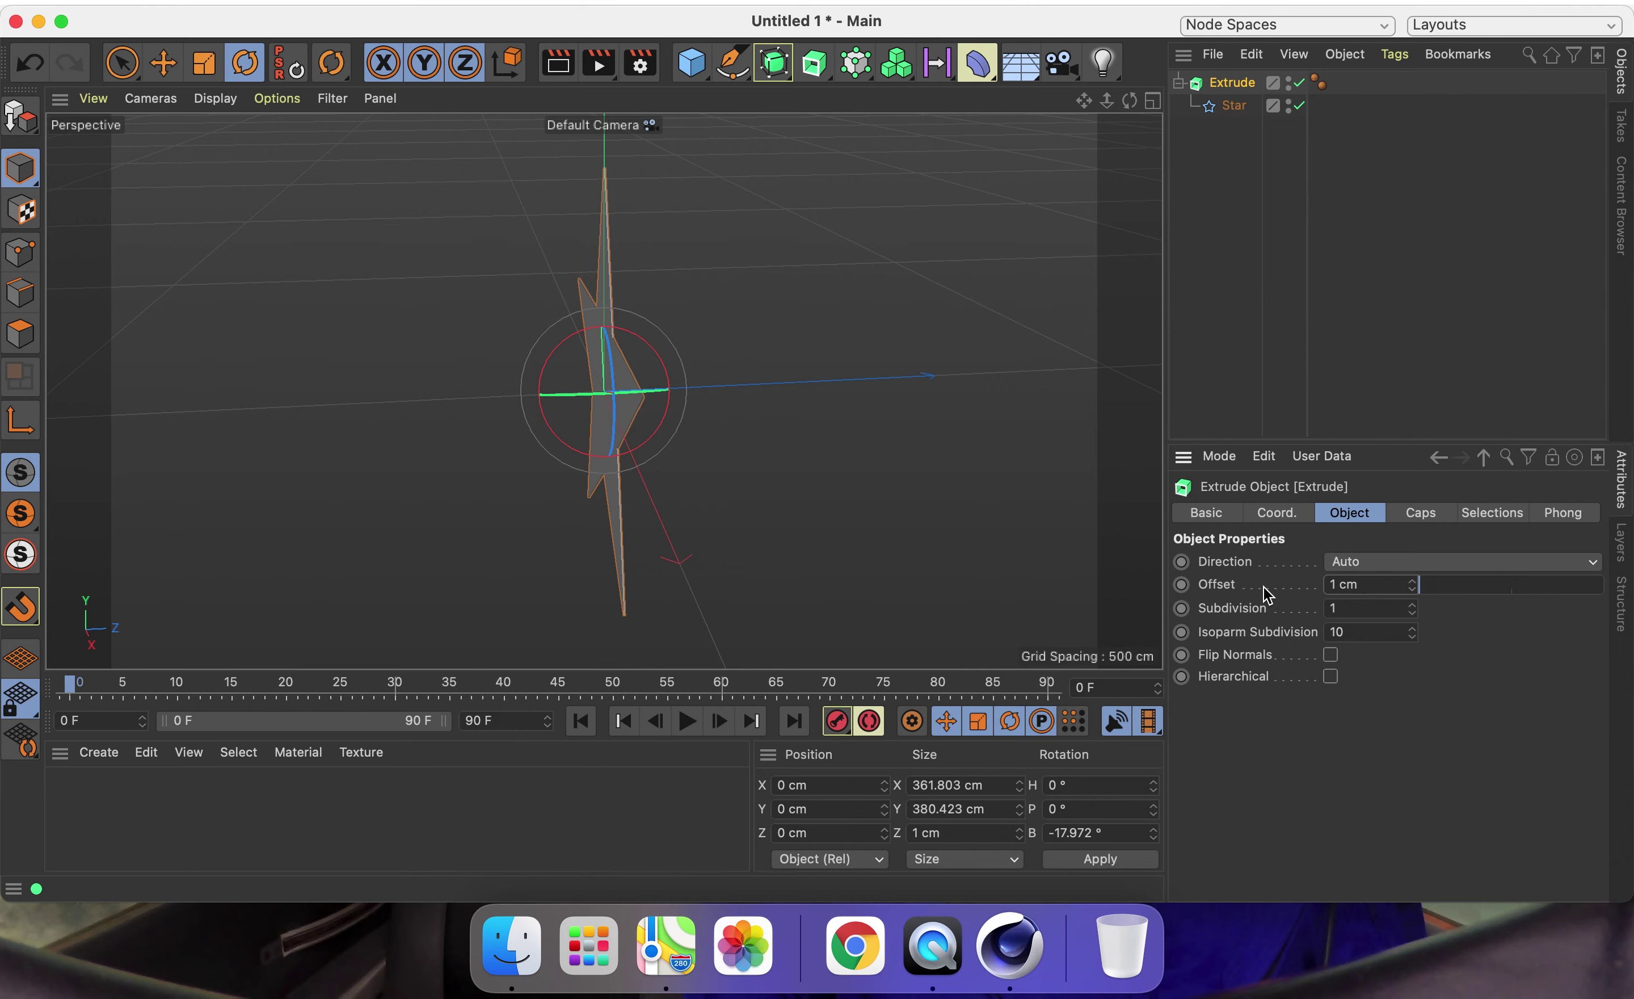
{"action": "left_click_drag", "start_coordinate": [1130, 100], "coordinate": [1205, 153]}
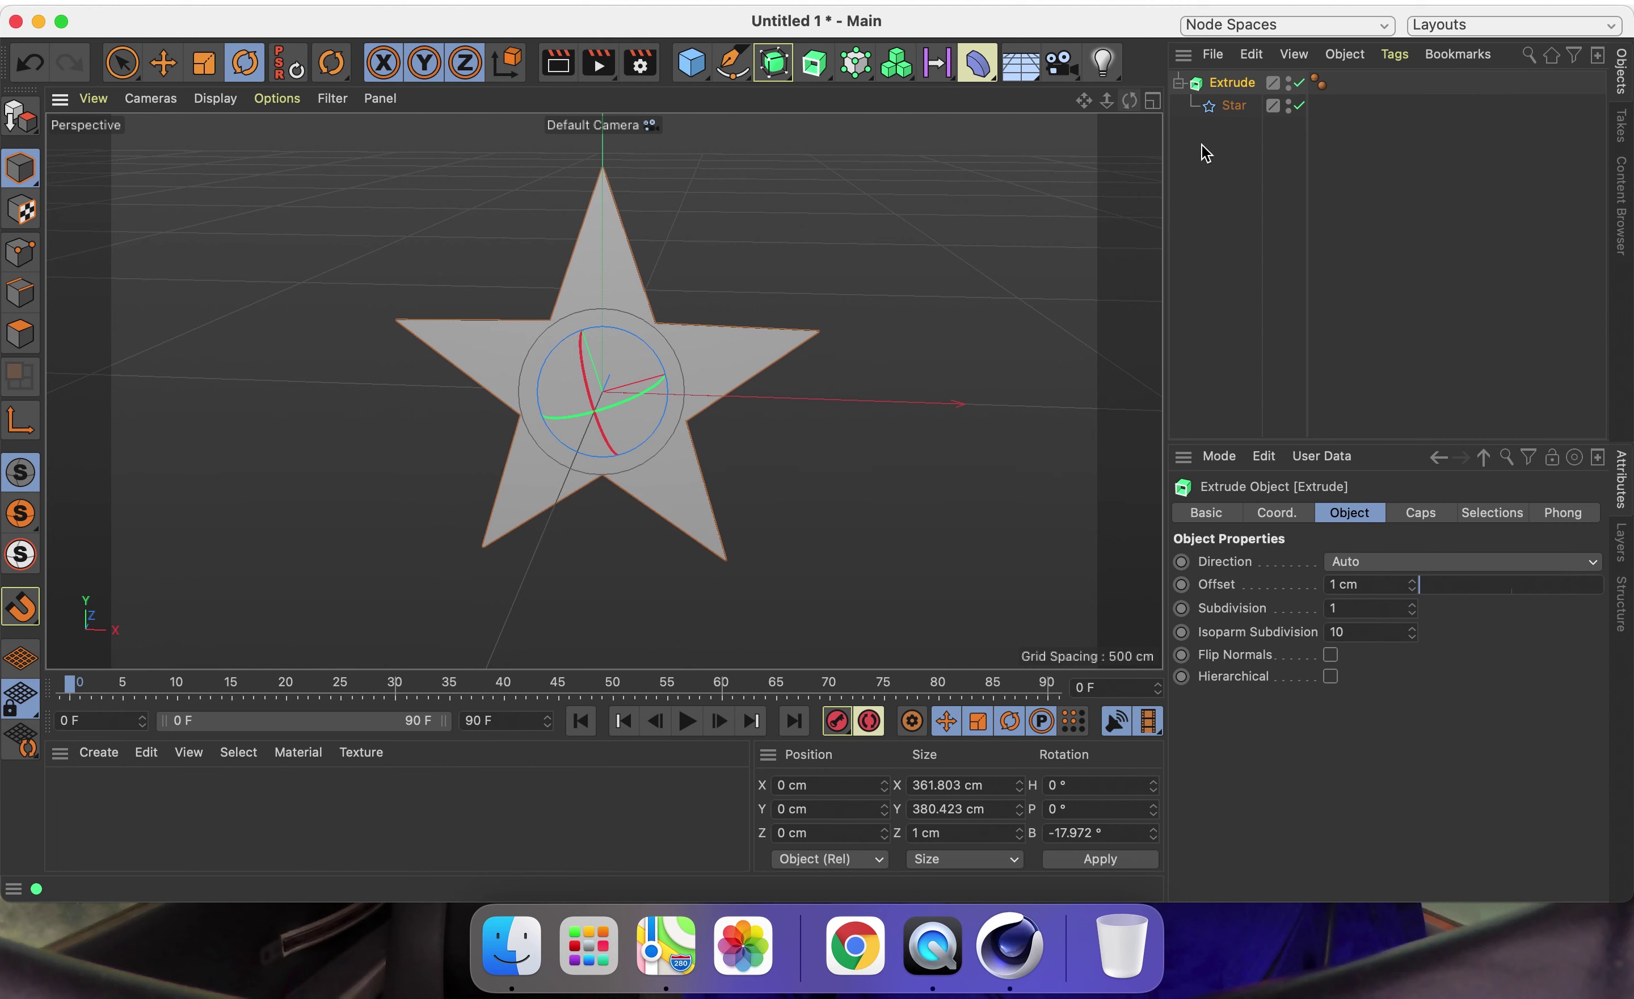
{"action": "left_click_drag", "start_coordinate": [1207, 137], "coordinate": [1238, 63]}
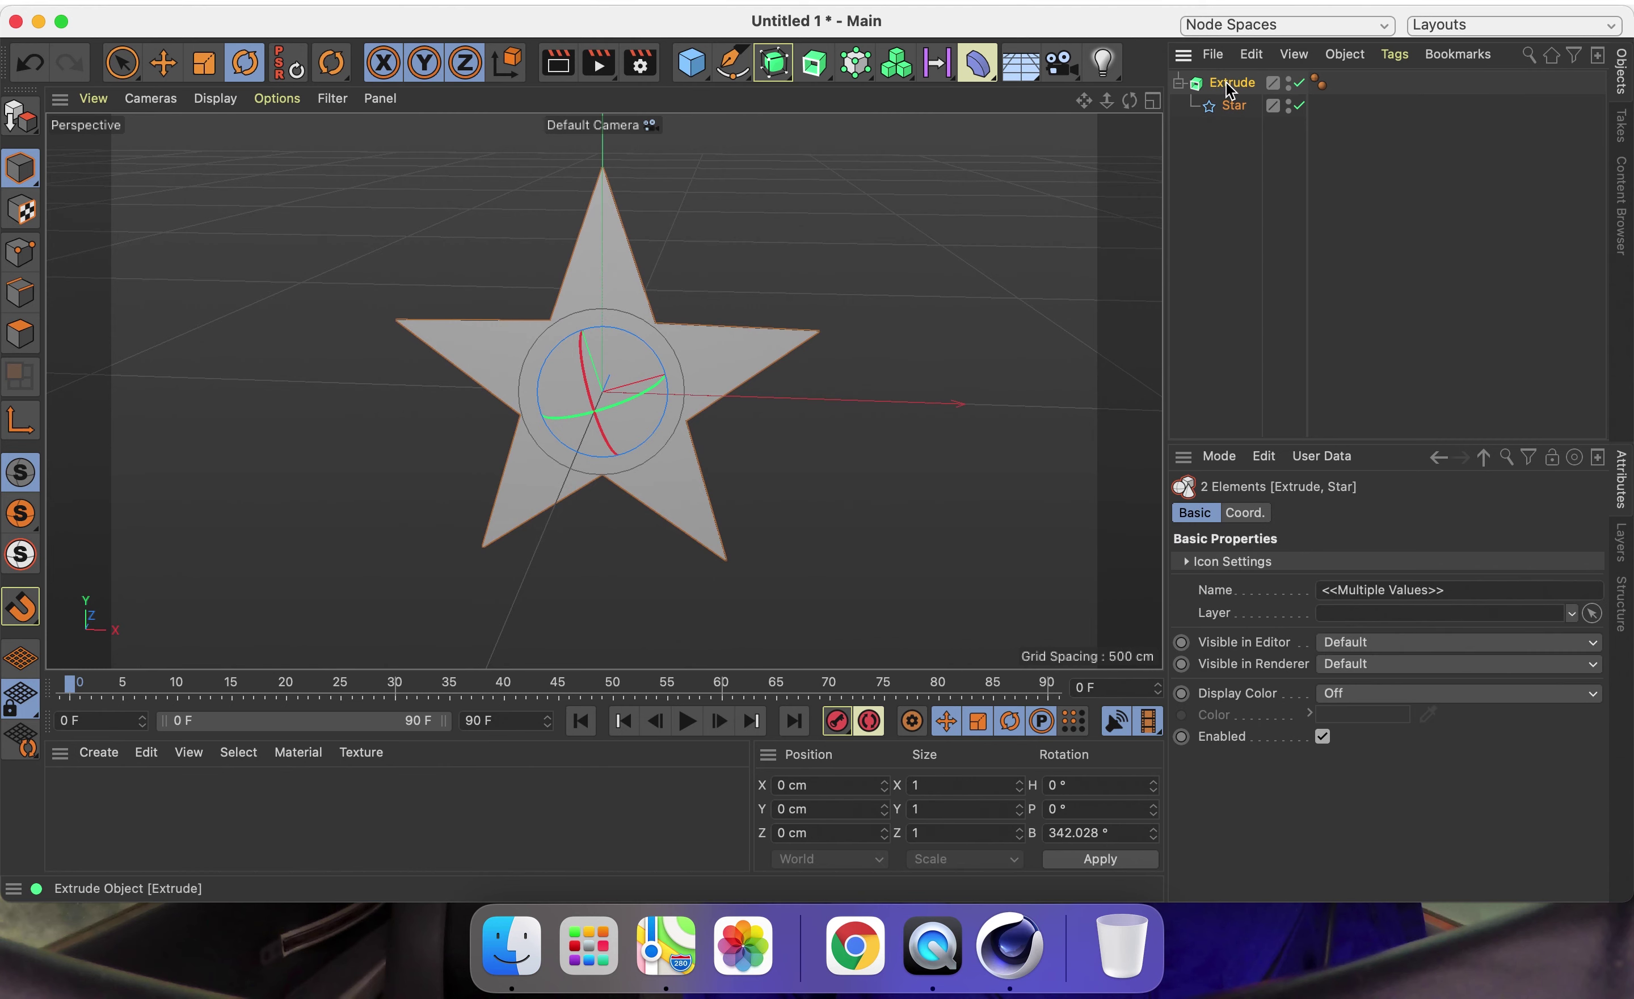
Collapse Extrude and Star into one editable polygon object with Connect Objects + Delete.
{"action": "right_click", "coordinate": [1228, 87]}
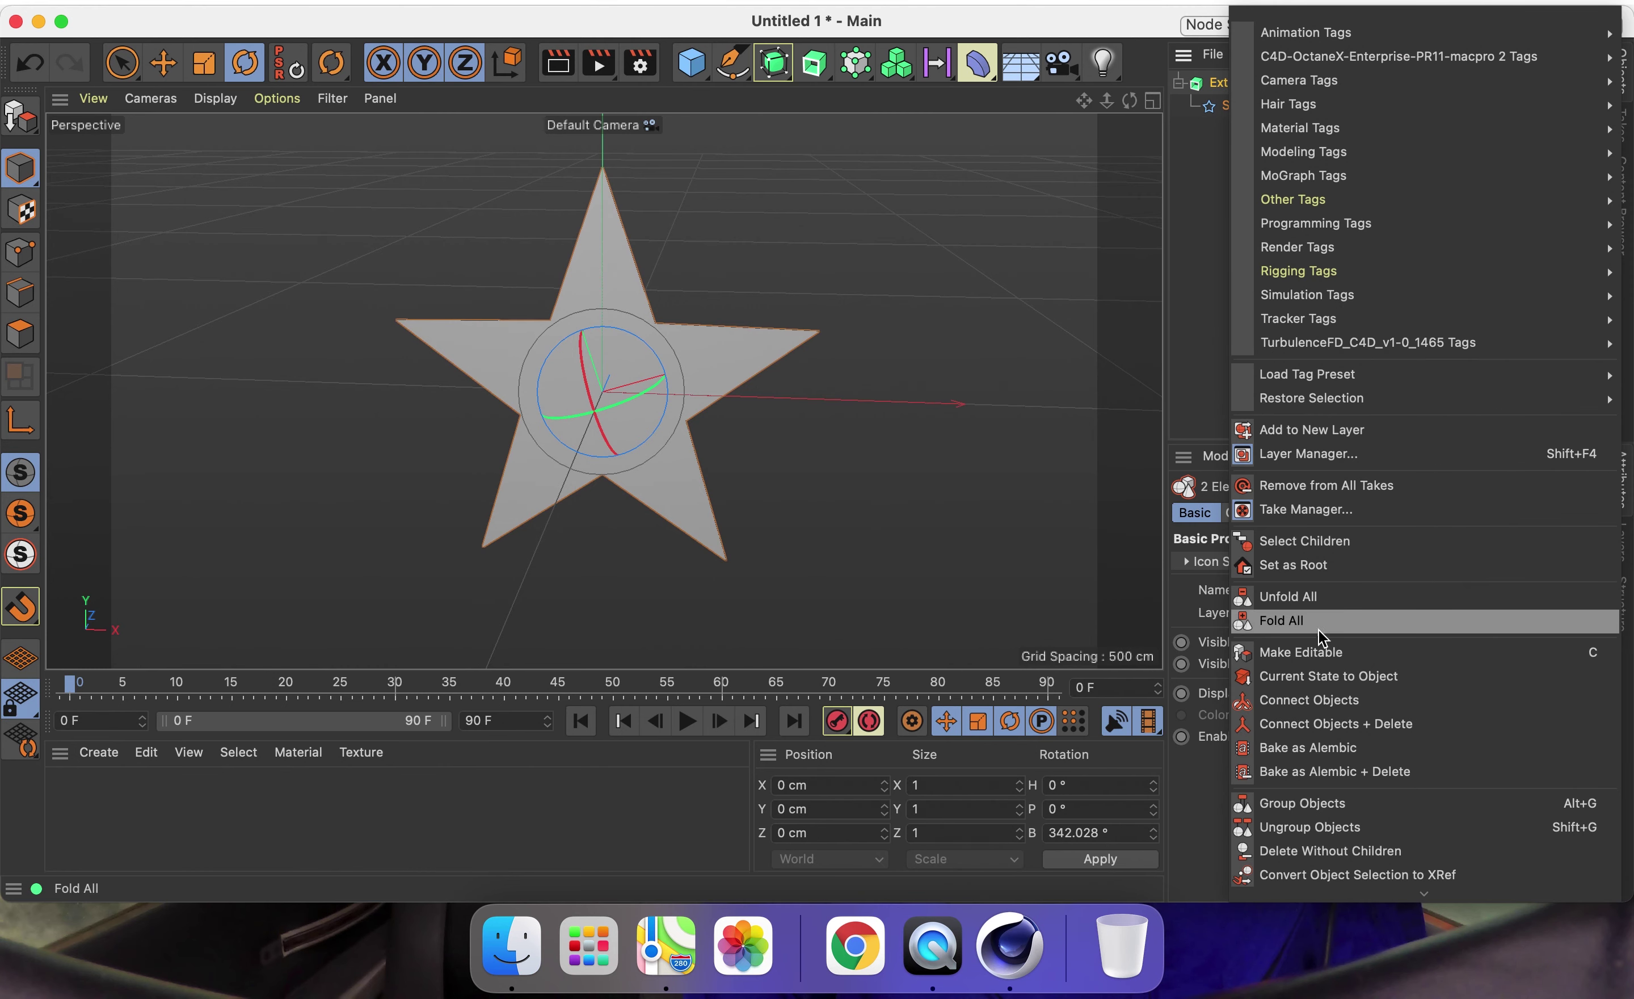
{"action": "left_click", "coordinate": [1358, 724]}
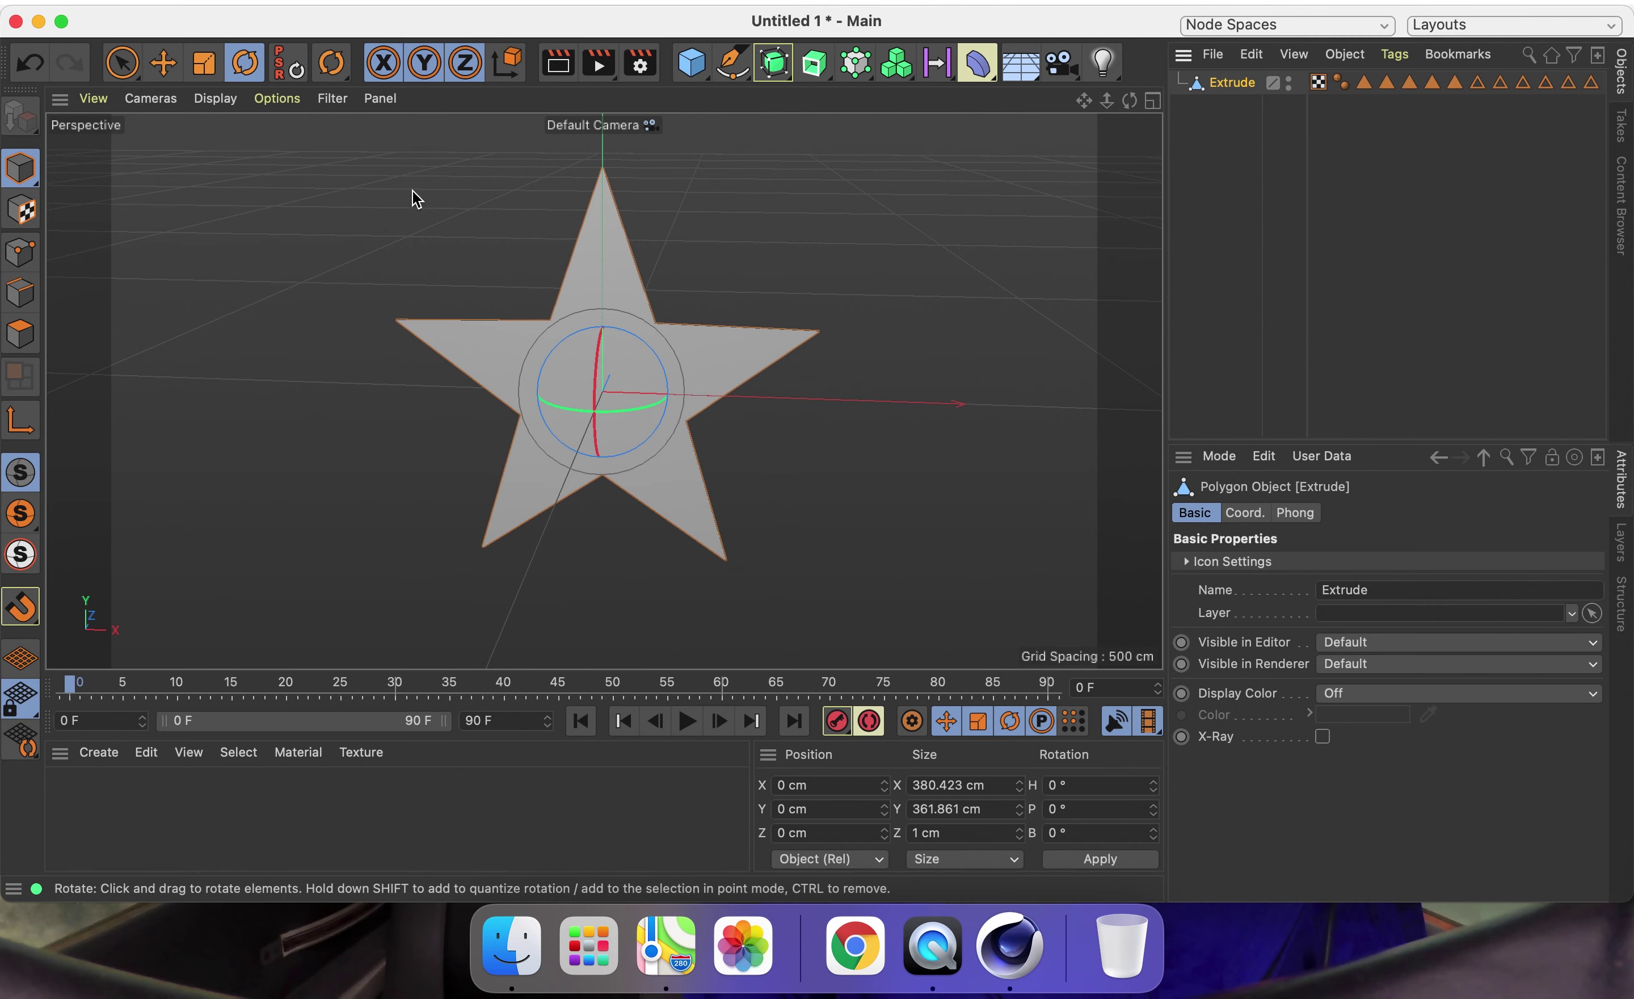
{"action": "left_click", "coordinate": [168, 65]}
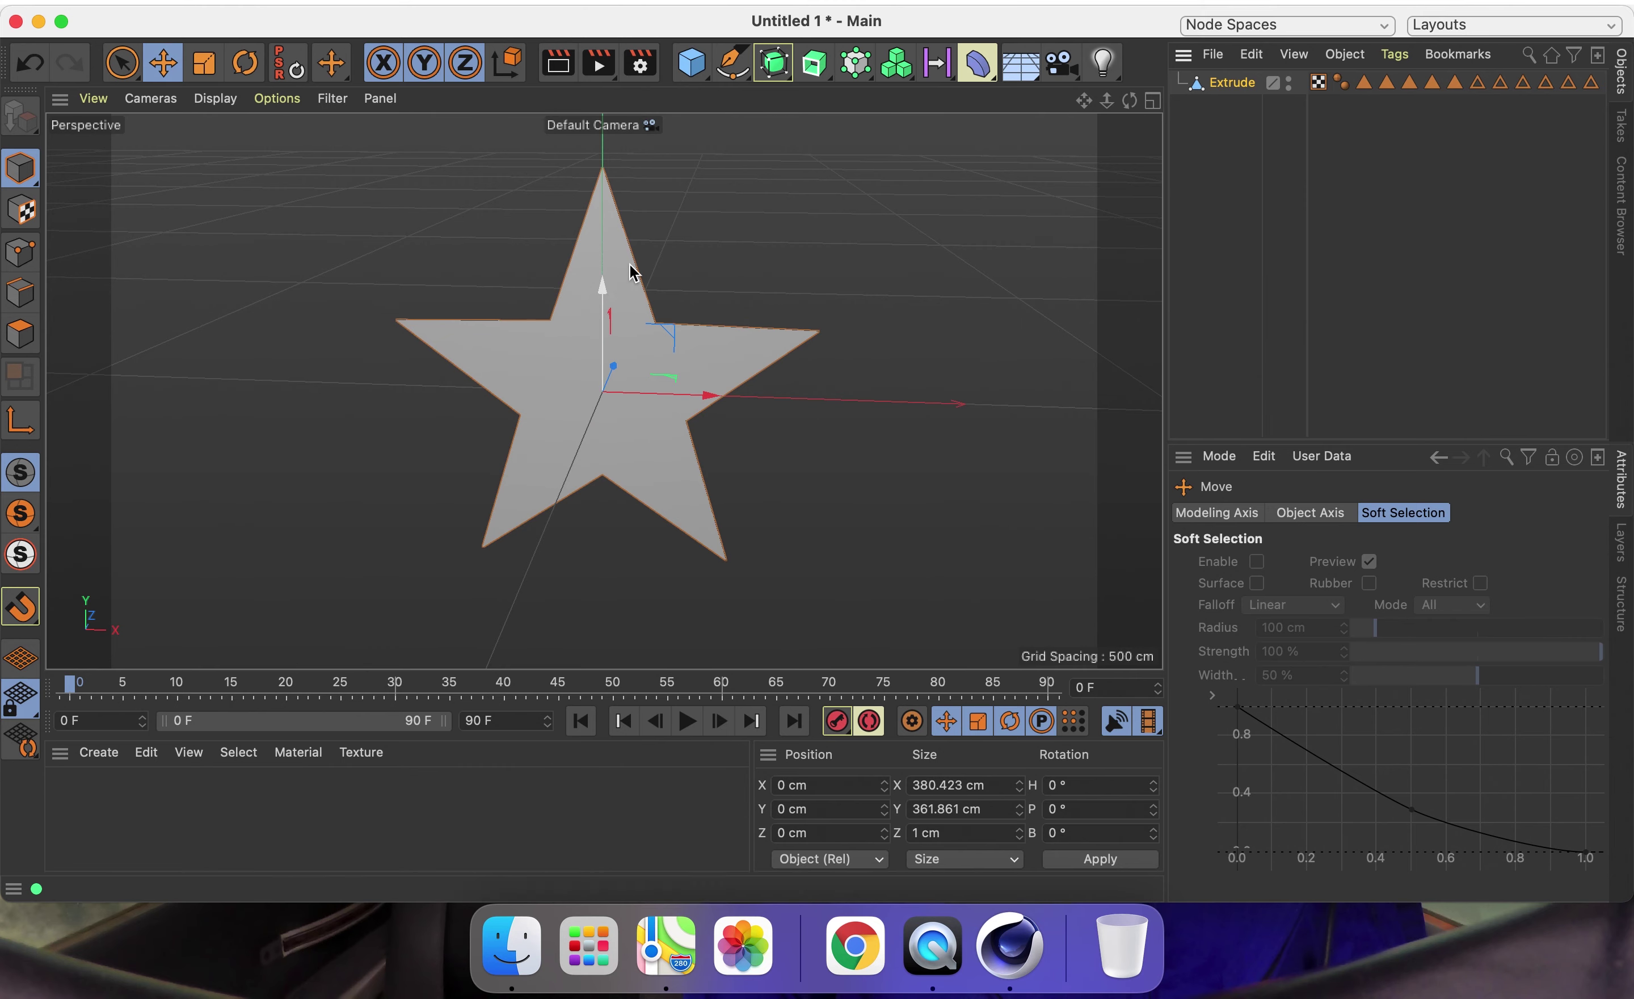
{"action": "left_click_drag", "start_coordinate": [1130, 102], "coordinate": [1140, 107]}
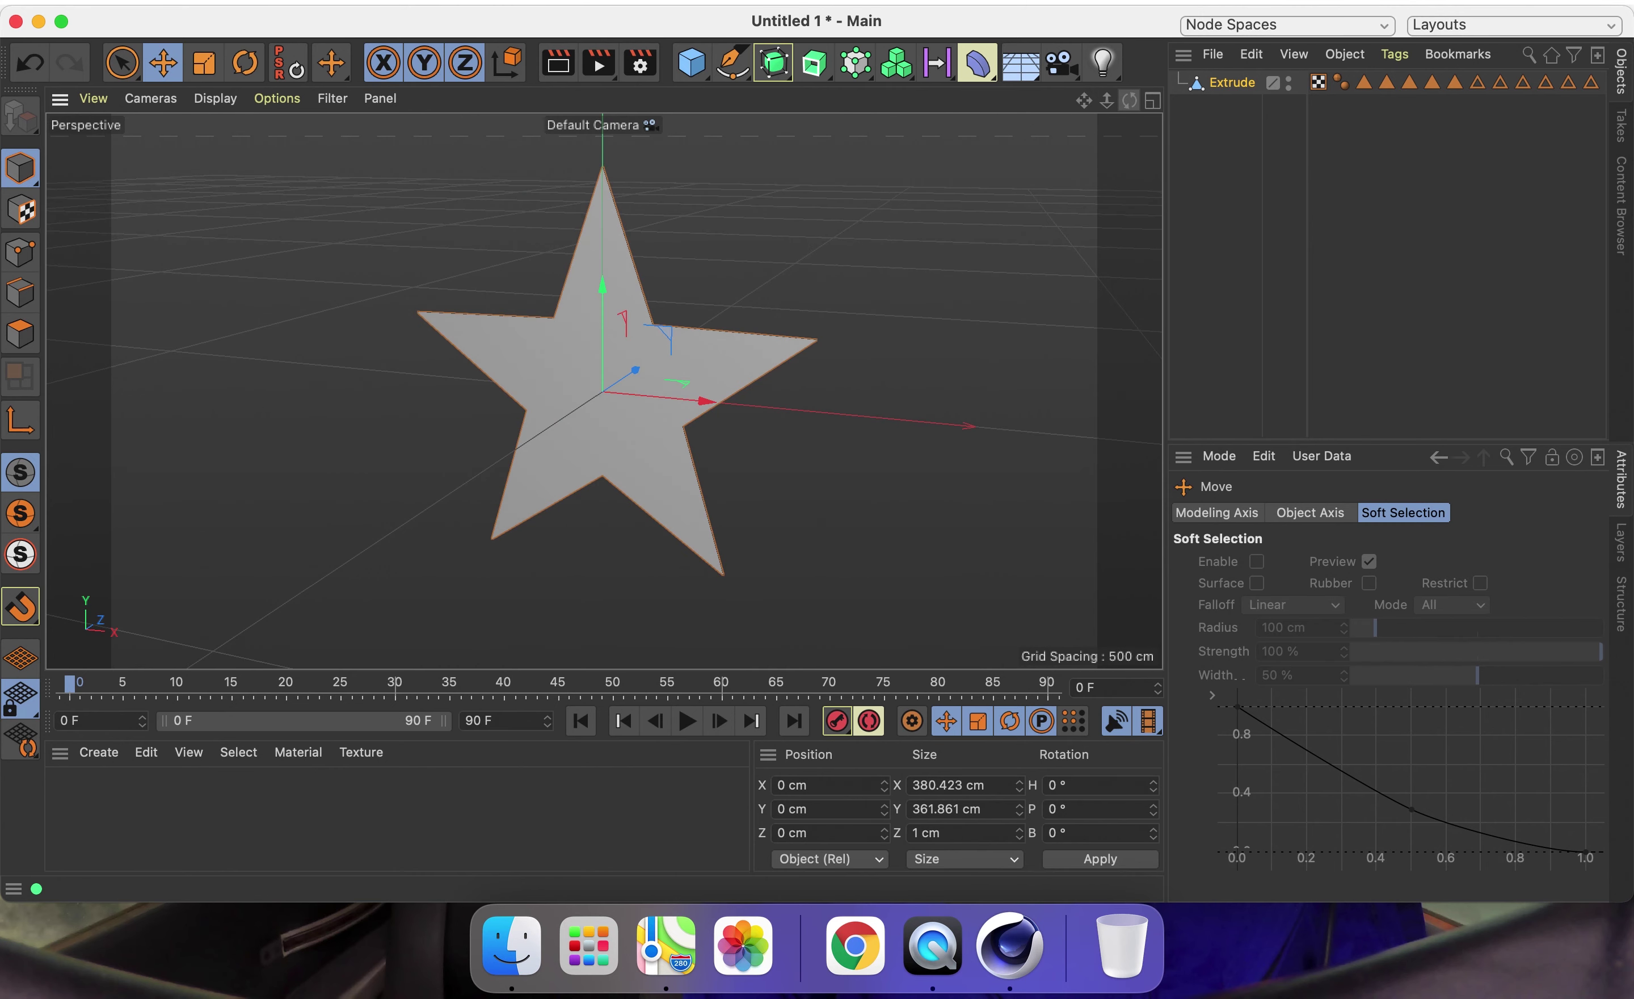
{"action": "left_click_drag", "start_coordinate": [1130, 100], "coordinate": [959, 151]}
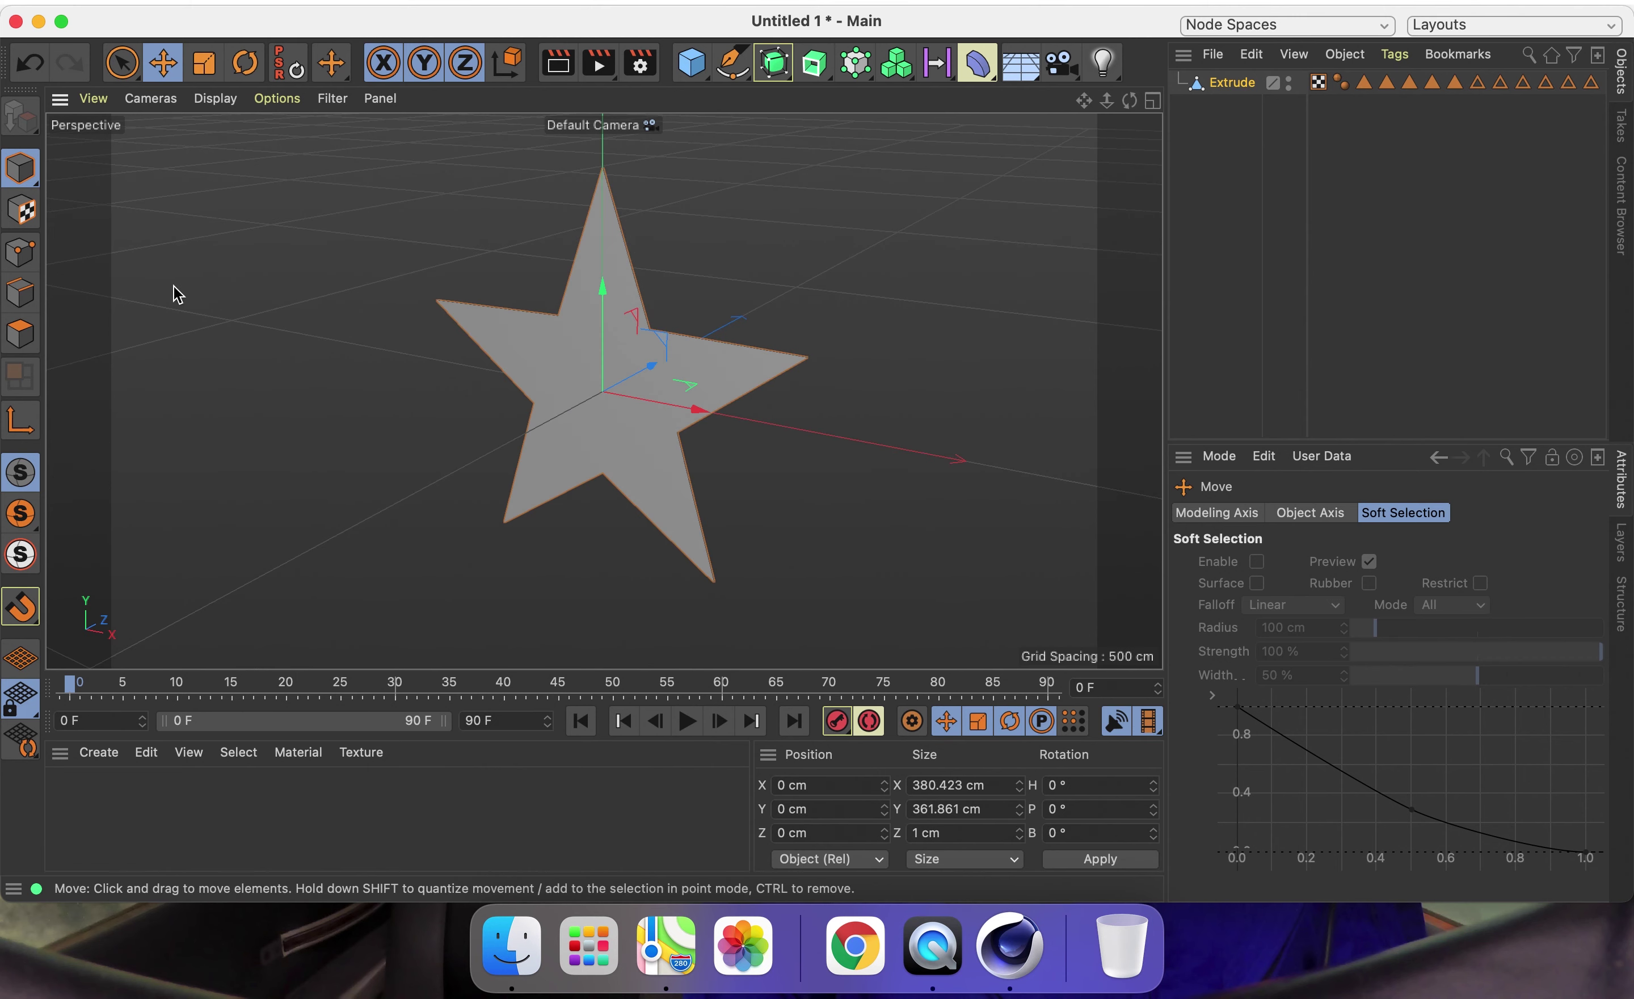
In Point mode, view the star head-on and Line Cut from the lower-left inner corner.
{"action": "left_click", "coordinate": [25, 254]}
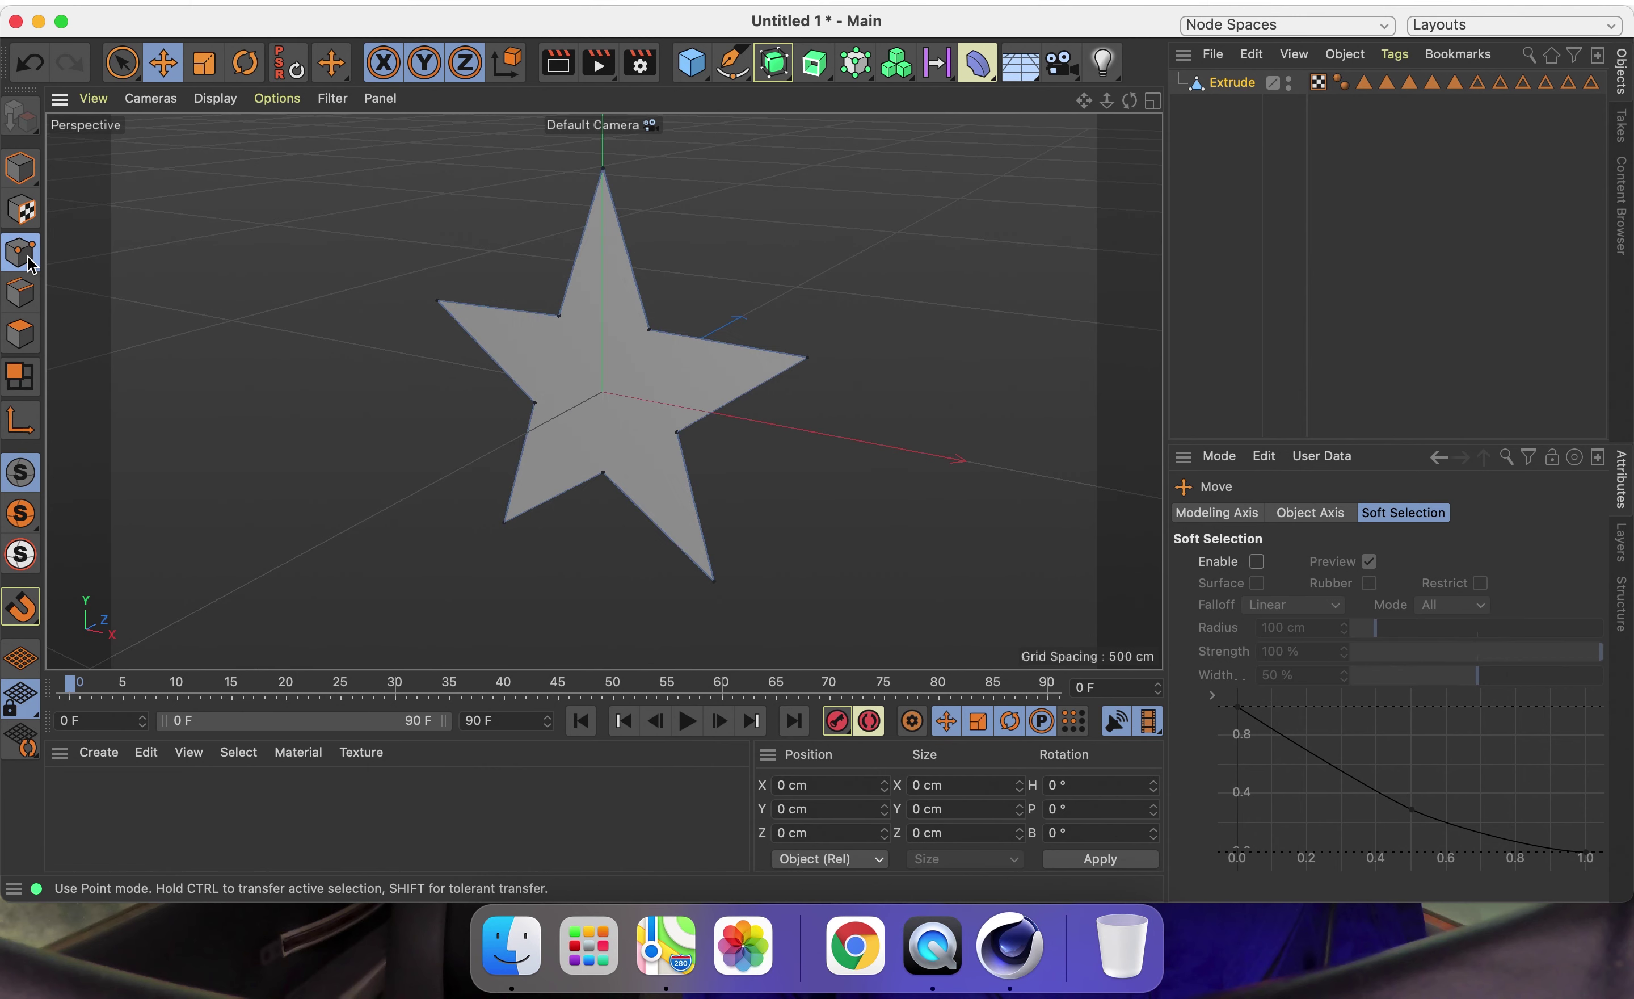
{"action": "mouse_move", "coordinate": [1130, 101]}
{"action": "left_mouse_down"}
{"action": "mouse_move", "coordinate": [1134, 135]}
{"action": "mouse_move", "coordinate": [741, 219]}
{"action": "left_mouse_up"}
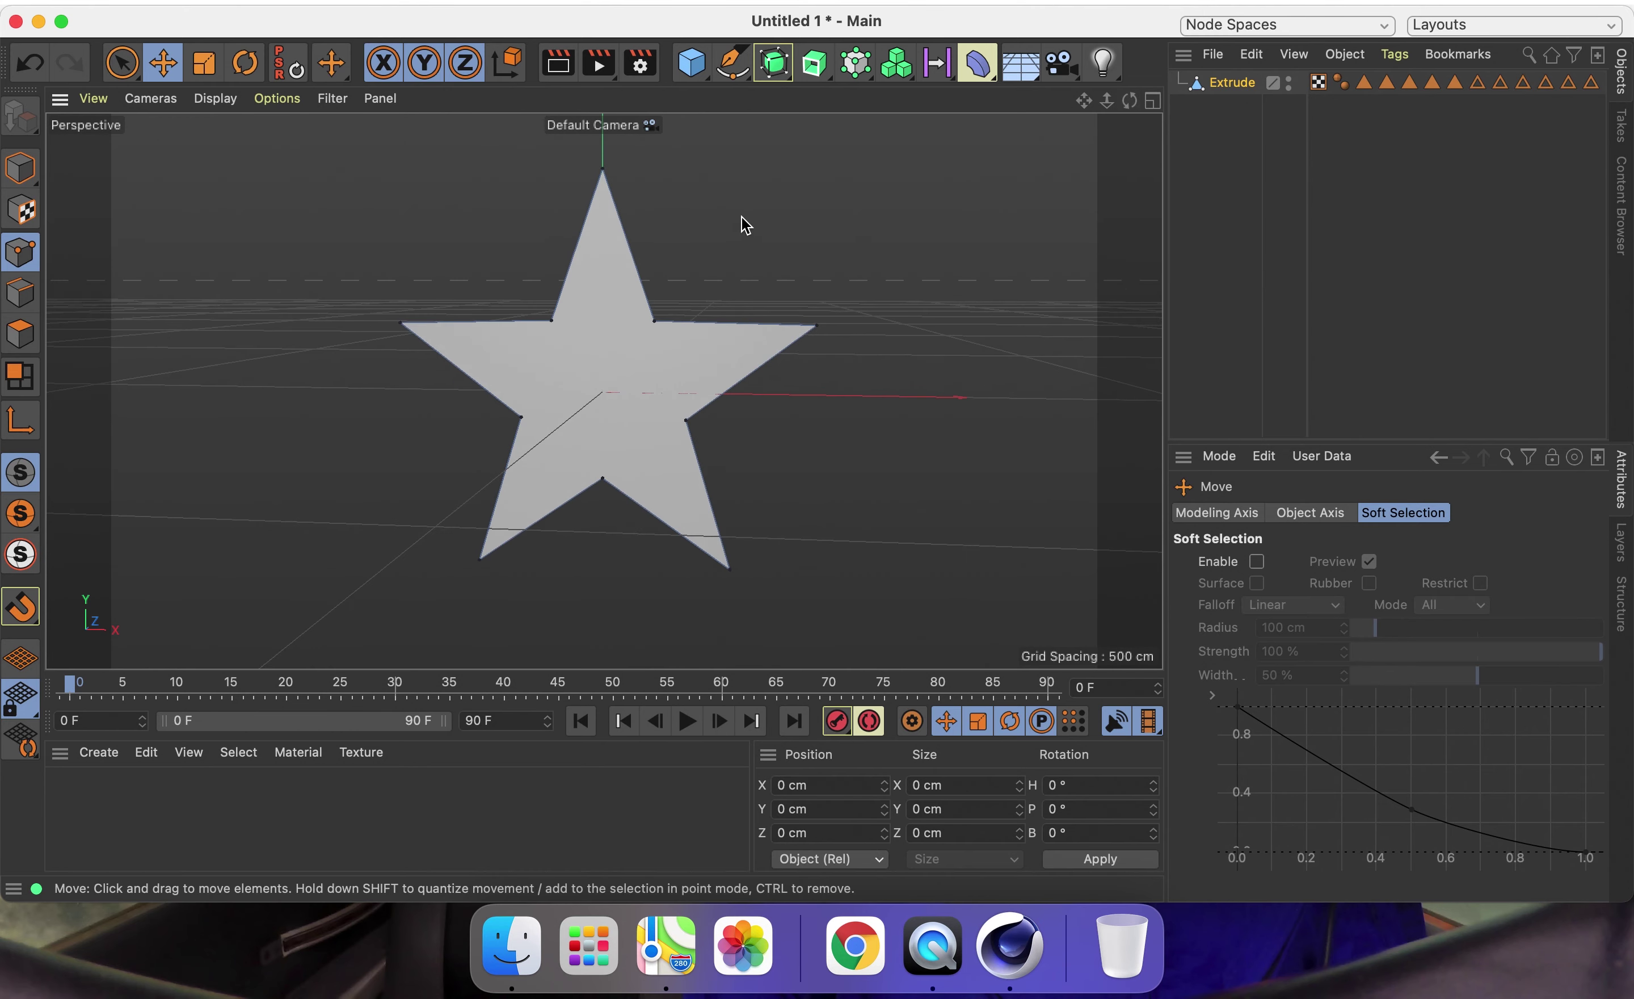
{"action": "right_click", "coordinate": [659, 230]}
{"action": "left_click", "coordinate": [742, 425]}
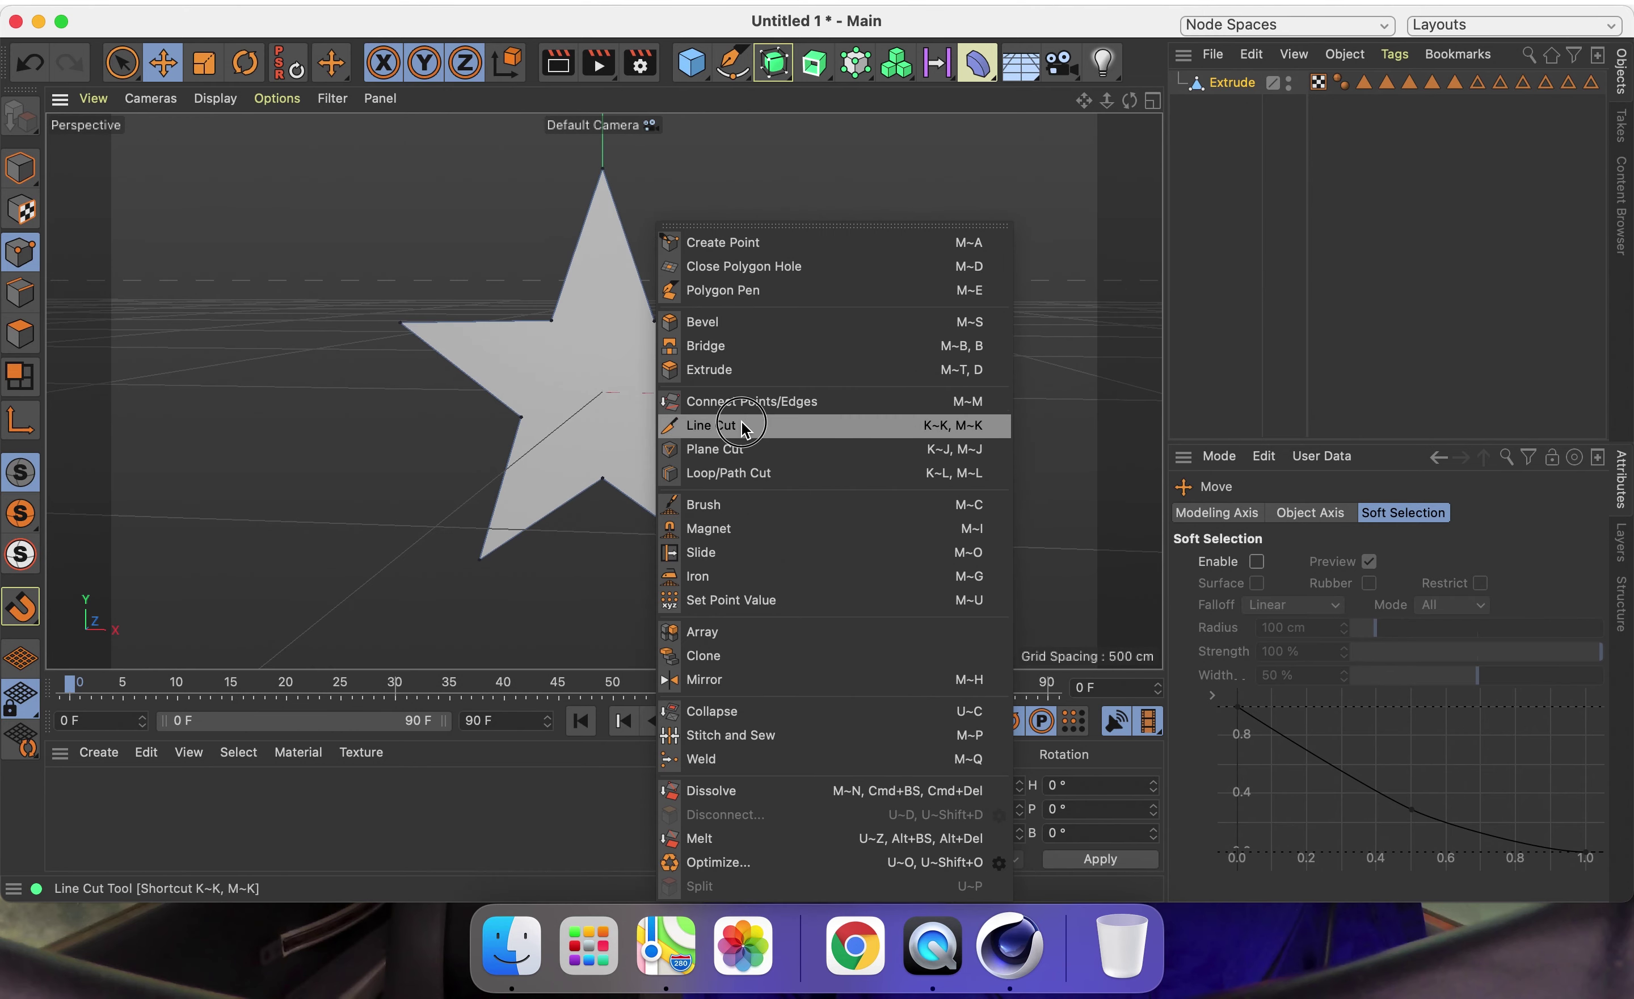
{"action": "left_click", "coordinate": [522, 417]}
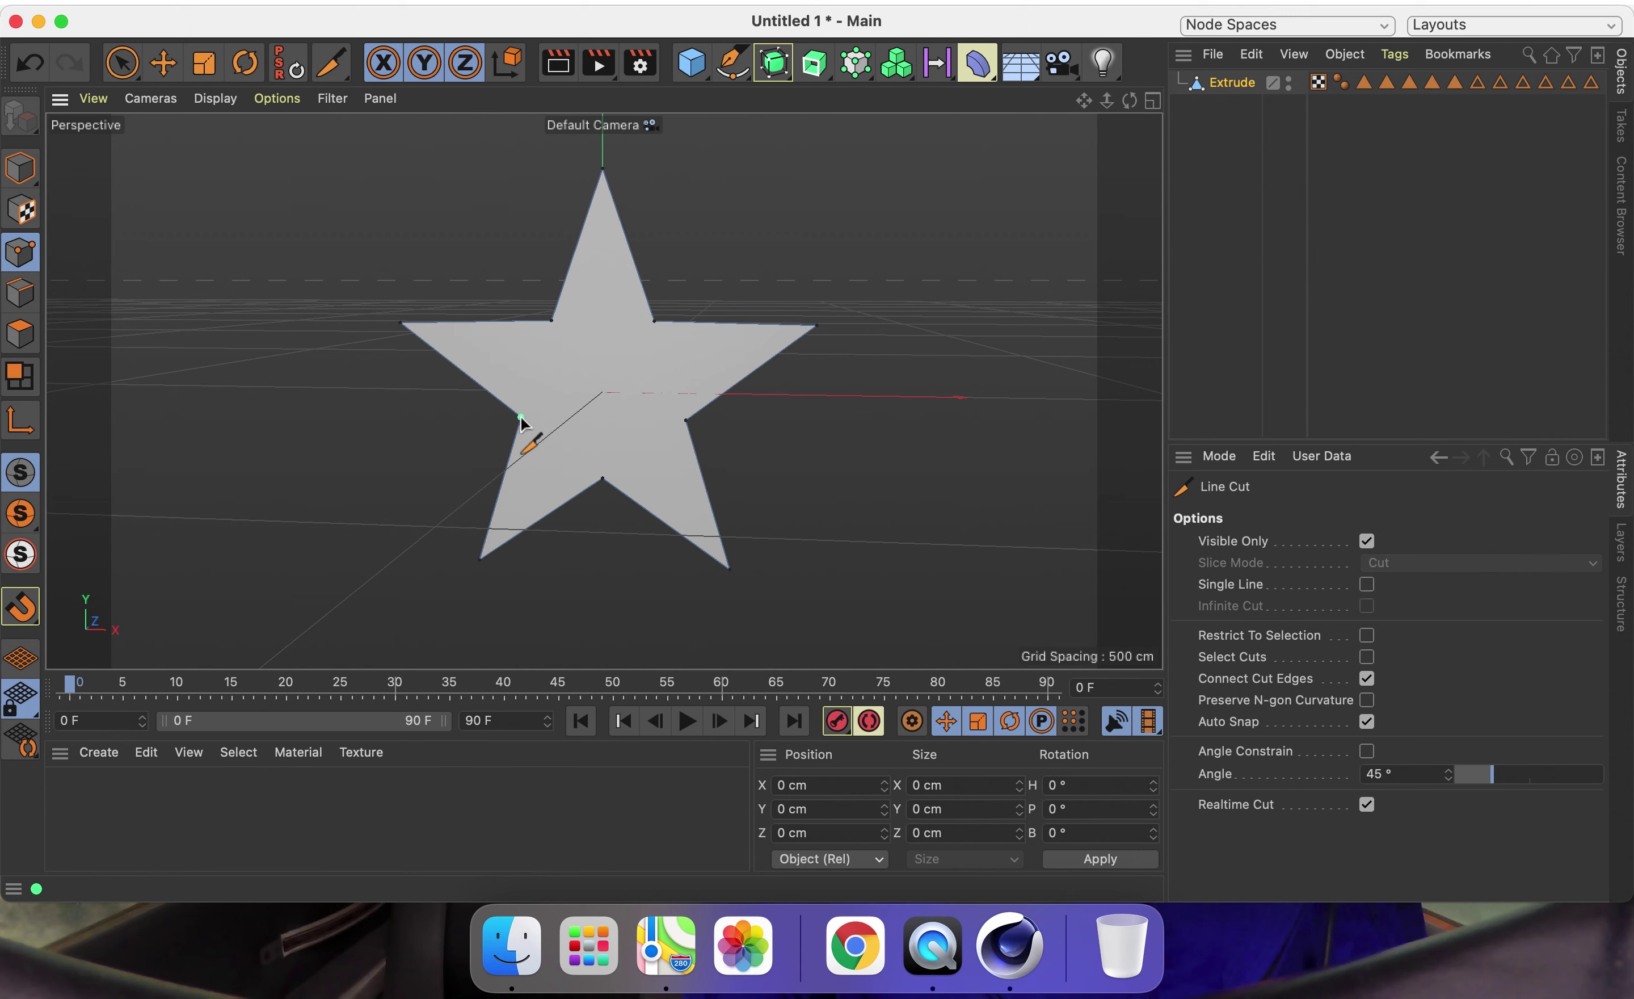
{"action": "right_click", "coordinate": [821, 331]}
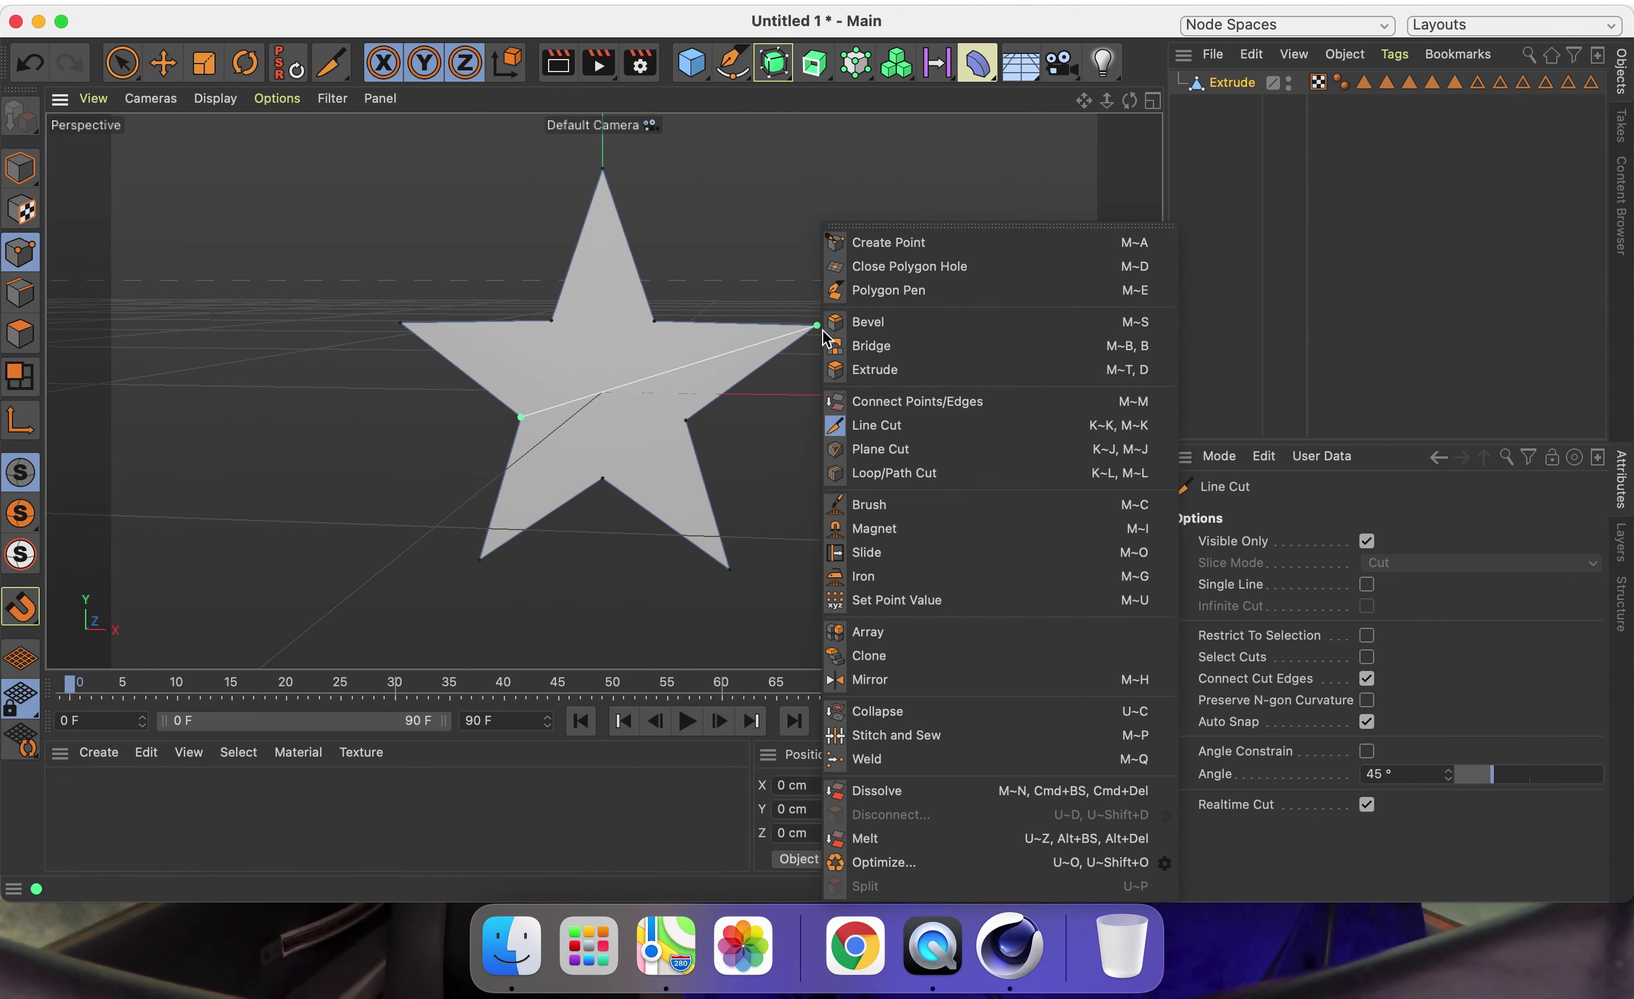
{"action": "left_click", "coordinate": [872, 248]}
Cut a line from the upper-left inner corner to the bottom-right tip.
{"action": "right_click", "coordinate": [712, 199]}
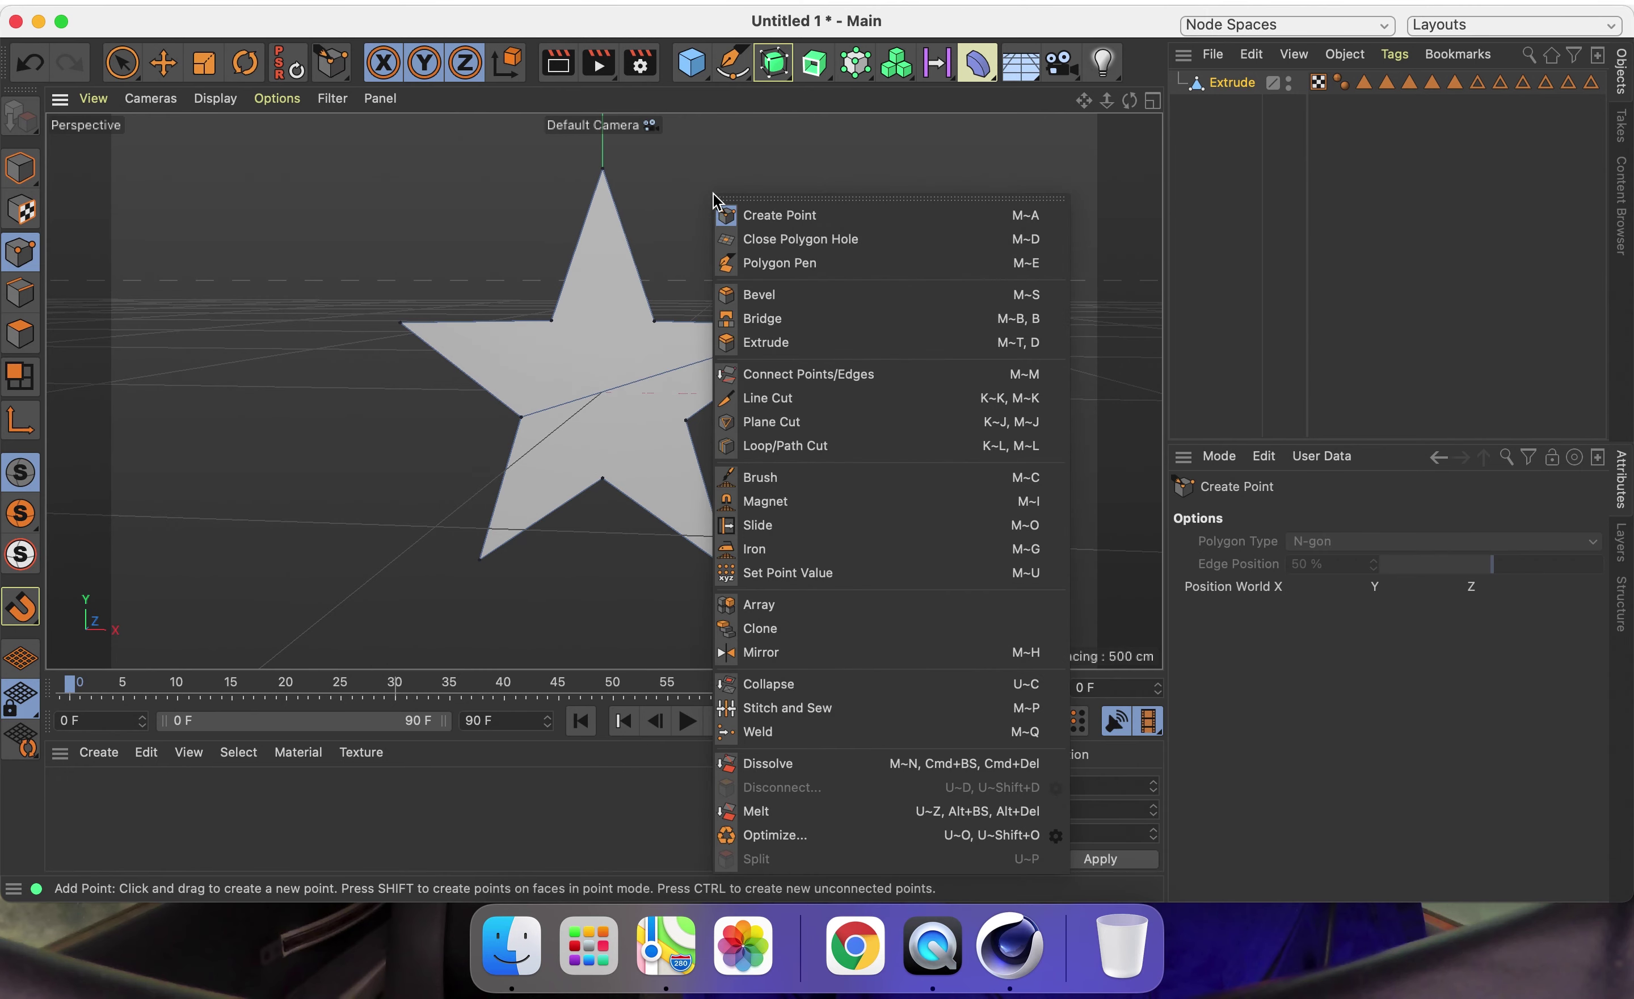
{"action": "left_click", "coordinate": [788, 402]}
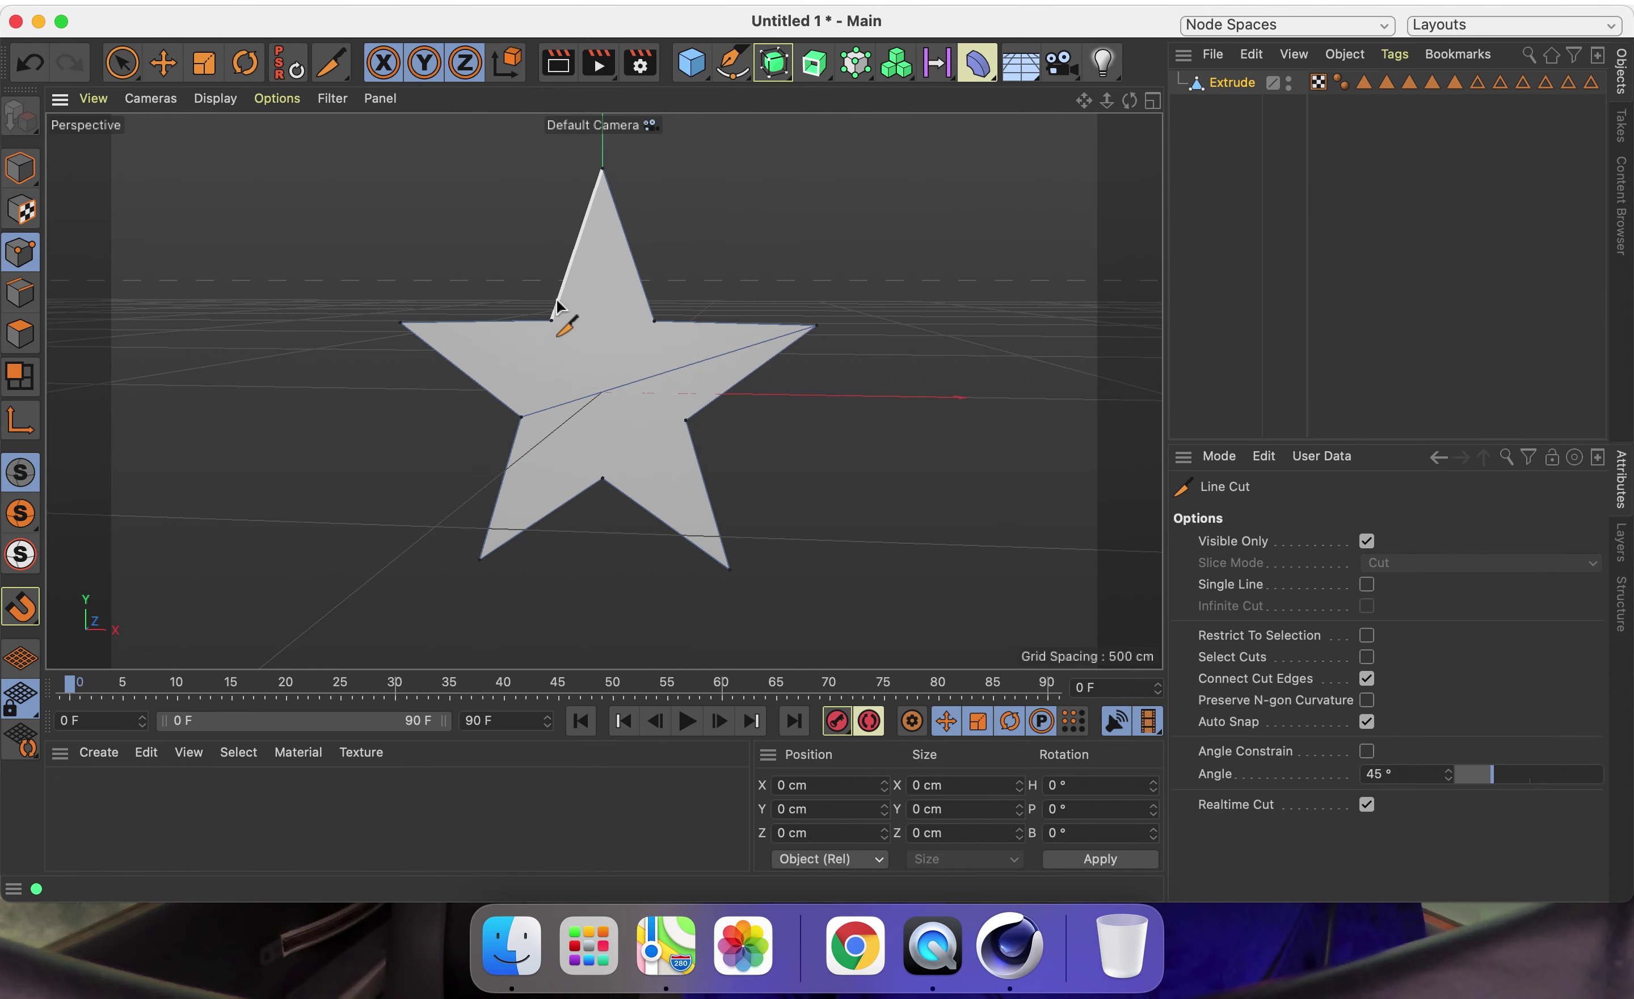
{"action": "left_click", "coordinate": [551, 321]}
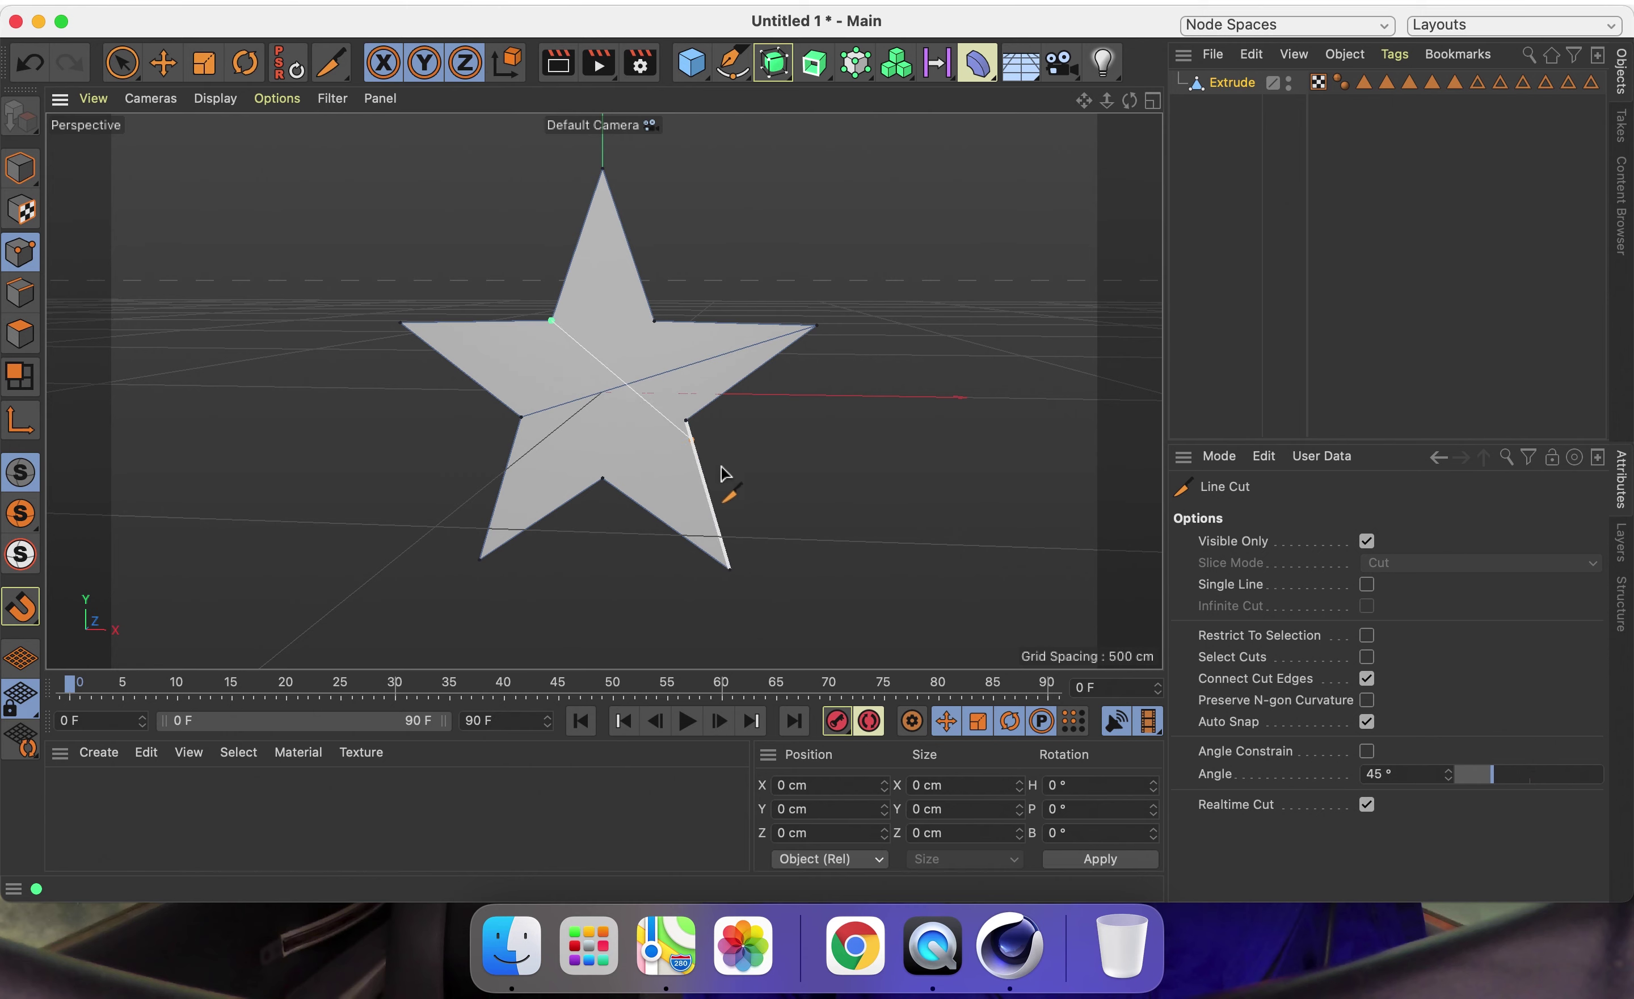
{"action": "left_click", "coordinate": [738, 579]}
{"action": "right_click", "coordinate": [737, 580]}
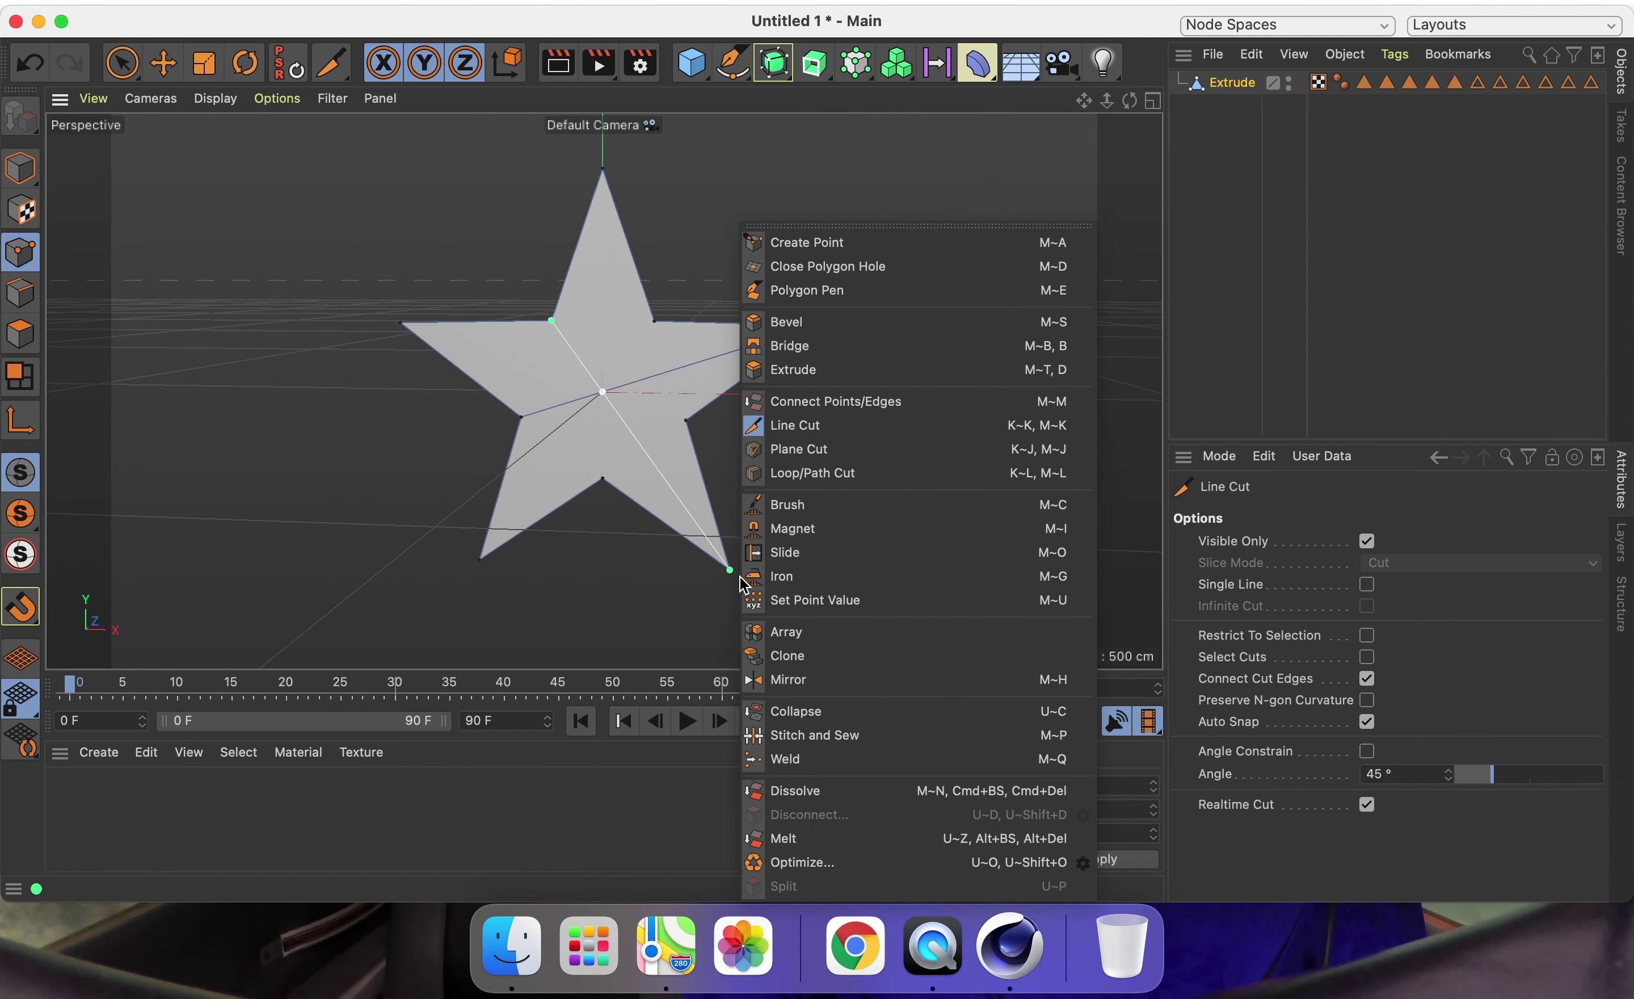
{"action": "left_click", "coordinate": [805, 243]}
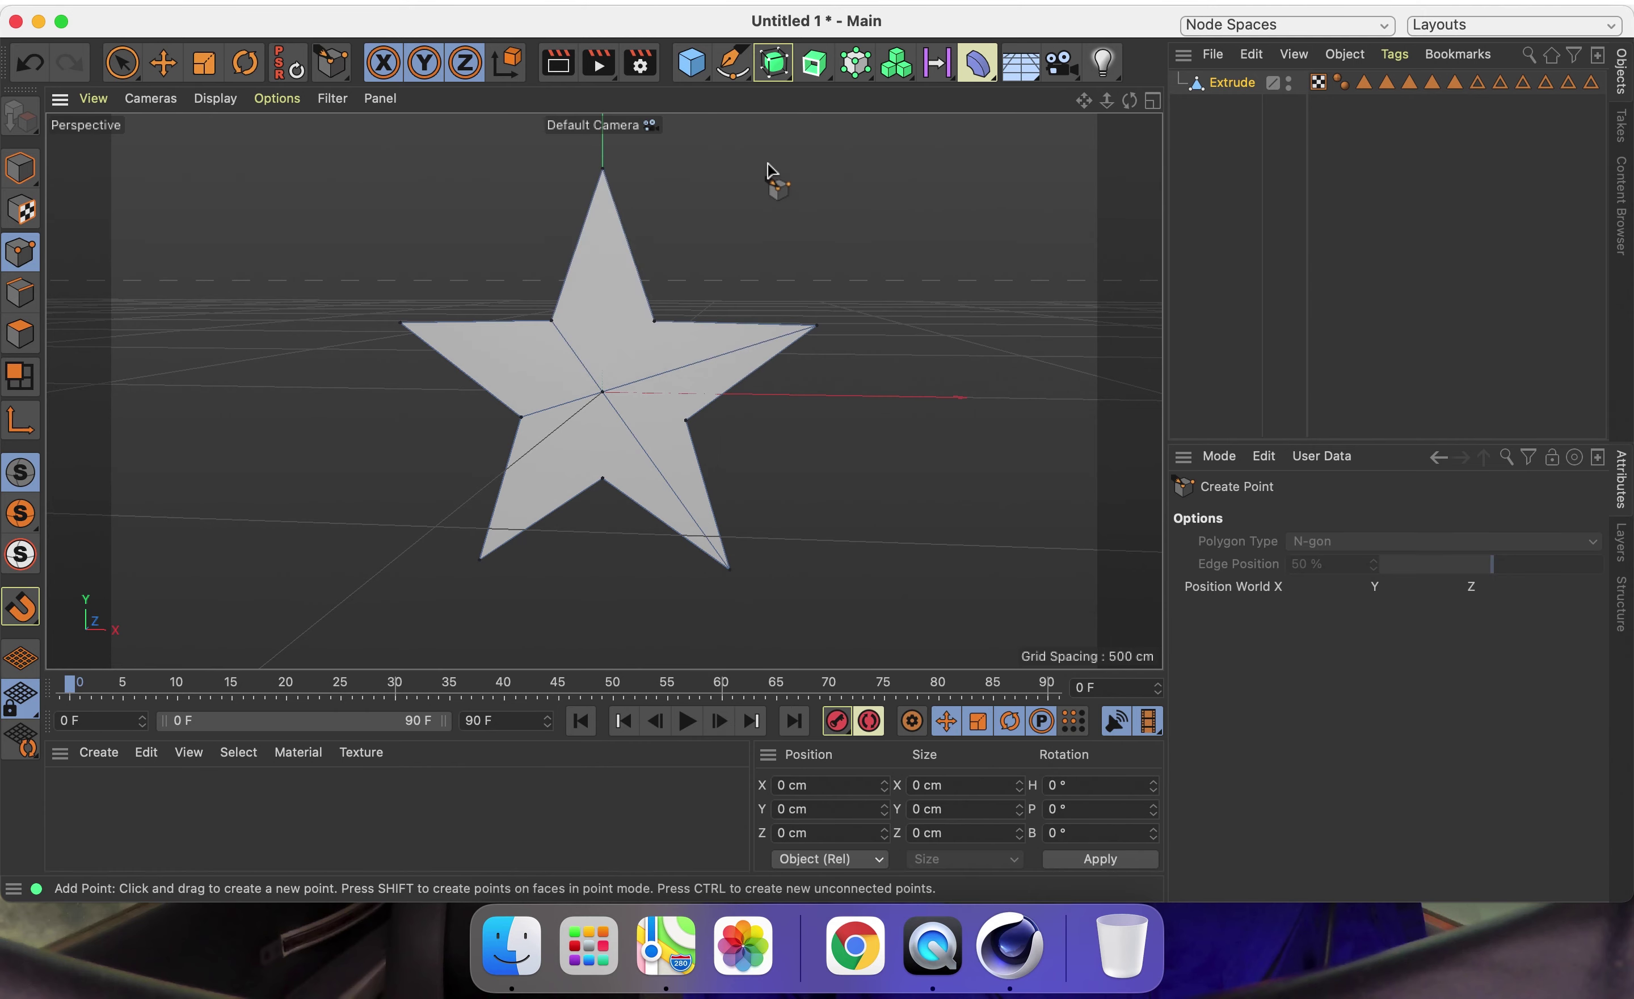
Cut a line from the upper-right inner corner to the lower-left tip.
{"action": "right_click", "coordinate": [768, 169]}
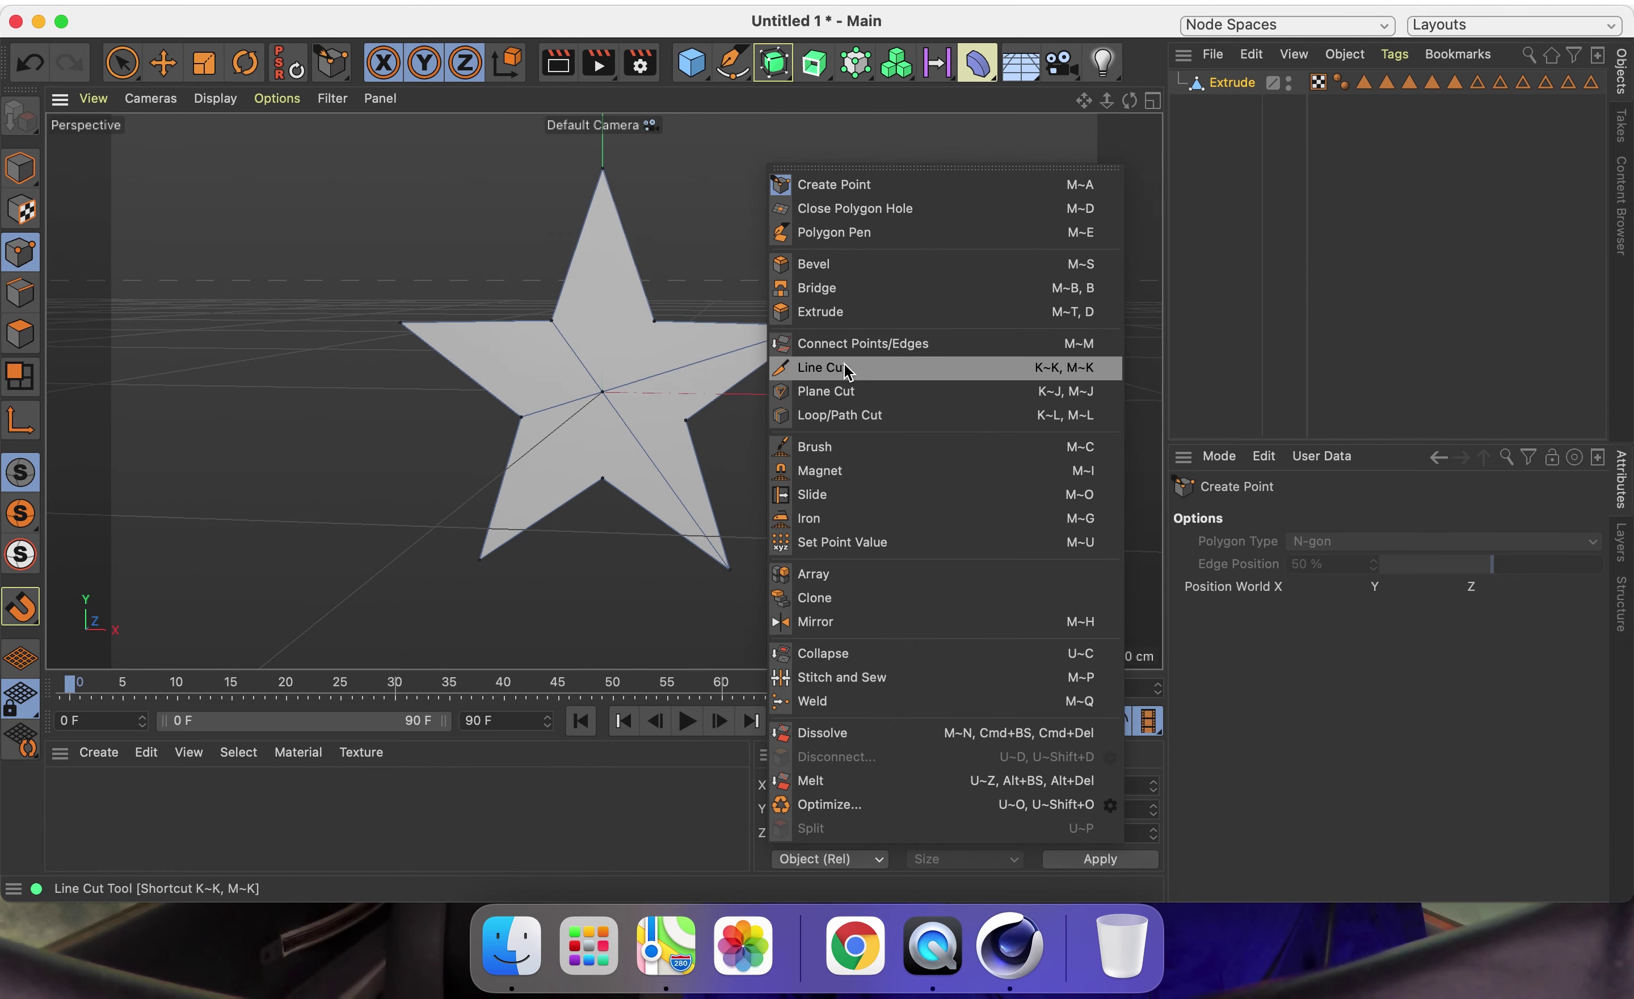
{"action": "left_click", "coordinate": [846, 371]}
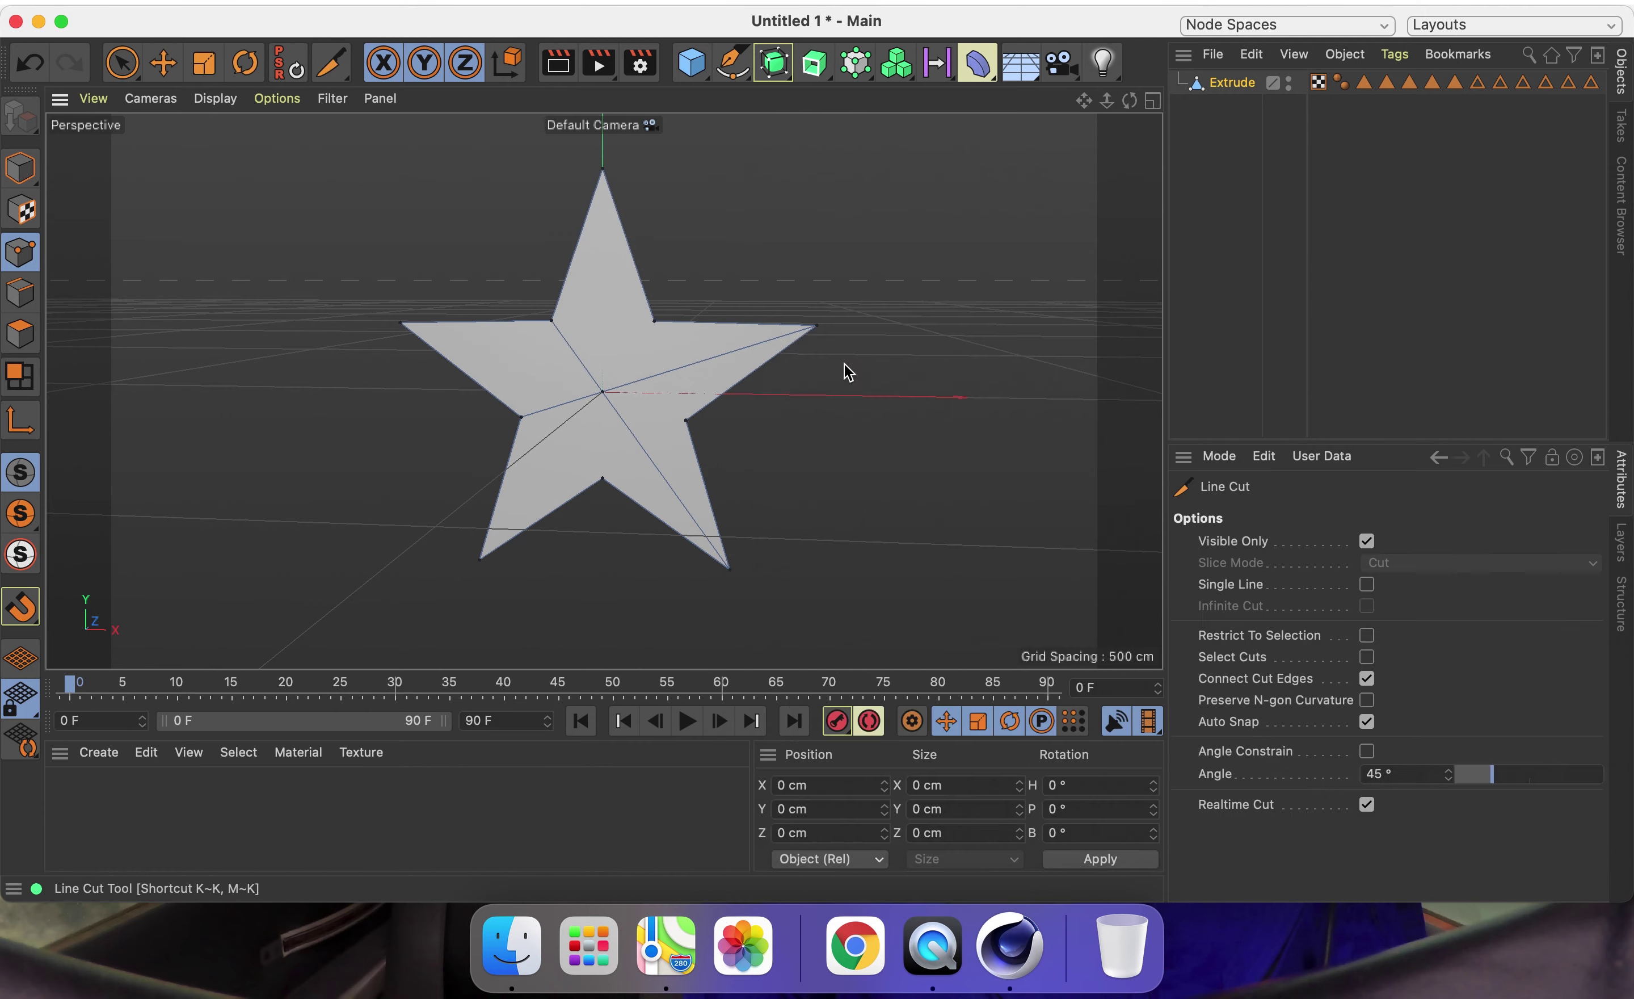
{"action": "left_click", "coordinate": [655, 323]}
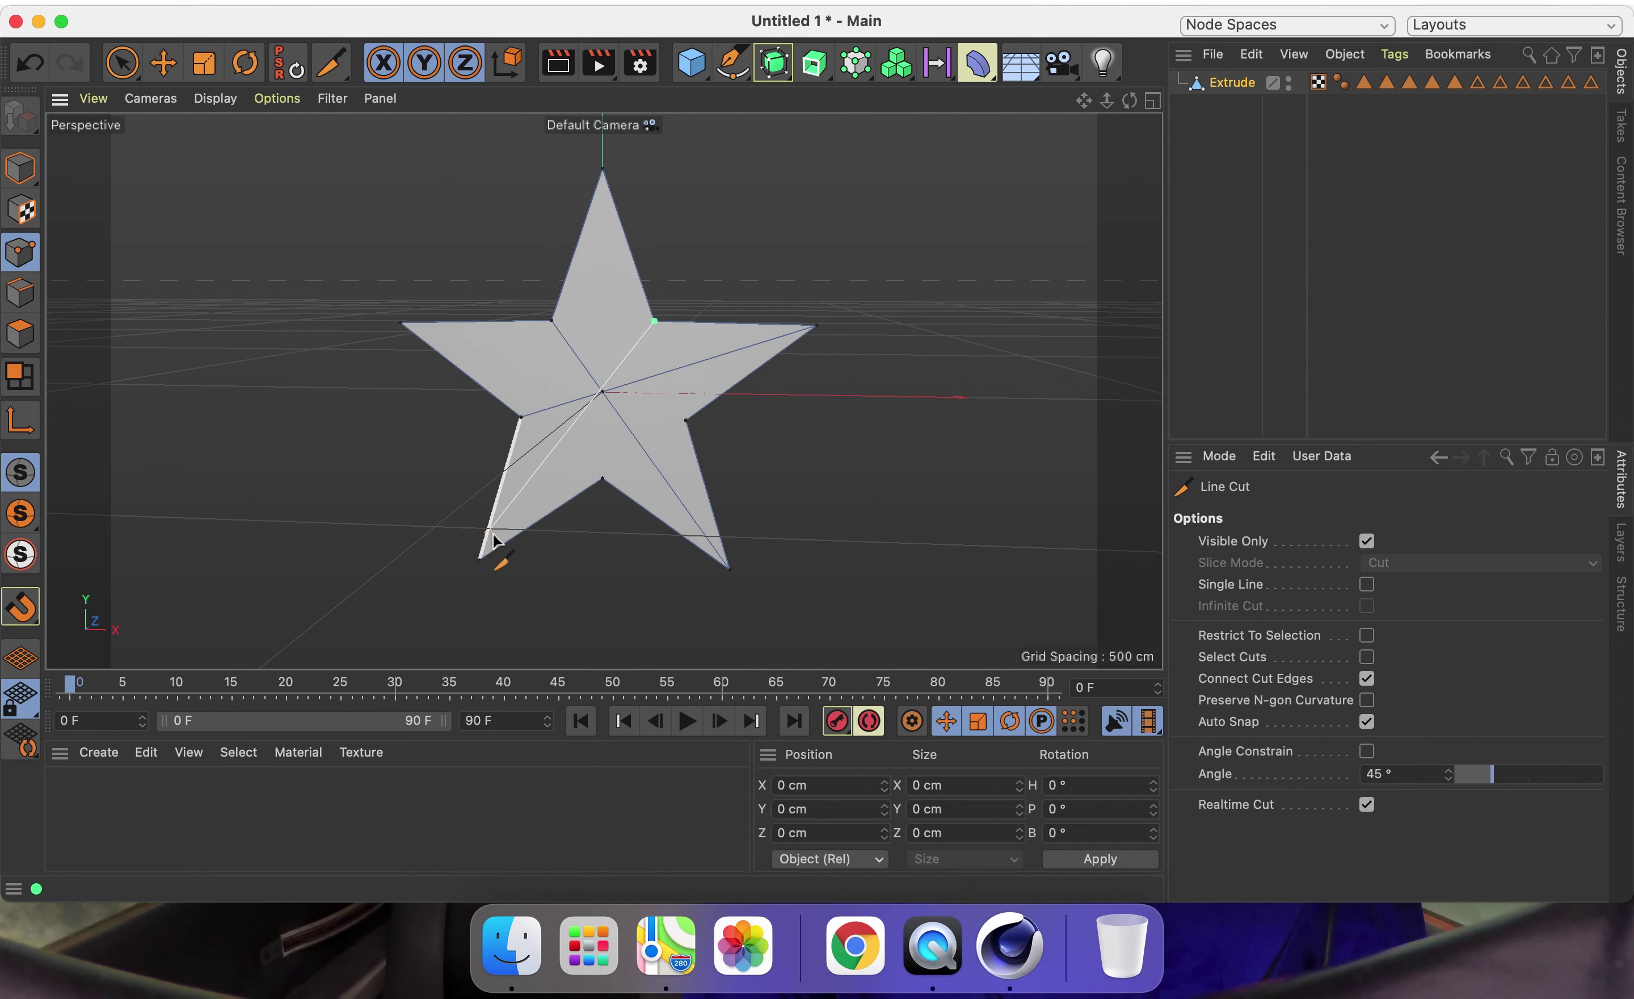
{"action": "left_click", "coordinate": [472, 567]}
{"action": "right_click", "coordinate": [472, 570]}
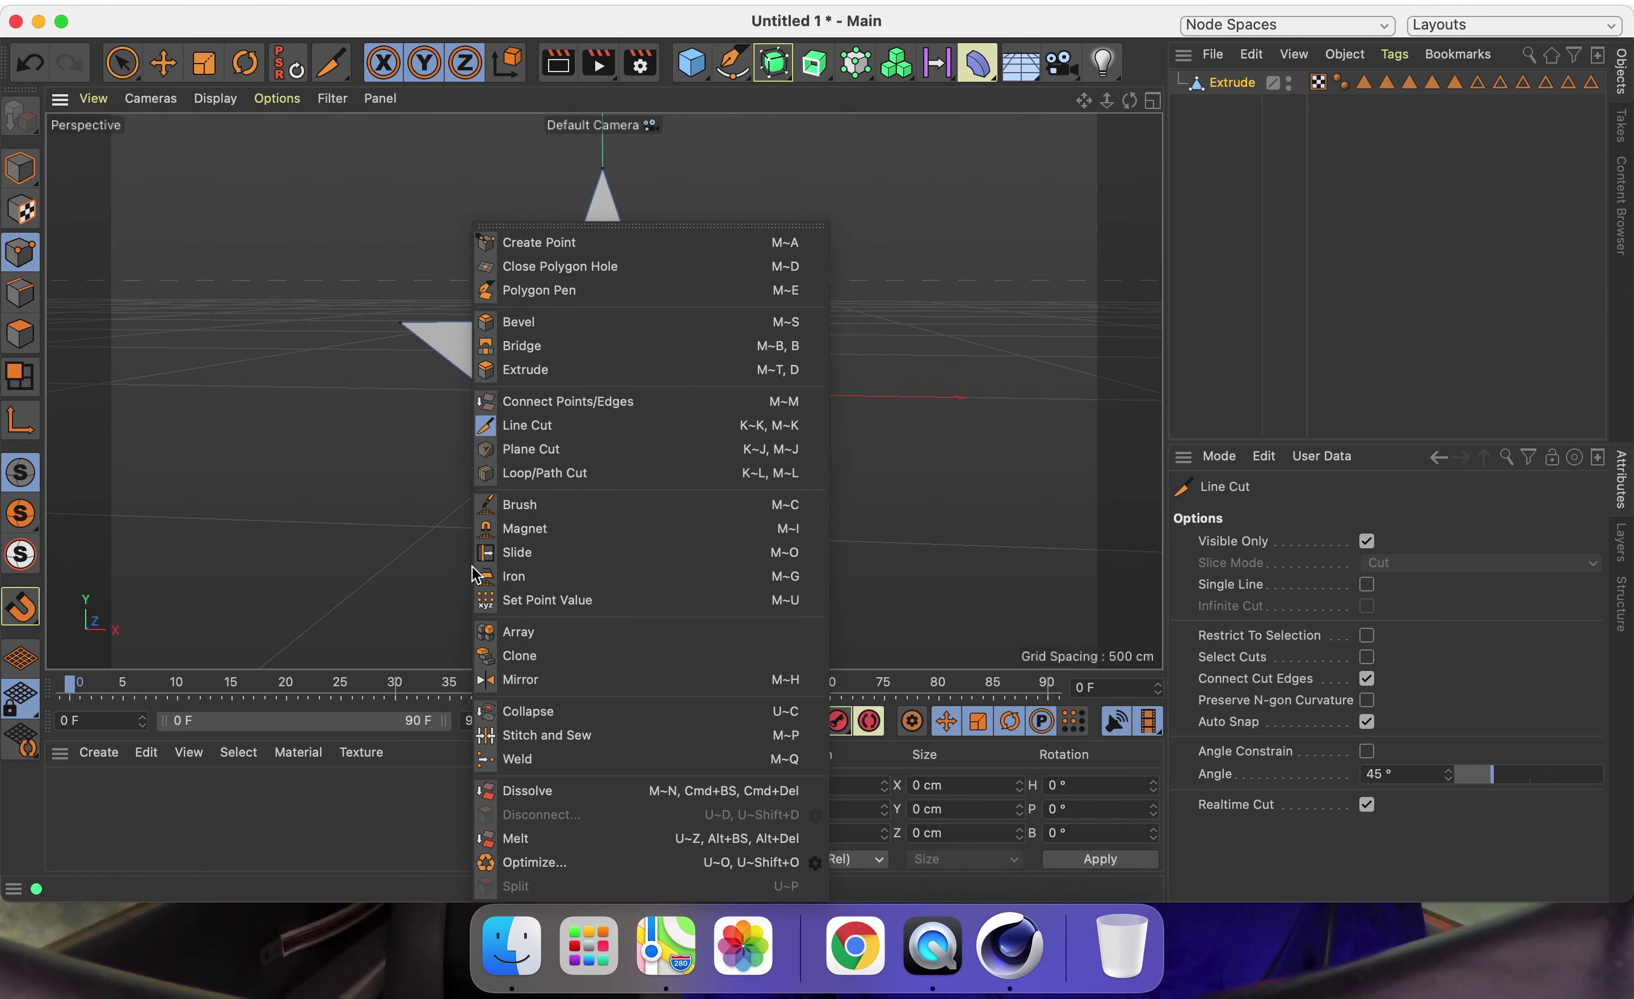
{"action": "left_click", "coordinate": [549, 243]}
{"action": "right_click", "coordinate": [384, 192]}
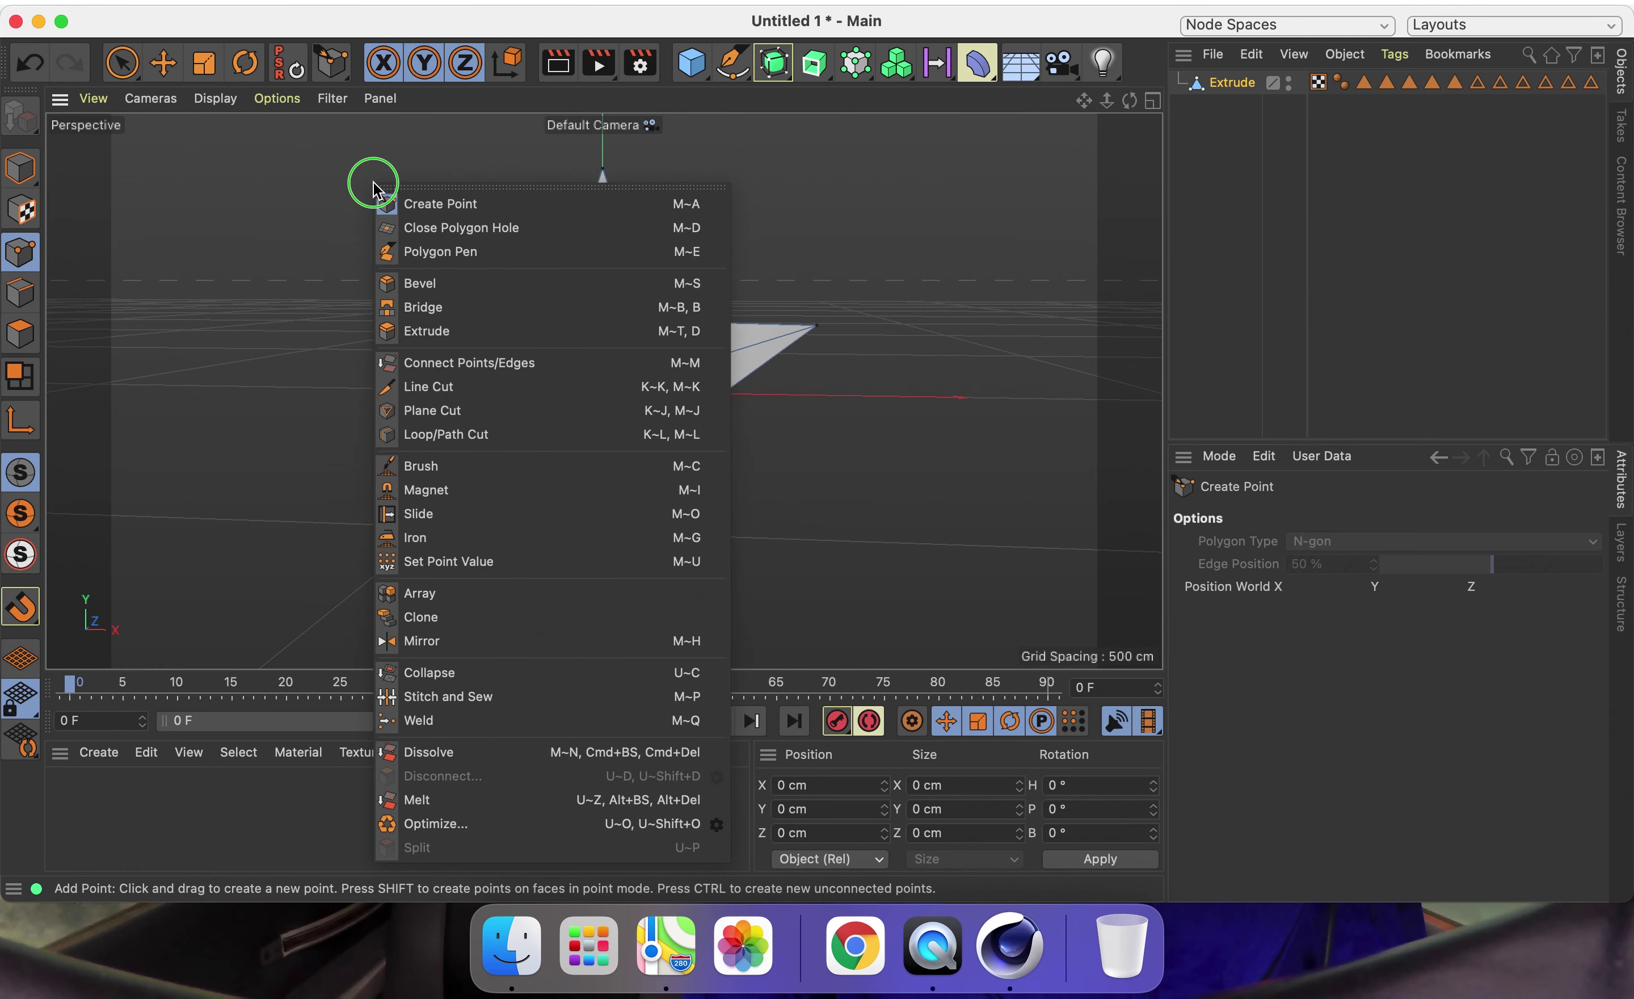
{"action": "left_click", "coordinate": [386, 379]}
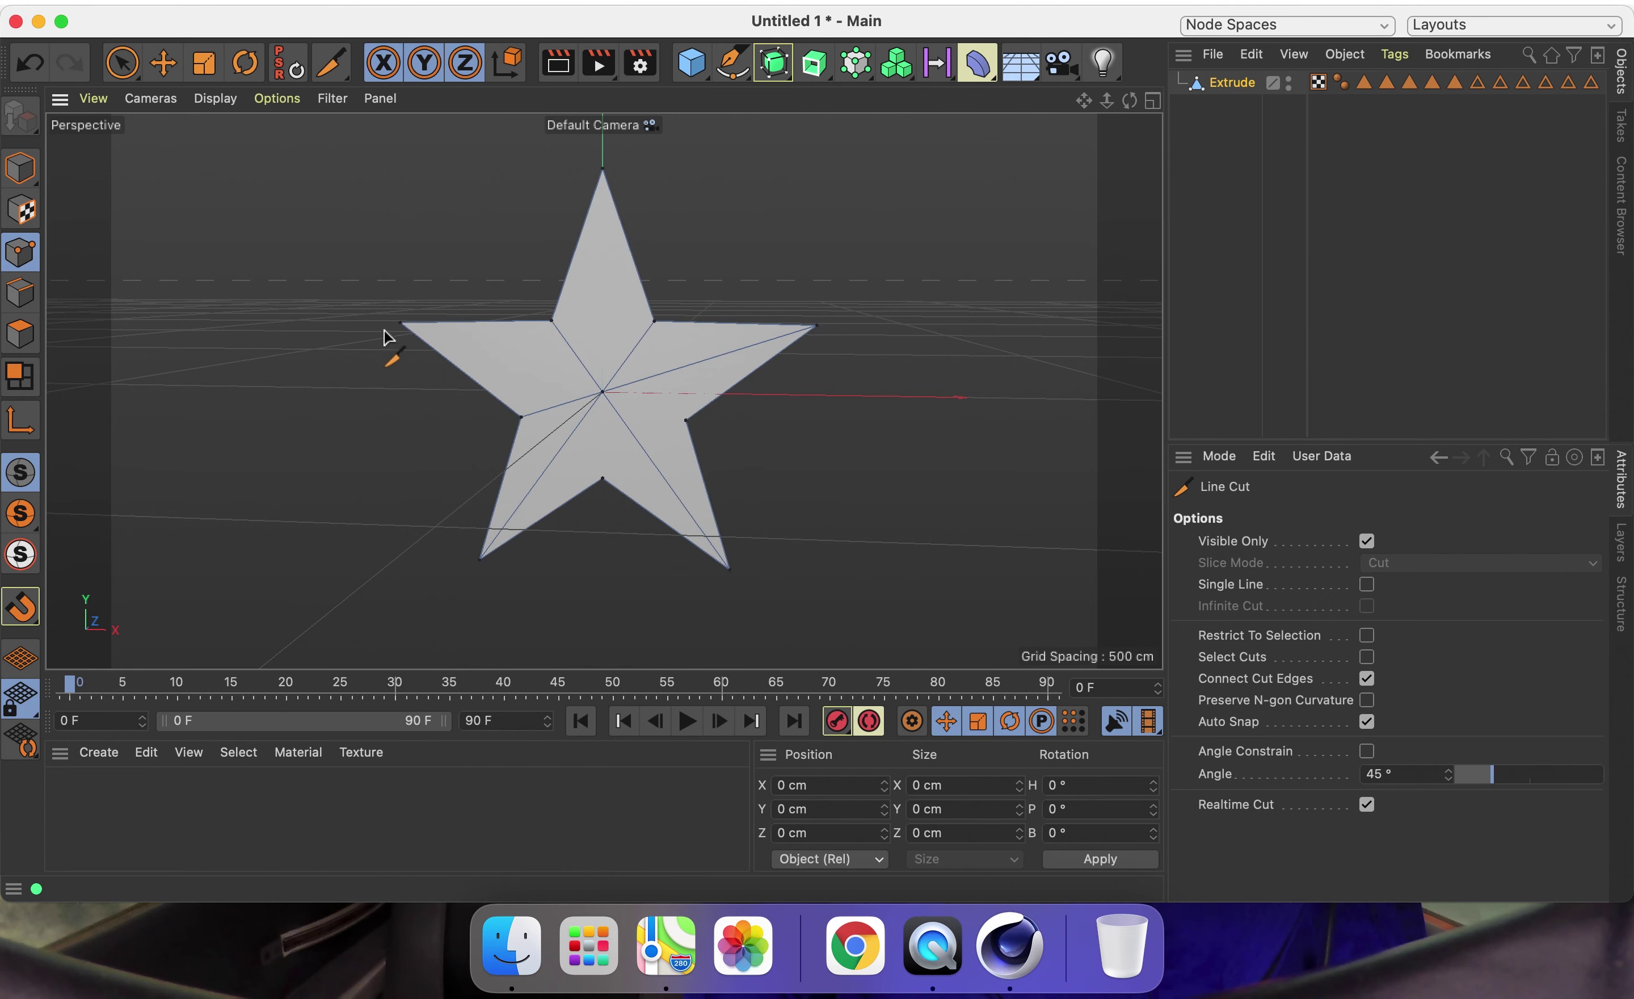
Cut a line from the lower-right inner corner to the star's left tip.
{"action": "left_click", "coordinate": [686, 420]}
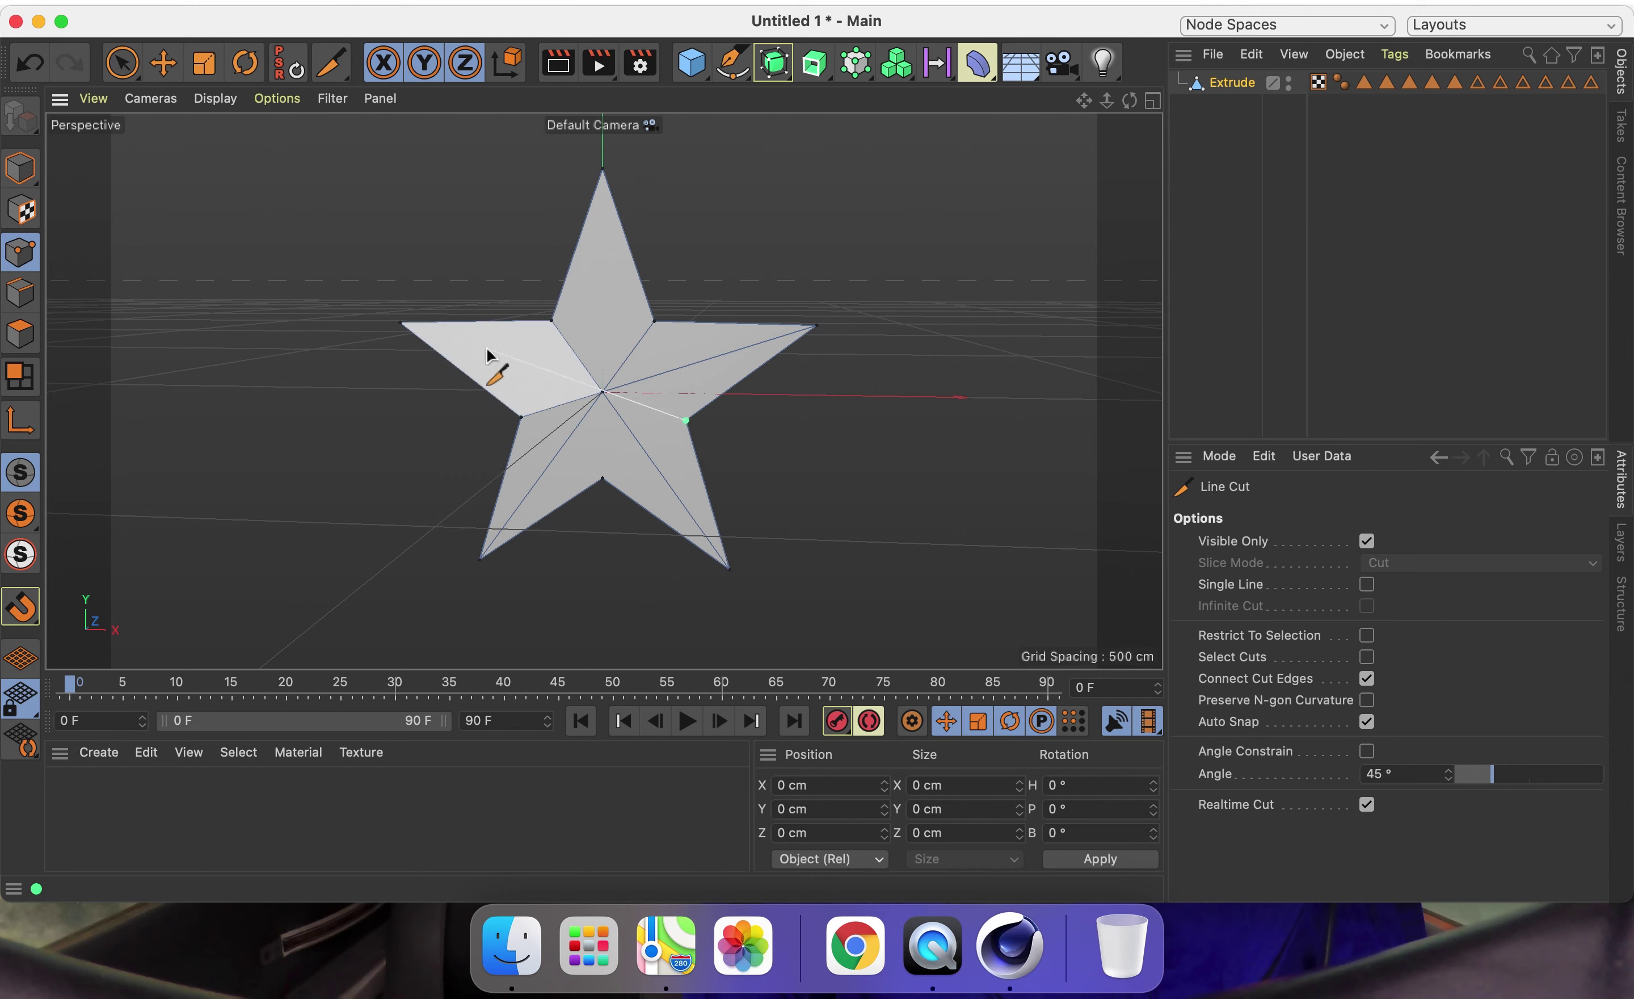
{"action": "left_click", "coordinate": [400, 323]}
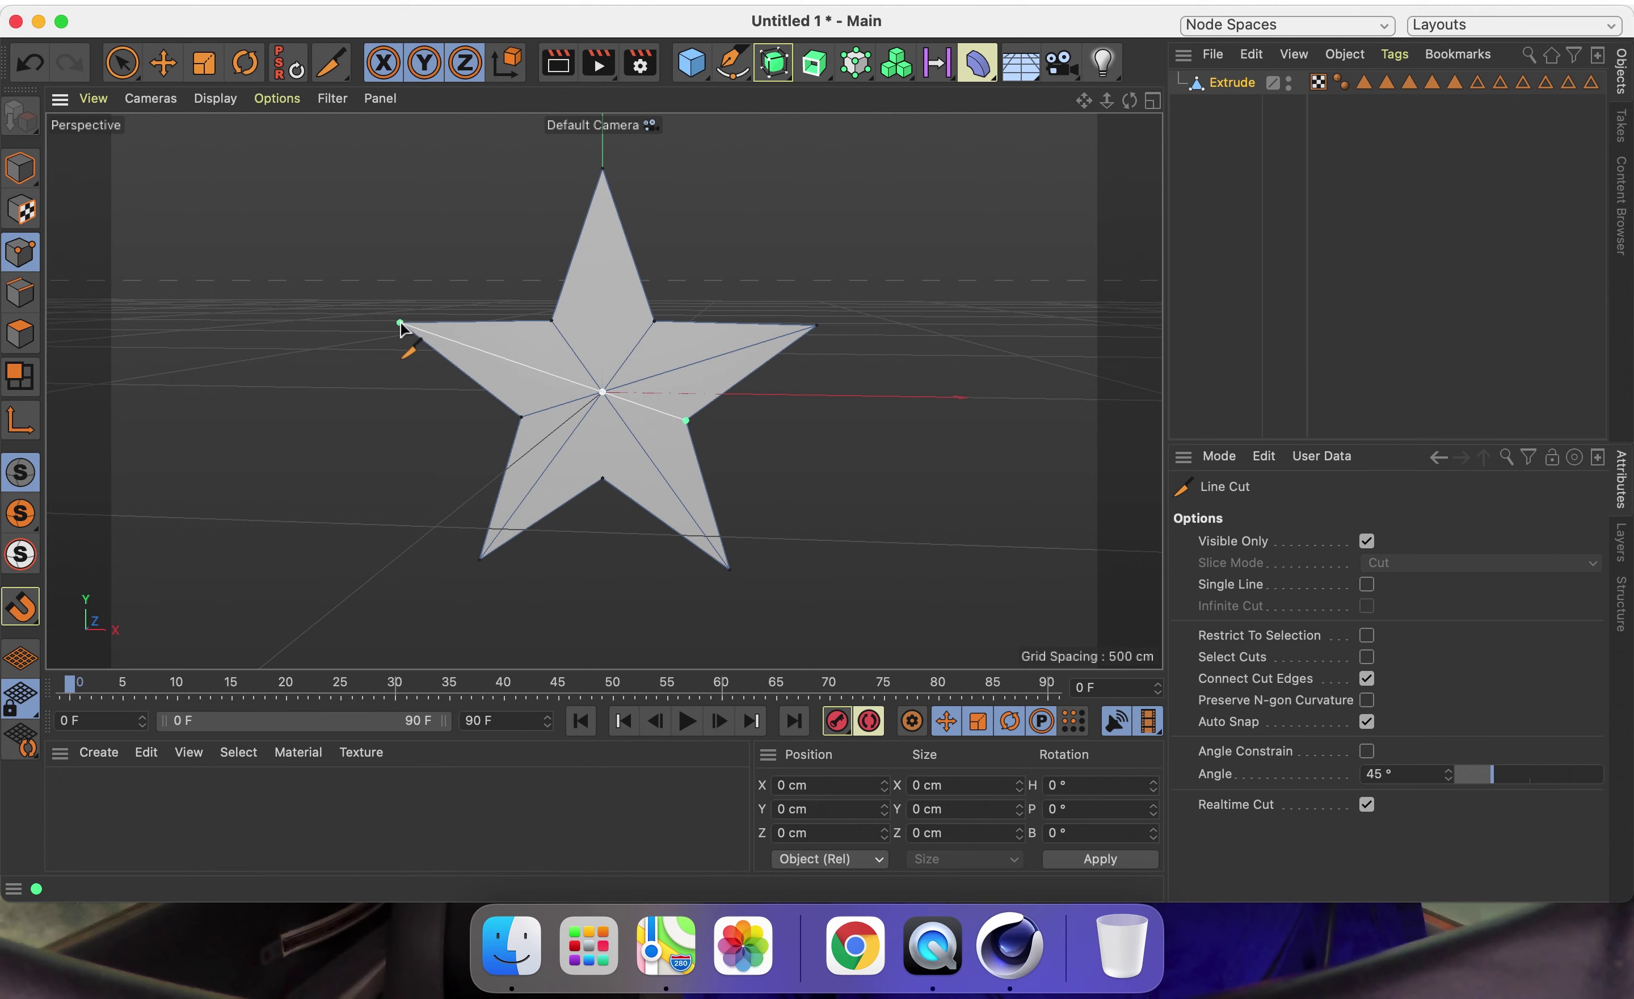
{"action": "right_click", "coordinate": [326, 283]}
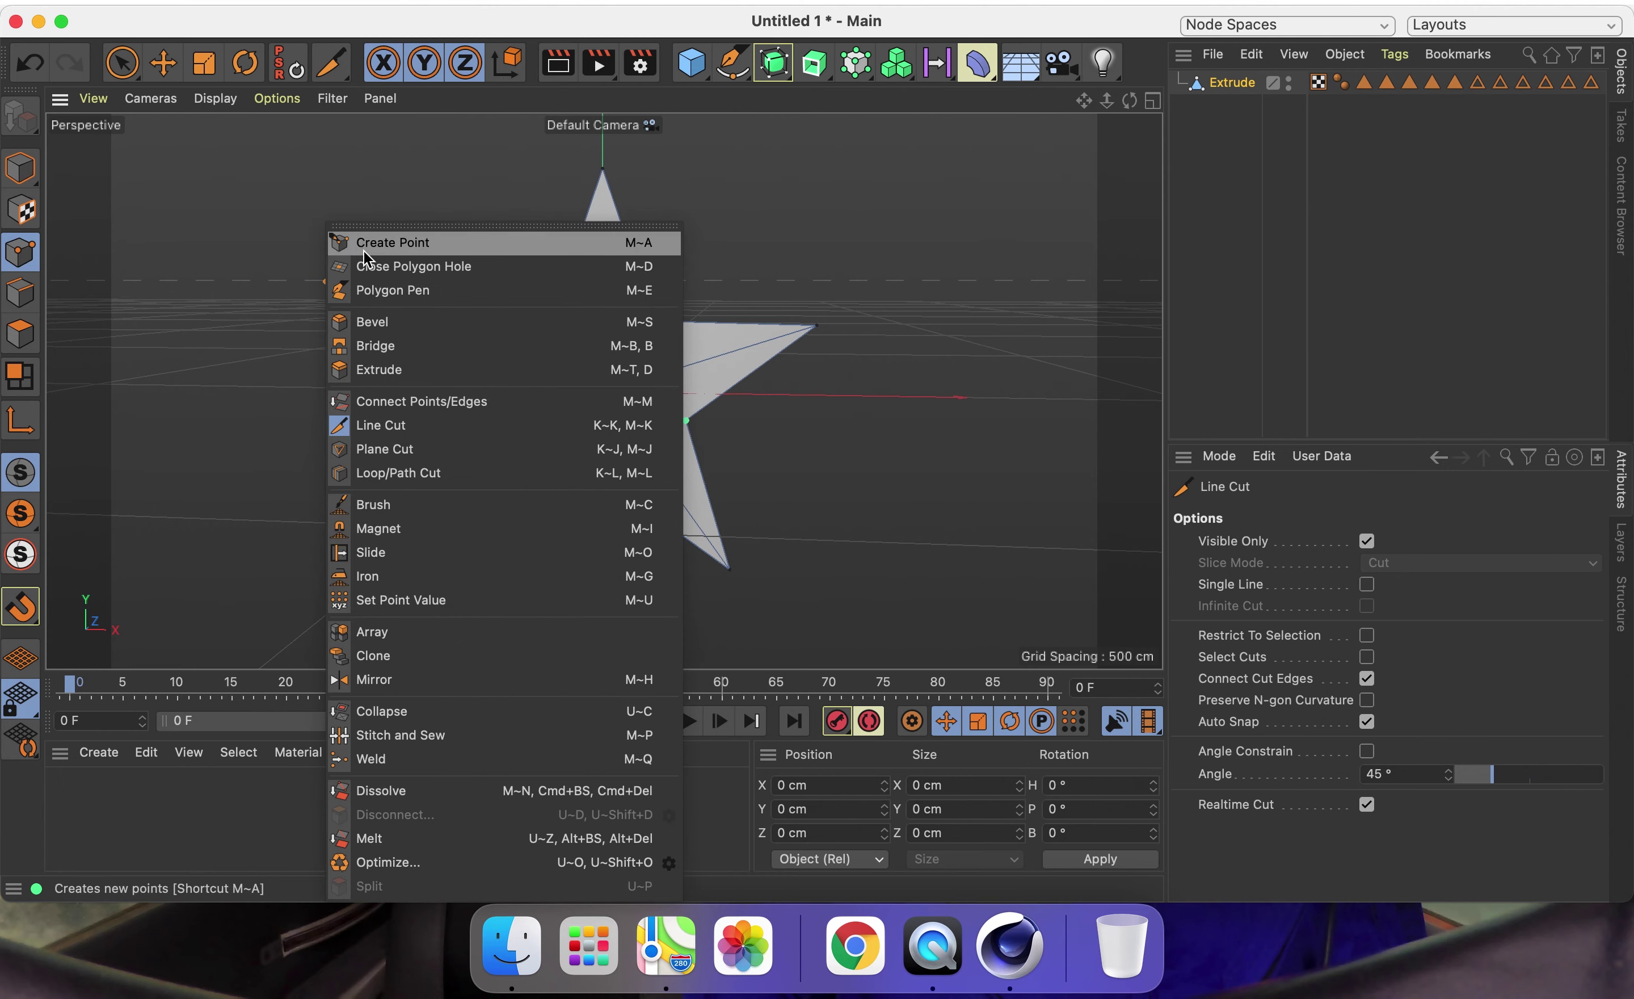
{"action": "left_click", "coordinate": [364, 248]}
{"action": "right_click", "coordinate": [367, 196]}
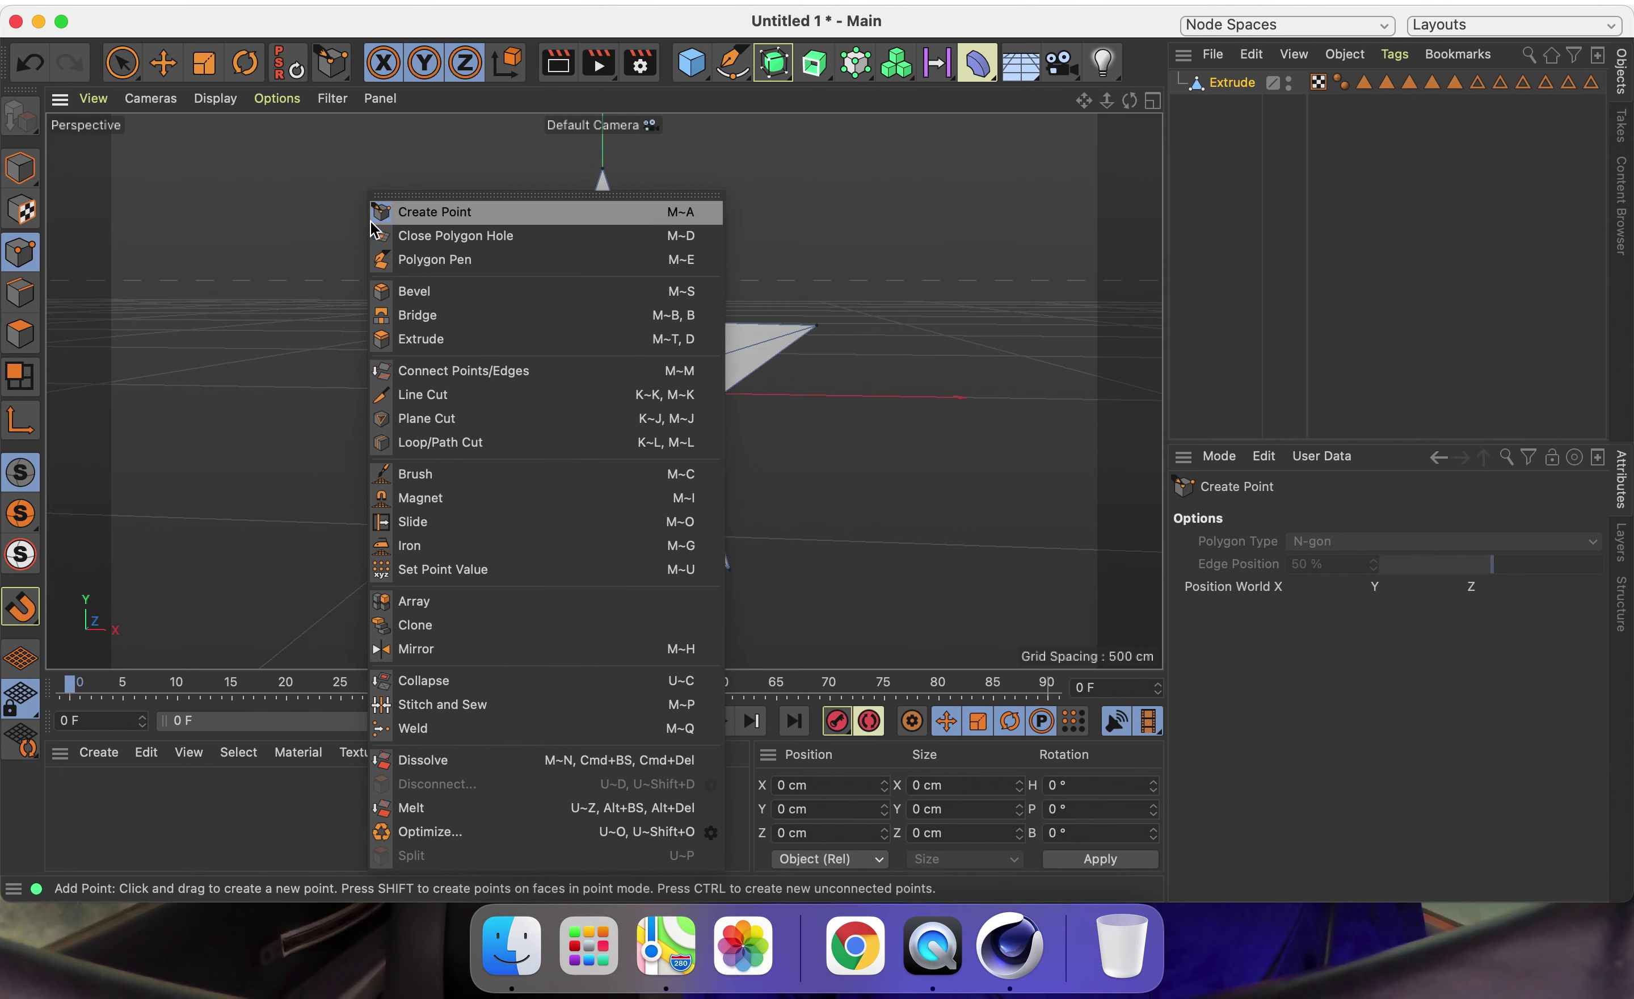
{"action": "left_click", "coordinate": [378, 397]}
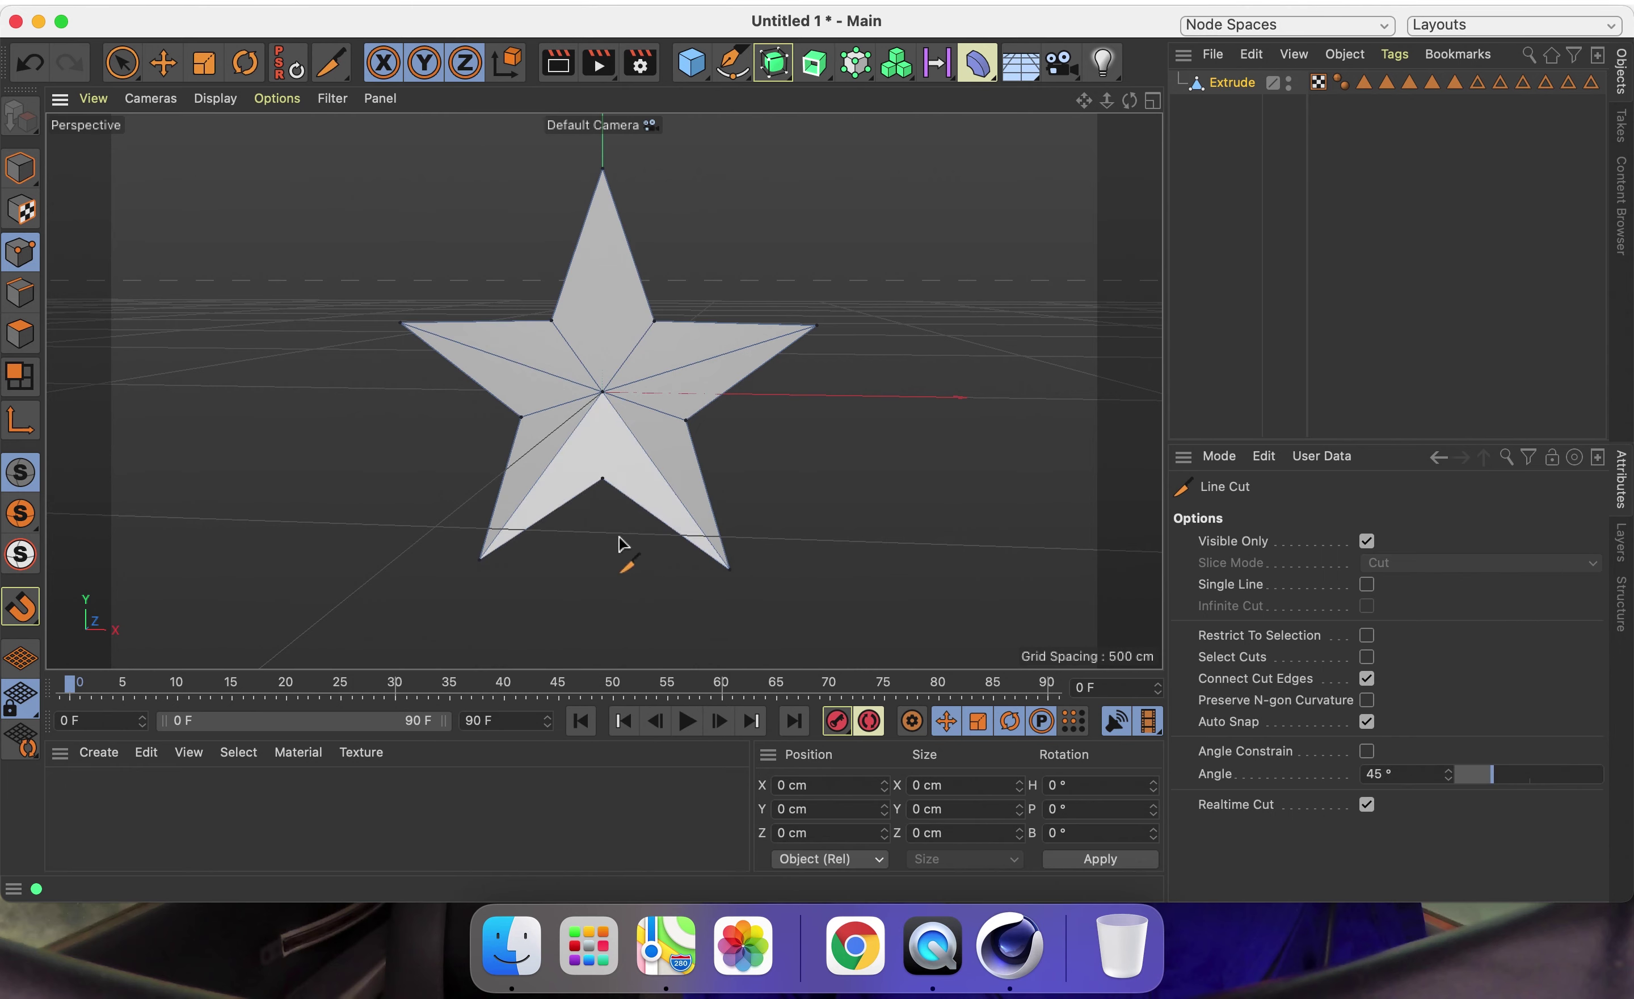
Cut a vertical line from the bottom inner corner to the top tip.
{"action": "left_click", "coordinate": [603, 479]}
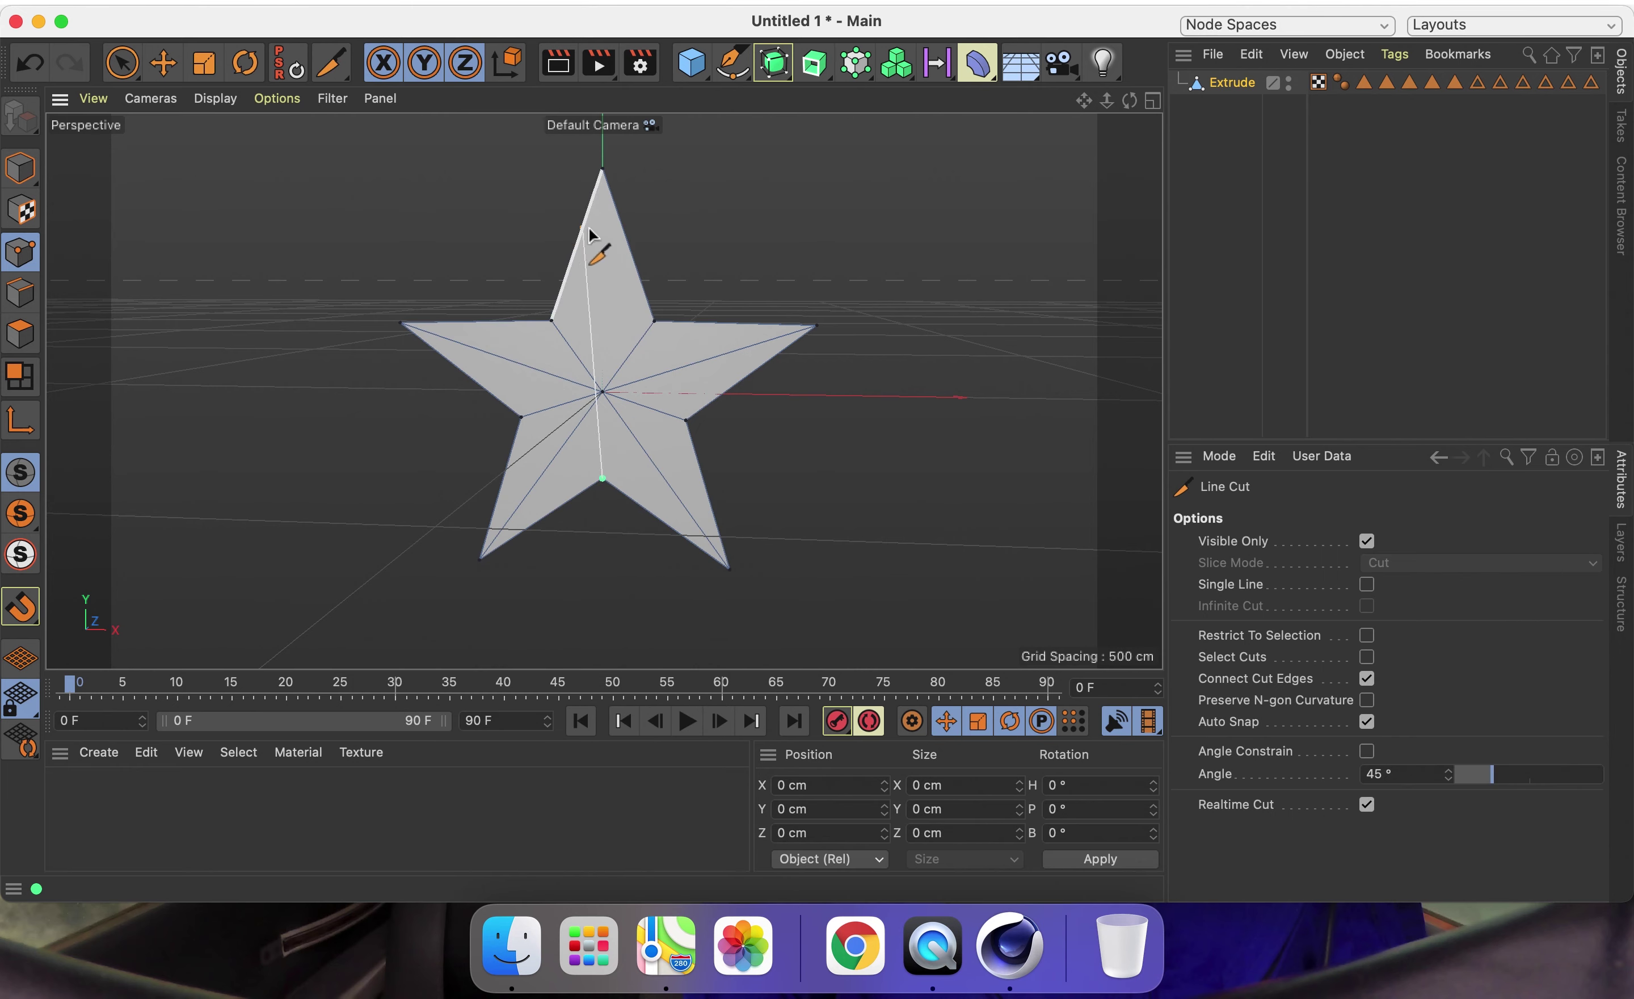
{"action": "left_click", "coordinate": [603, 169]}
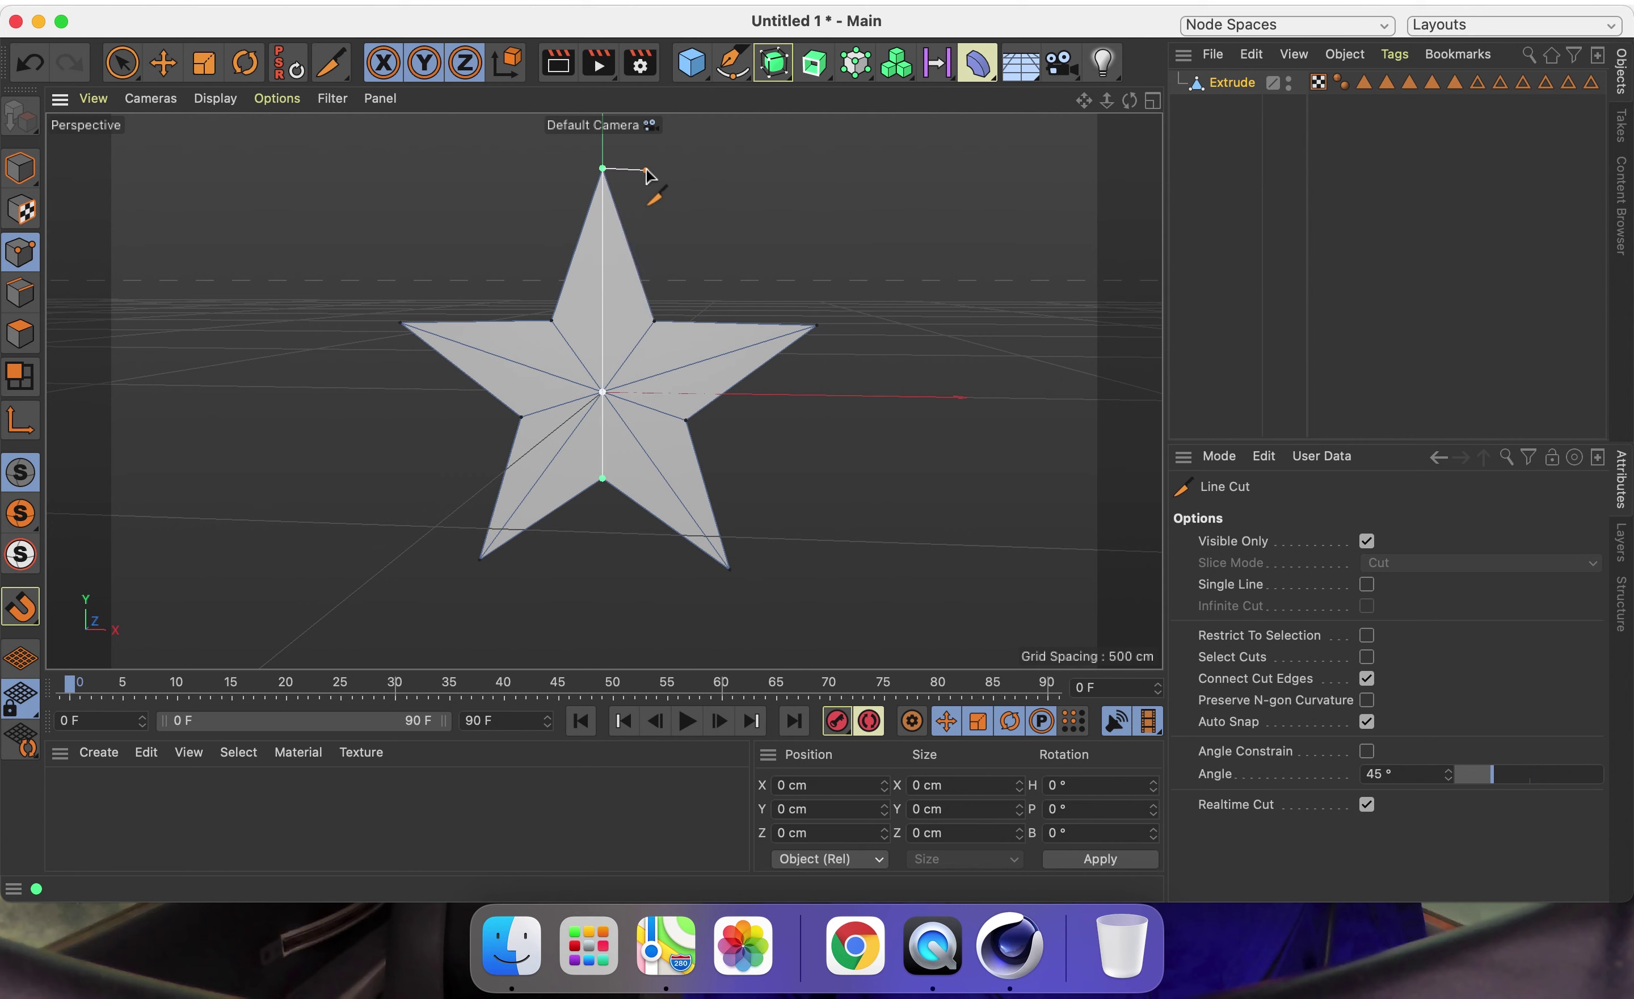
{"action": "right_click", "coordinate": [649, 170]}
{"action": "left_click", "coordinate": [677, 191]}
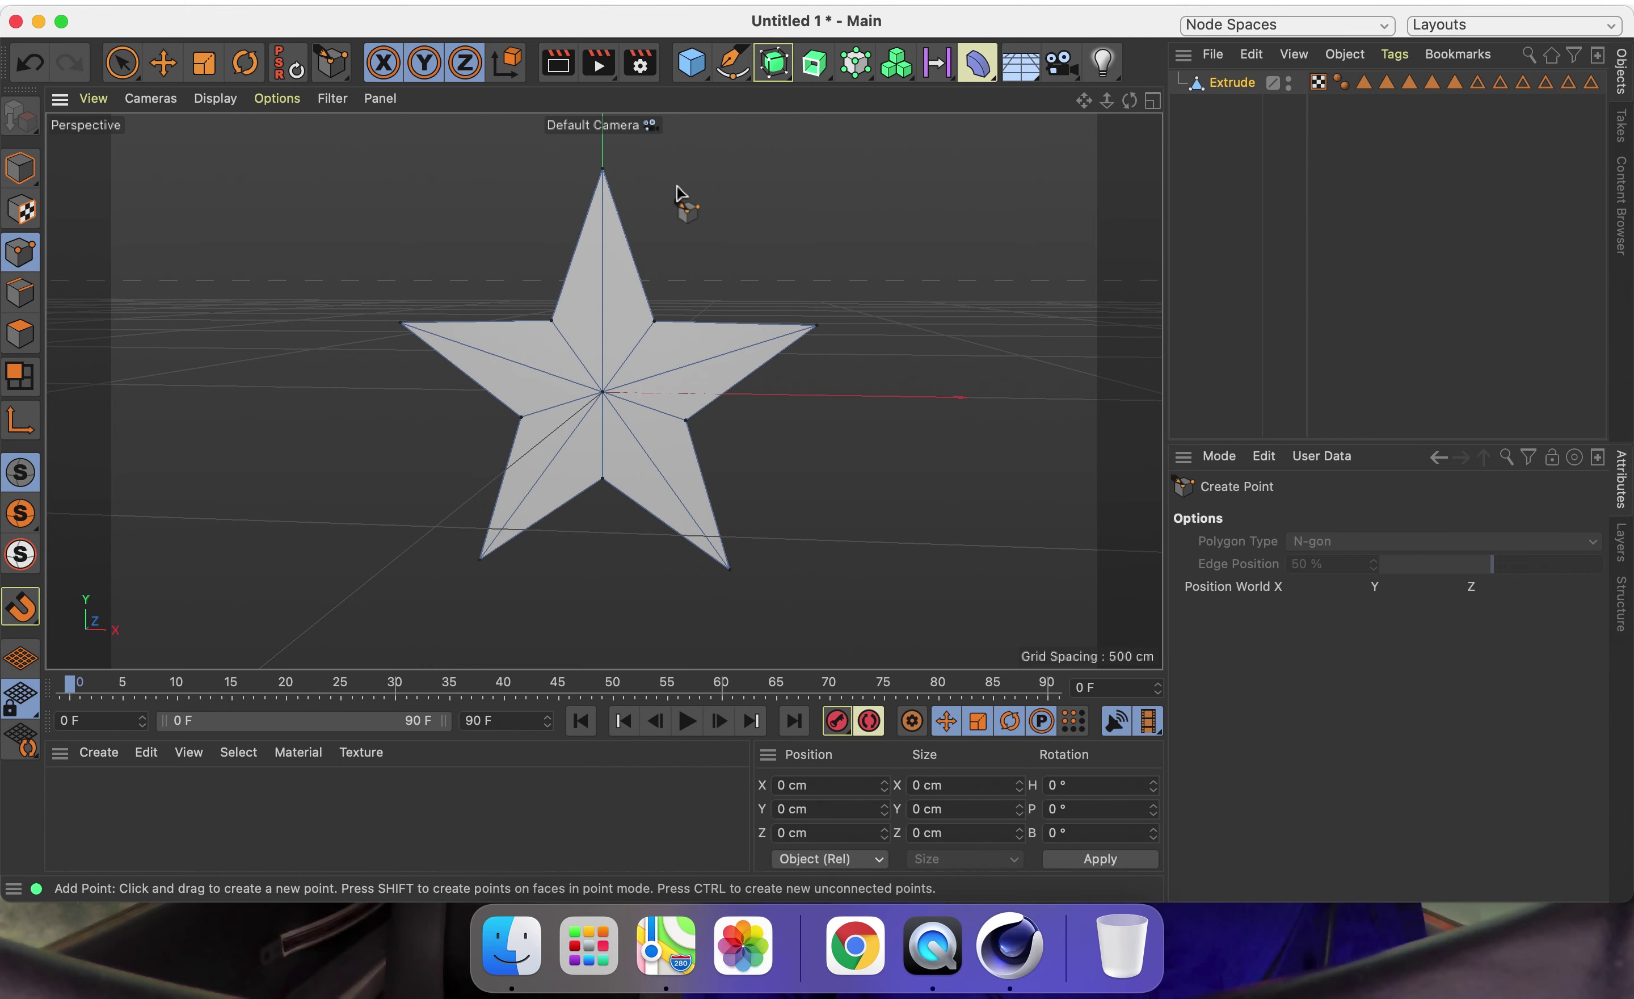
{"action": "right_click", "coordinate": [715, 172]}
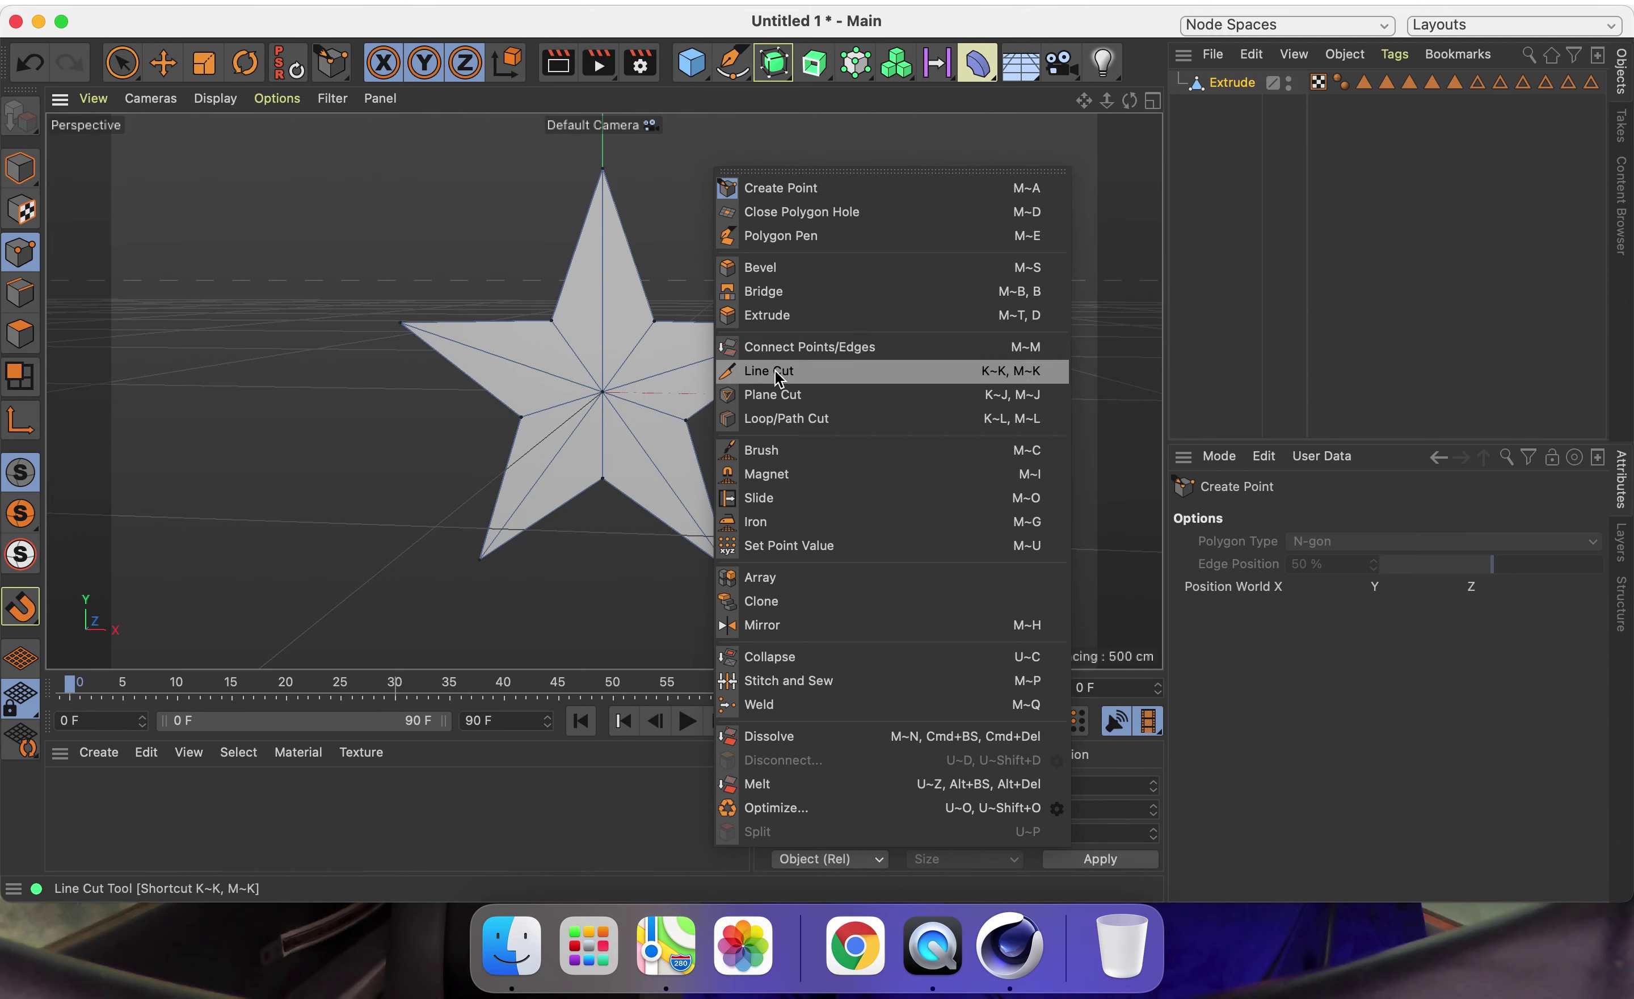
{"action": "left_click", "coordinate": [772, 371]}
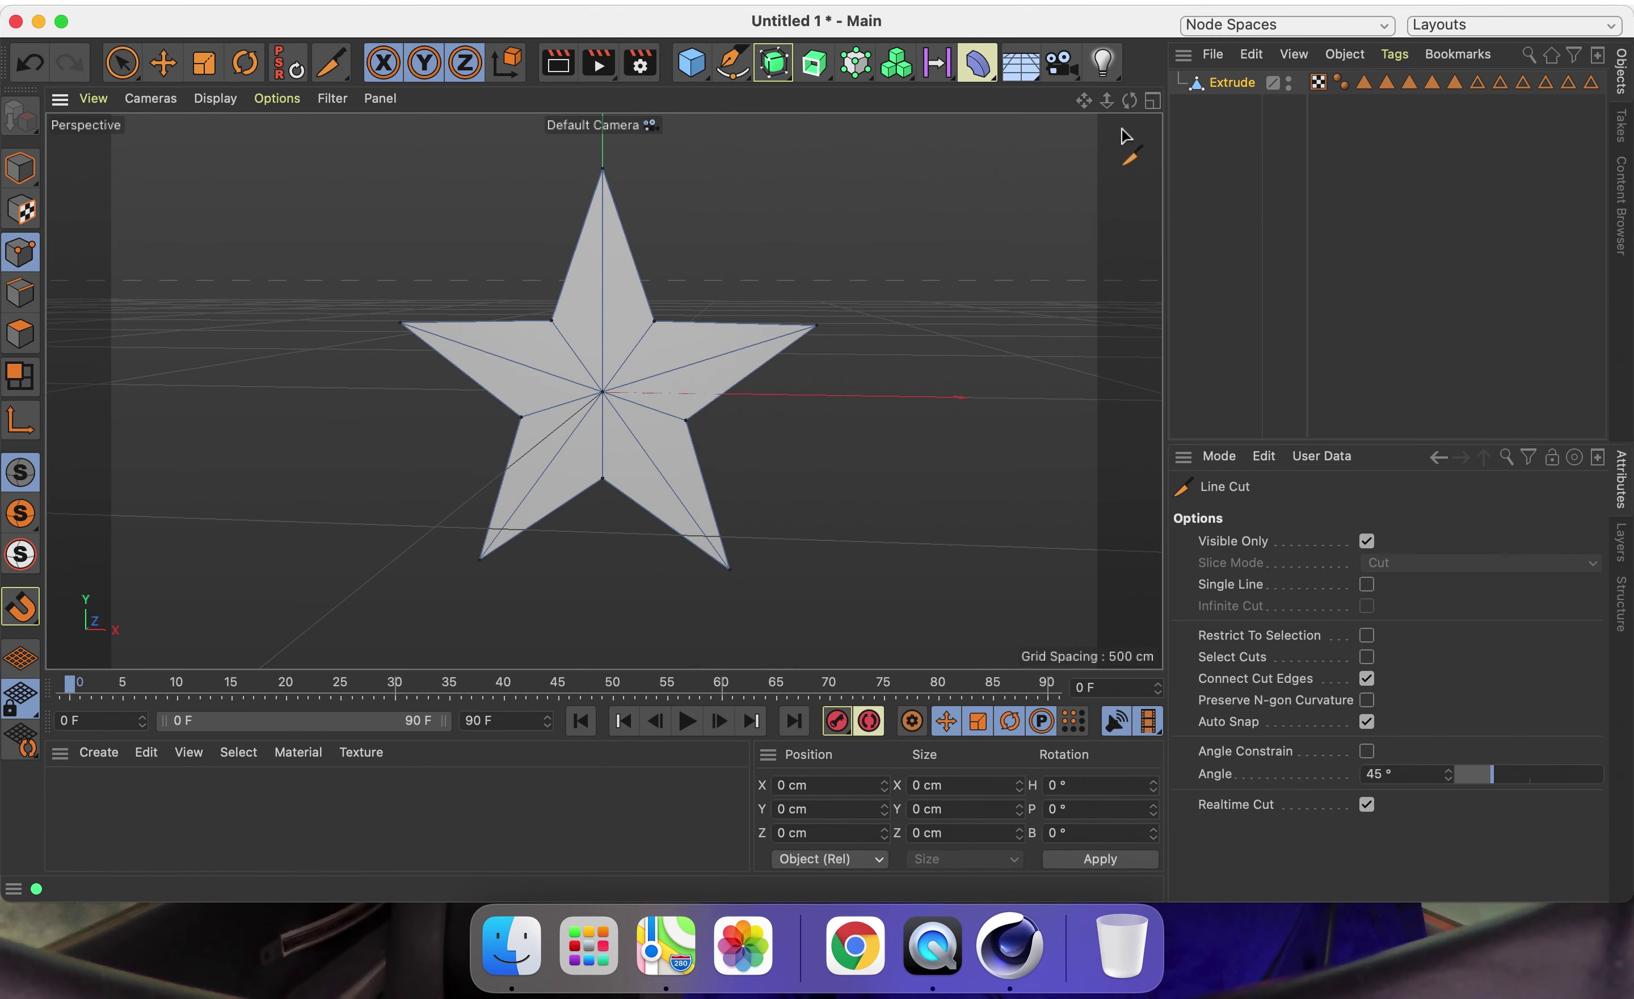
Select the star's centre point and drag it about -55 cm along Z.
{"action": "left_click_drag", "start_coordinate": [1130, 100], "coordinate": [1129, 99]}
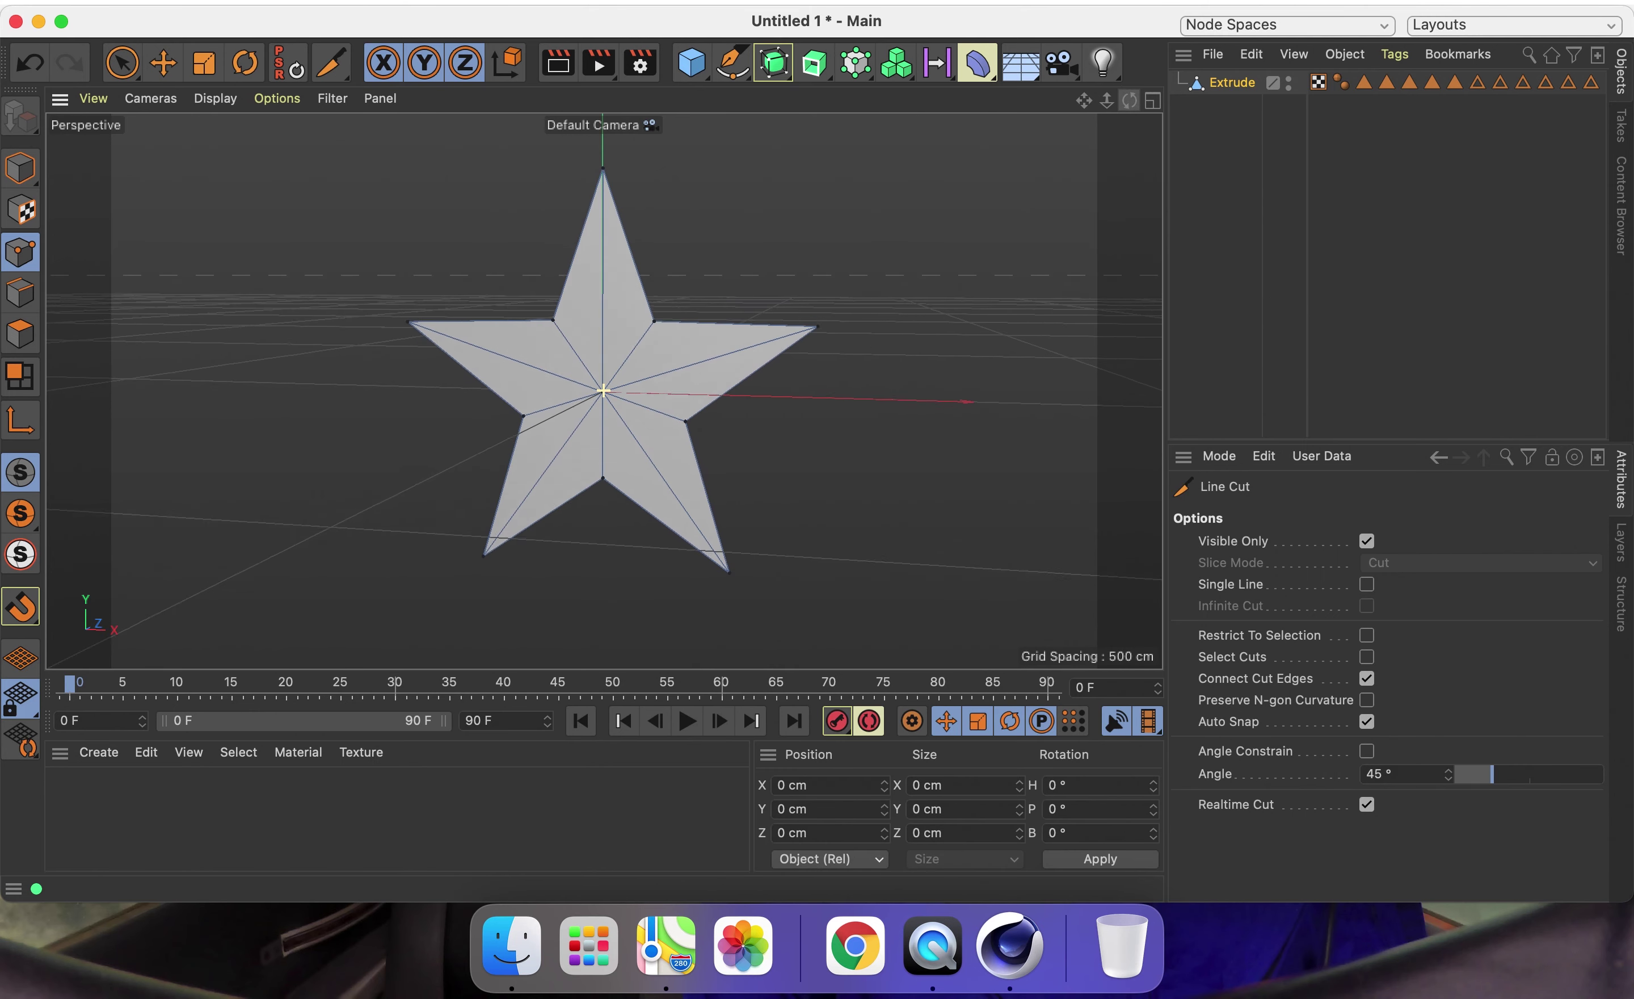
{"action": "left_click", "coordinate": [162, 62]}
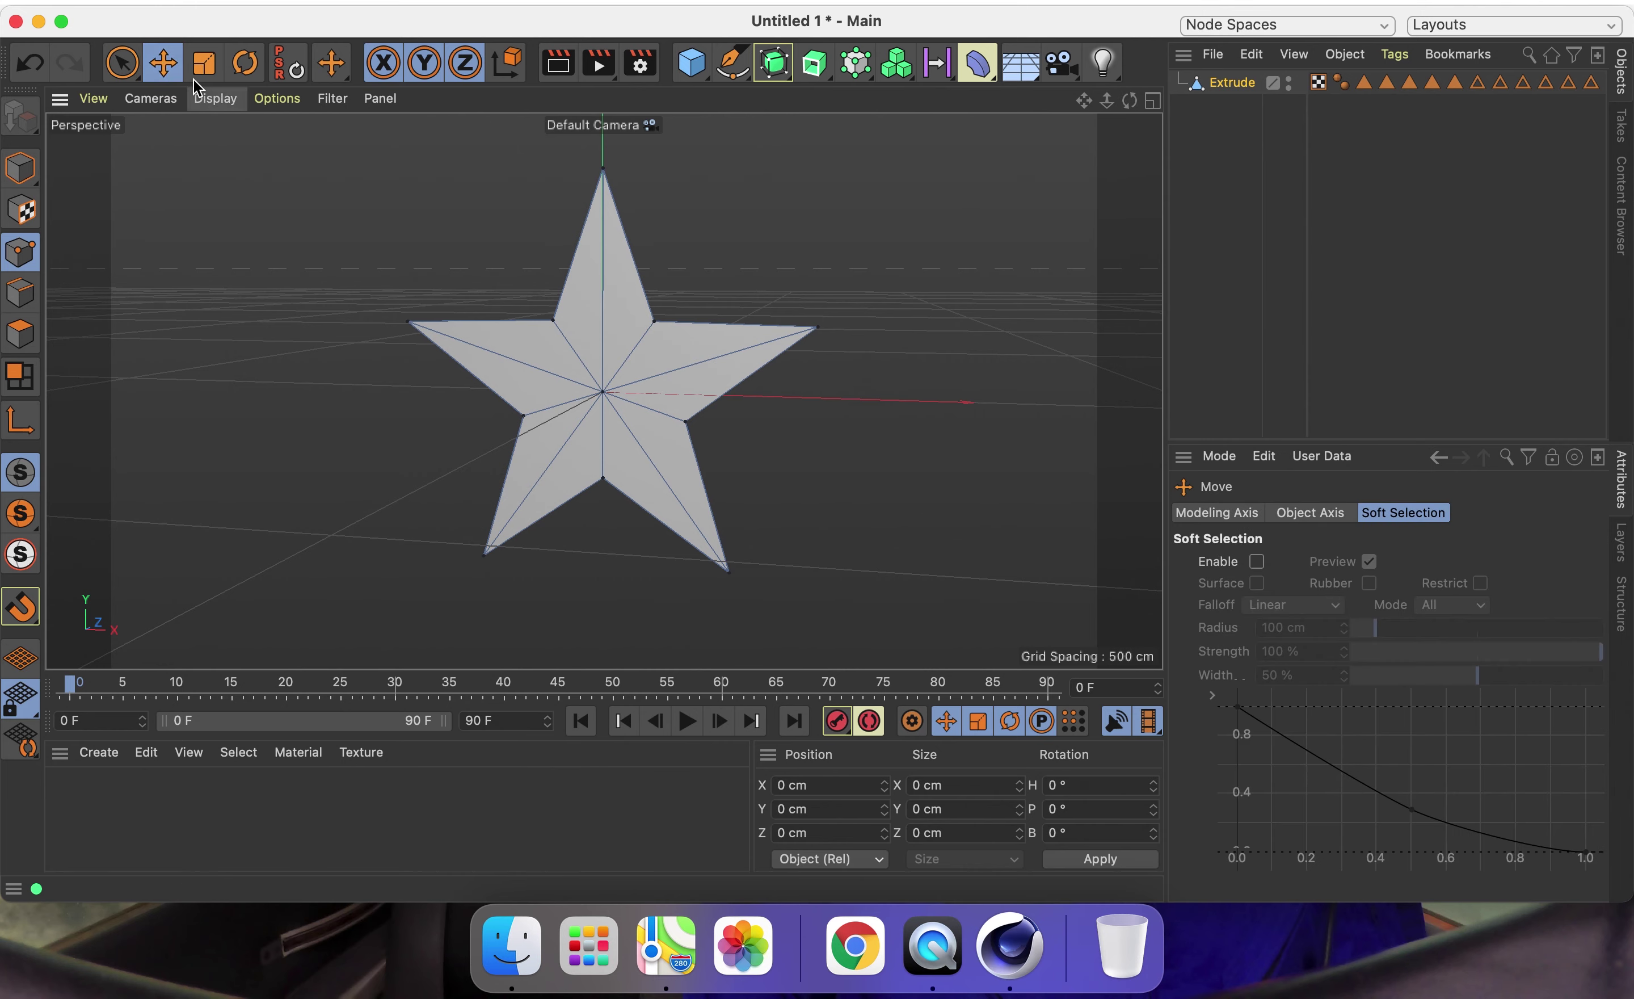
{"action": "left_click", "coordinate": [604, 392]}
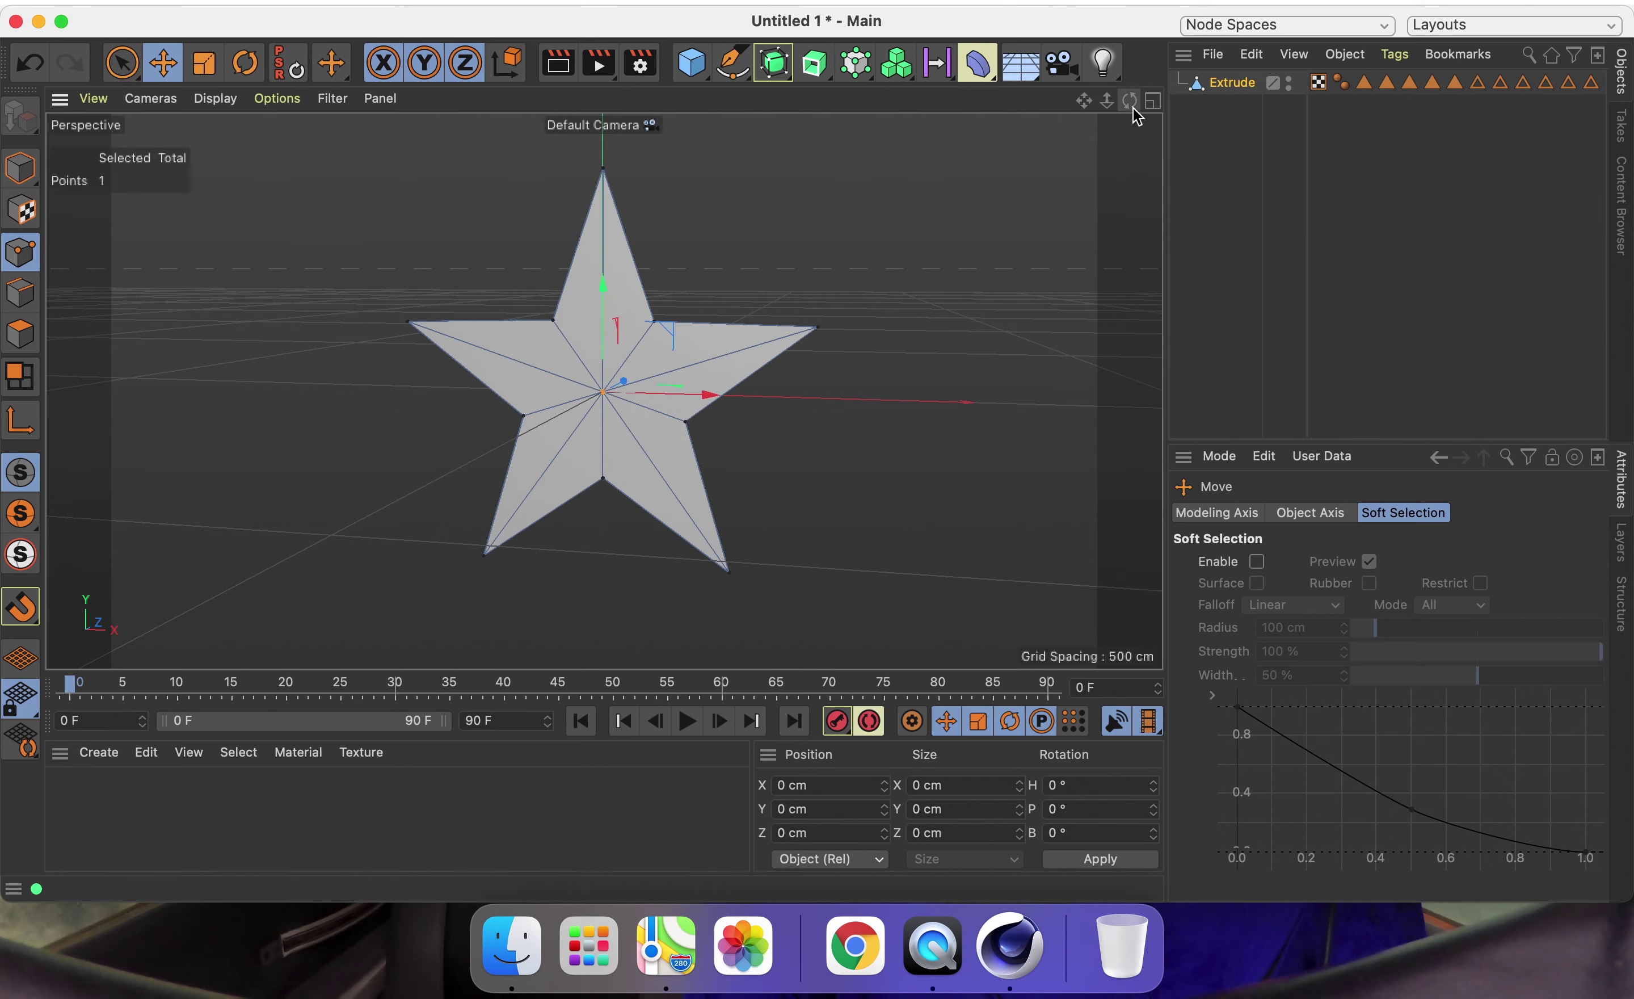
{"action": "left_click_drag", "start_coordinate": [1130, 100], "coordinate": [796, 352]}
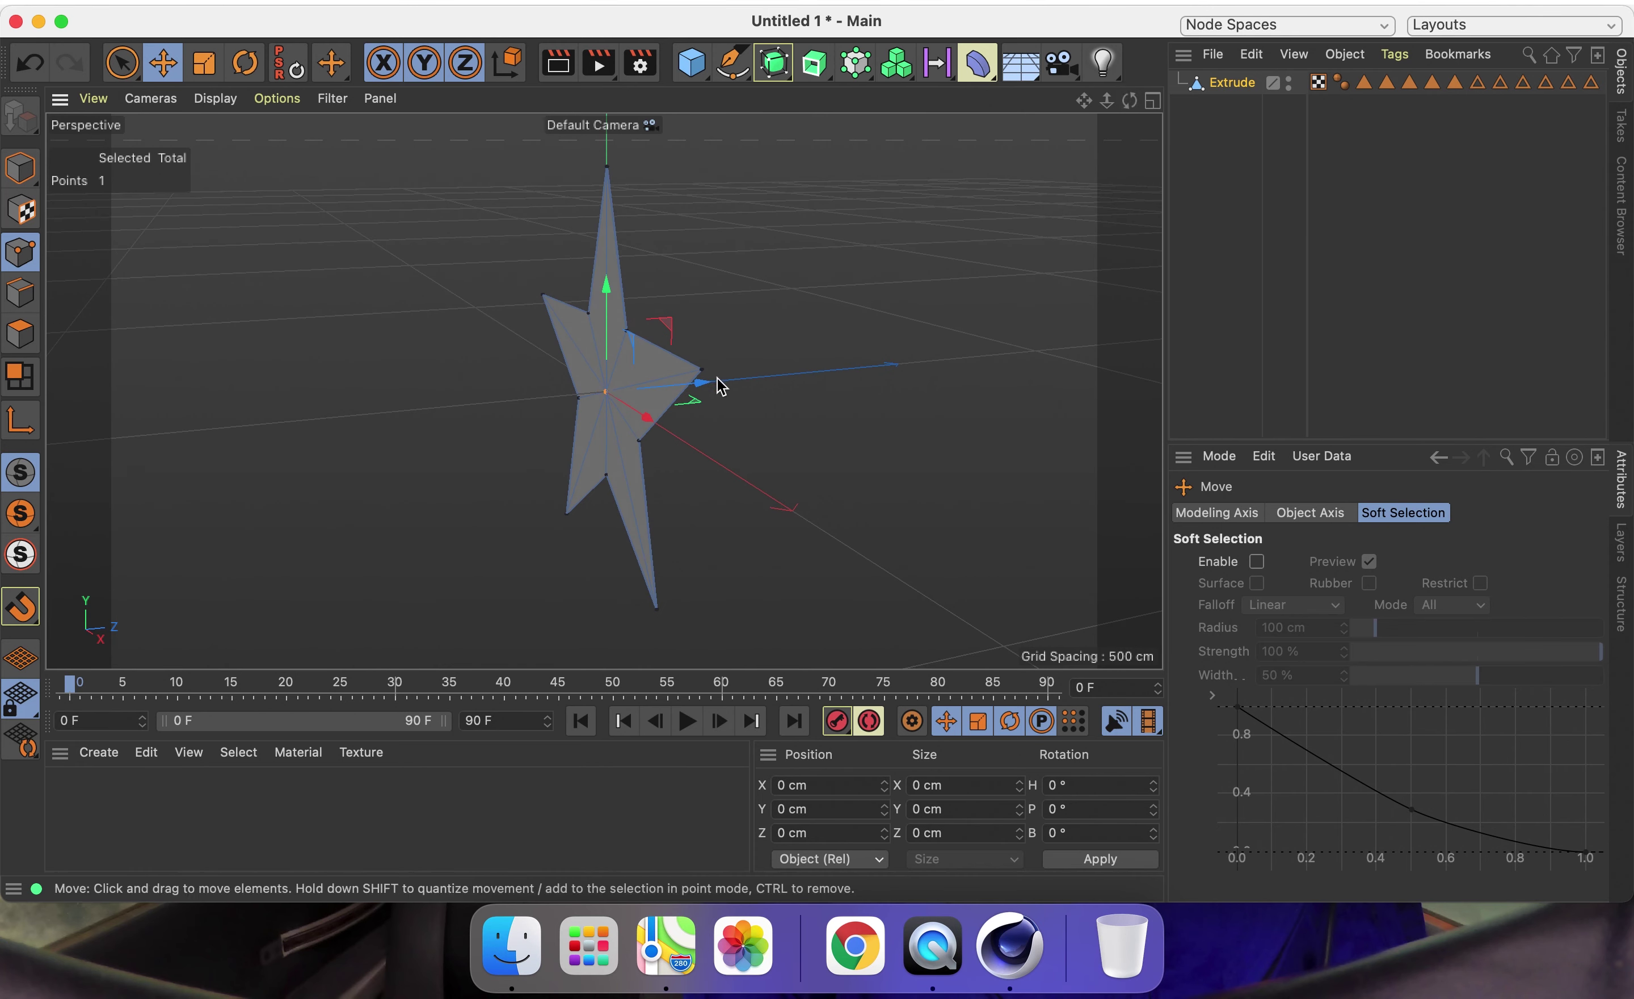
{"action": "left_click_drag", "start_coordinate": [704, 387], "coordinate": [668, 394]}
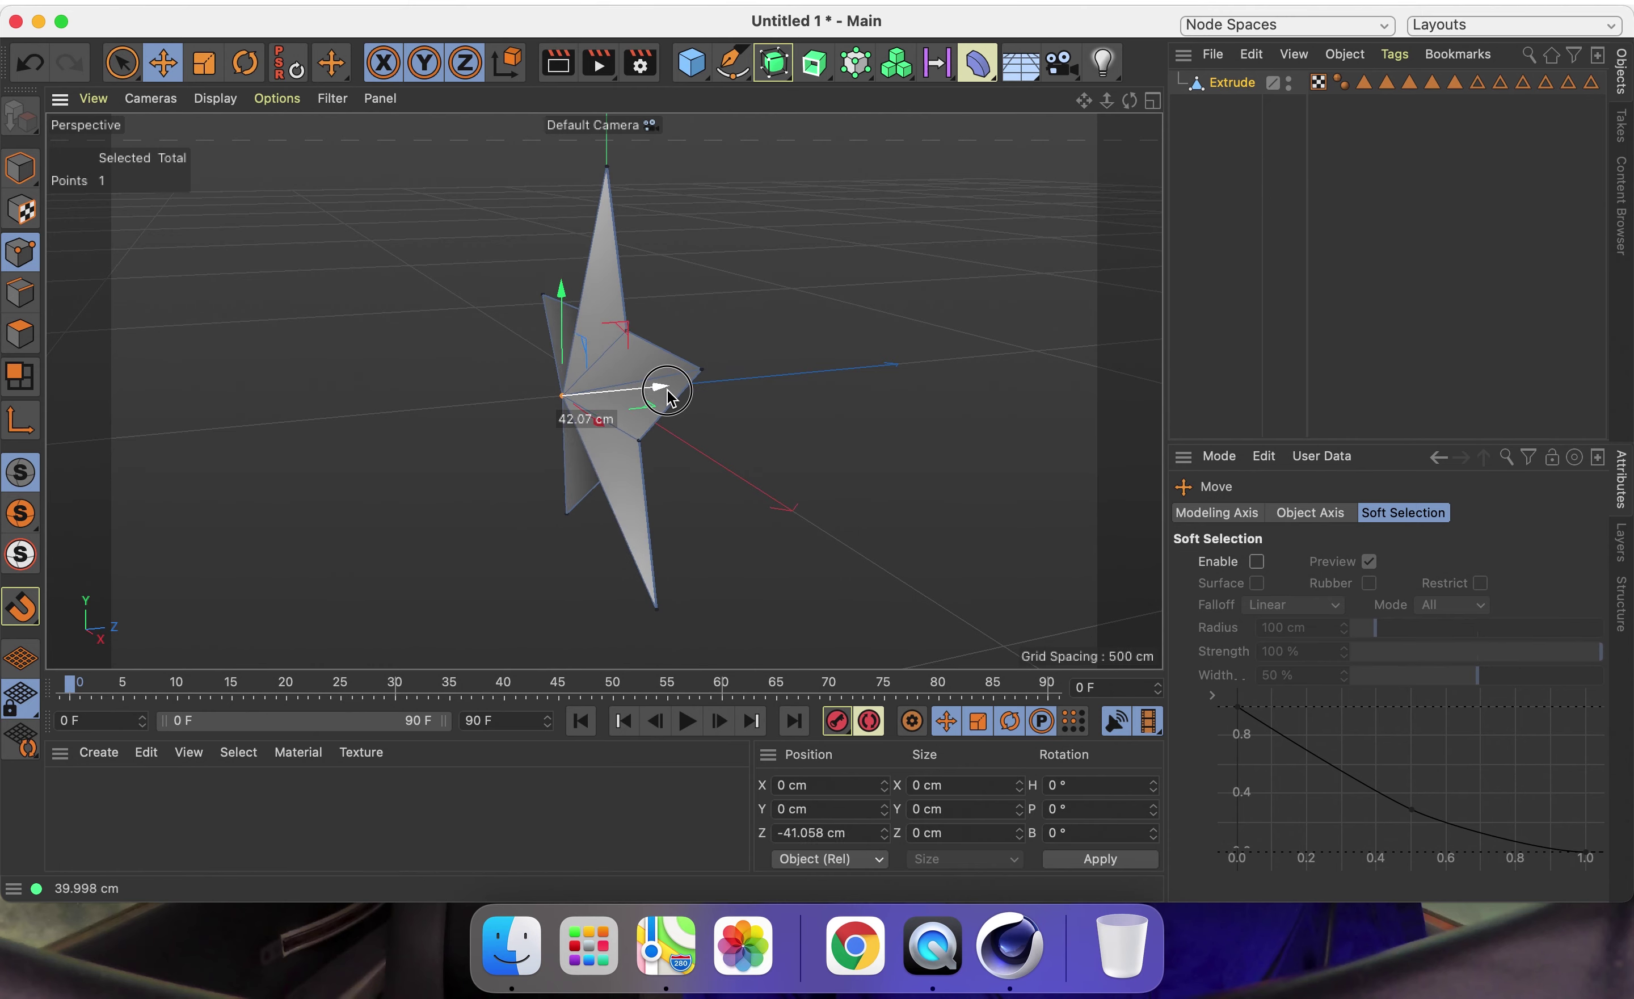
{"action": "left_click_drag", "start_coordinate": [667, 394], "coordinate": [659, 400]}
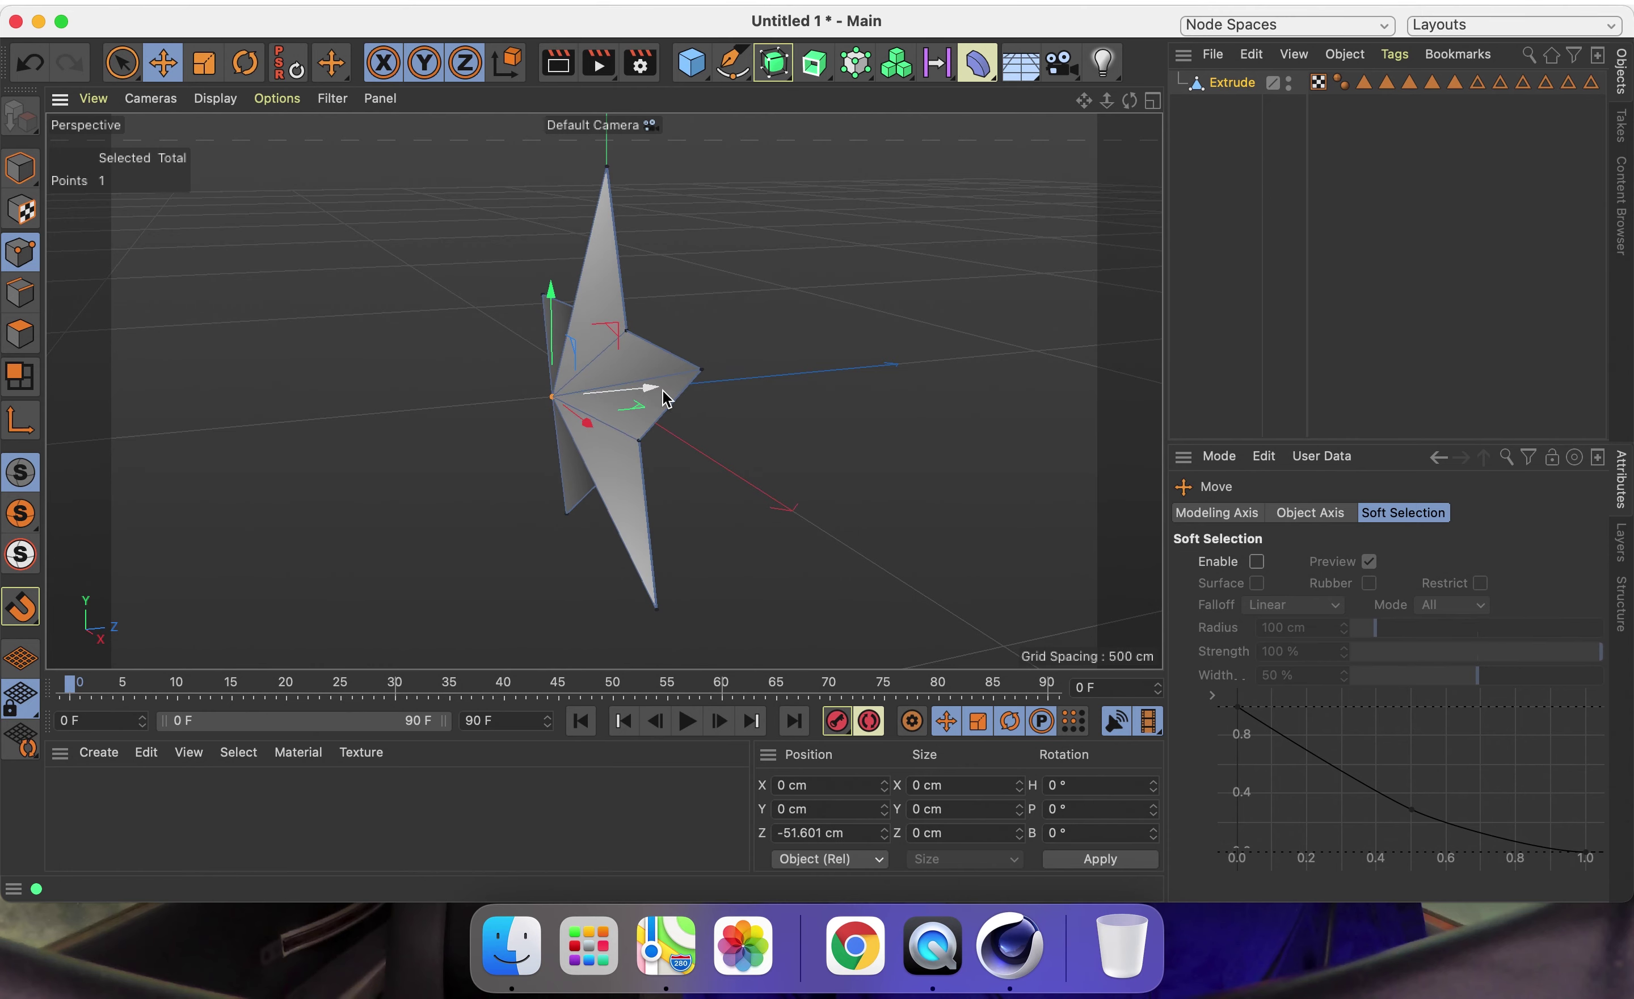
Check the raised star from front and side views, then deselect and return to Model mode.
{"action": "left_click", "coordinate": [1130, 100]}
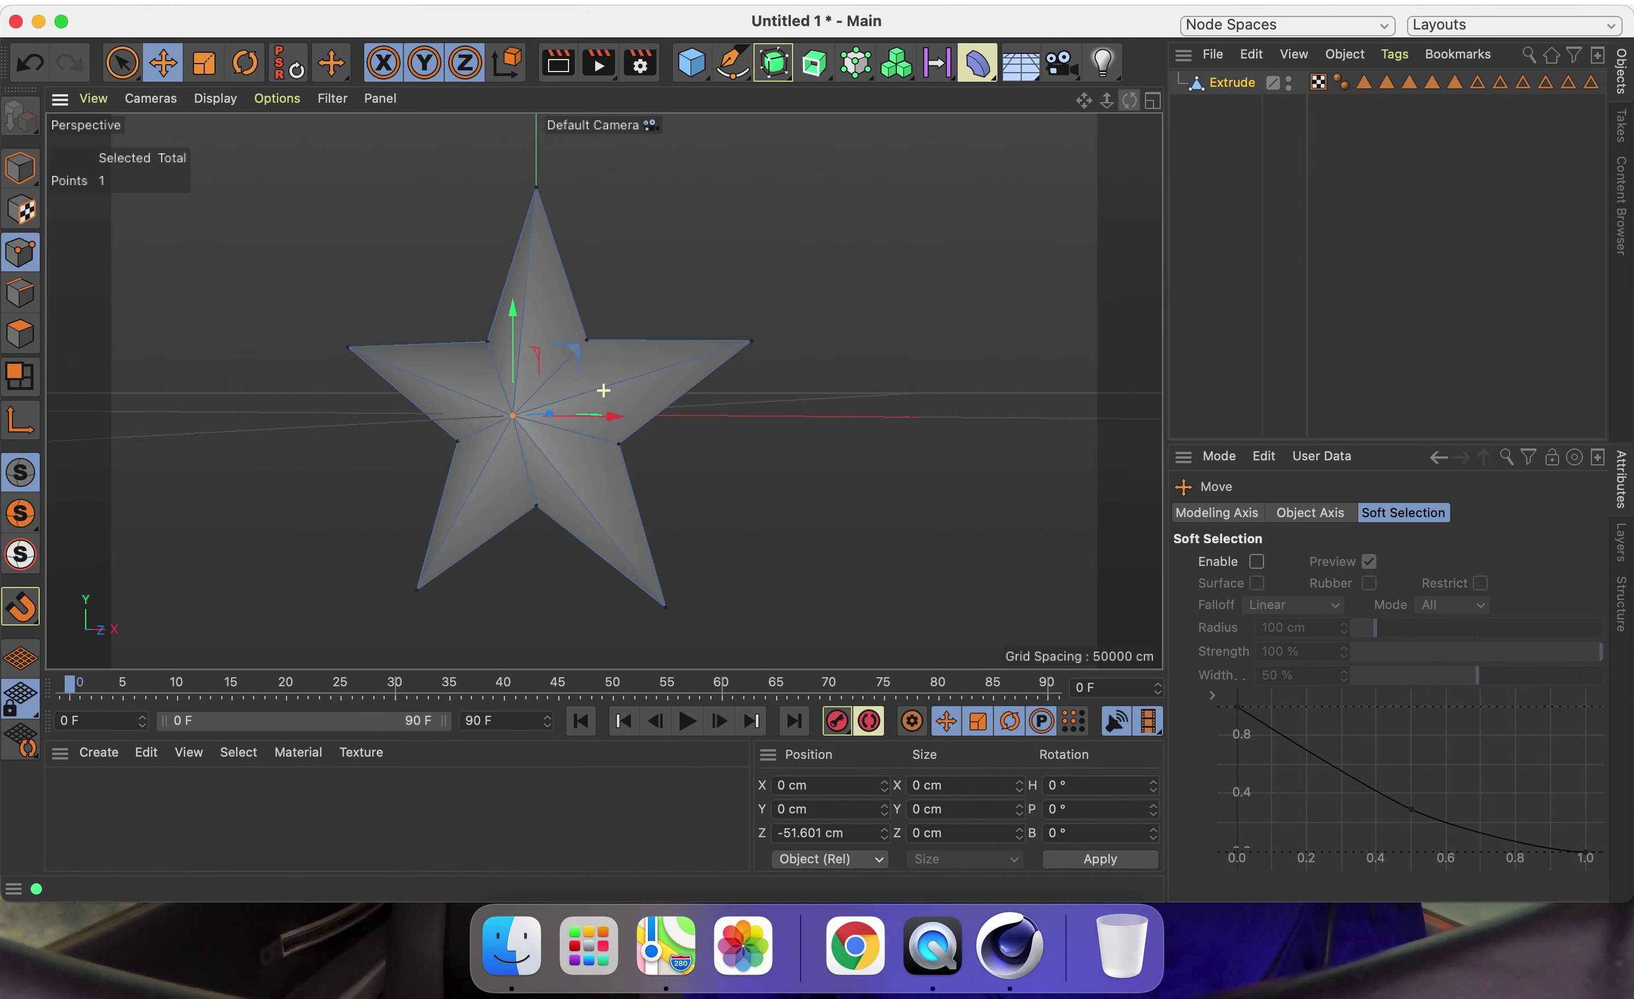
{"action": "left_click_drag", "start_coordinate": [603, 390], "coordinate": [688, 391], "text": "alt"}
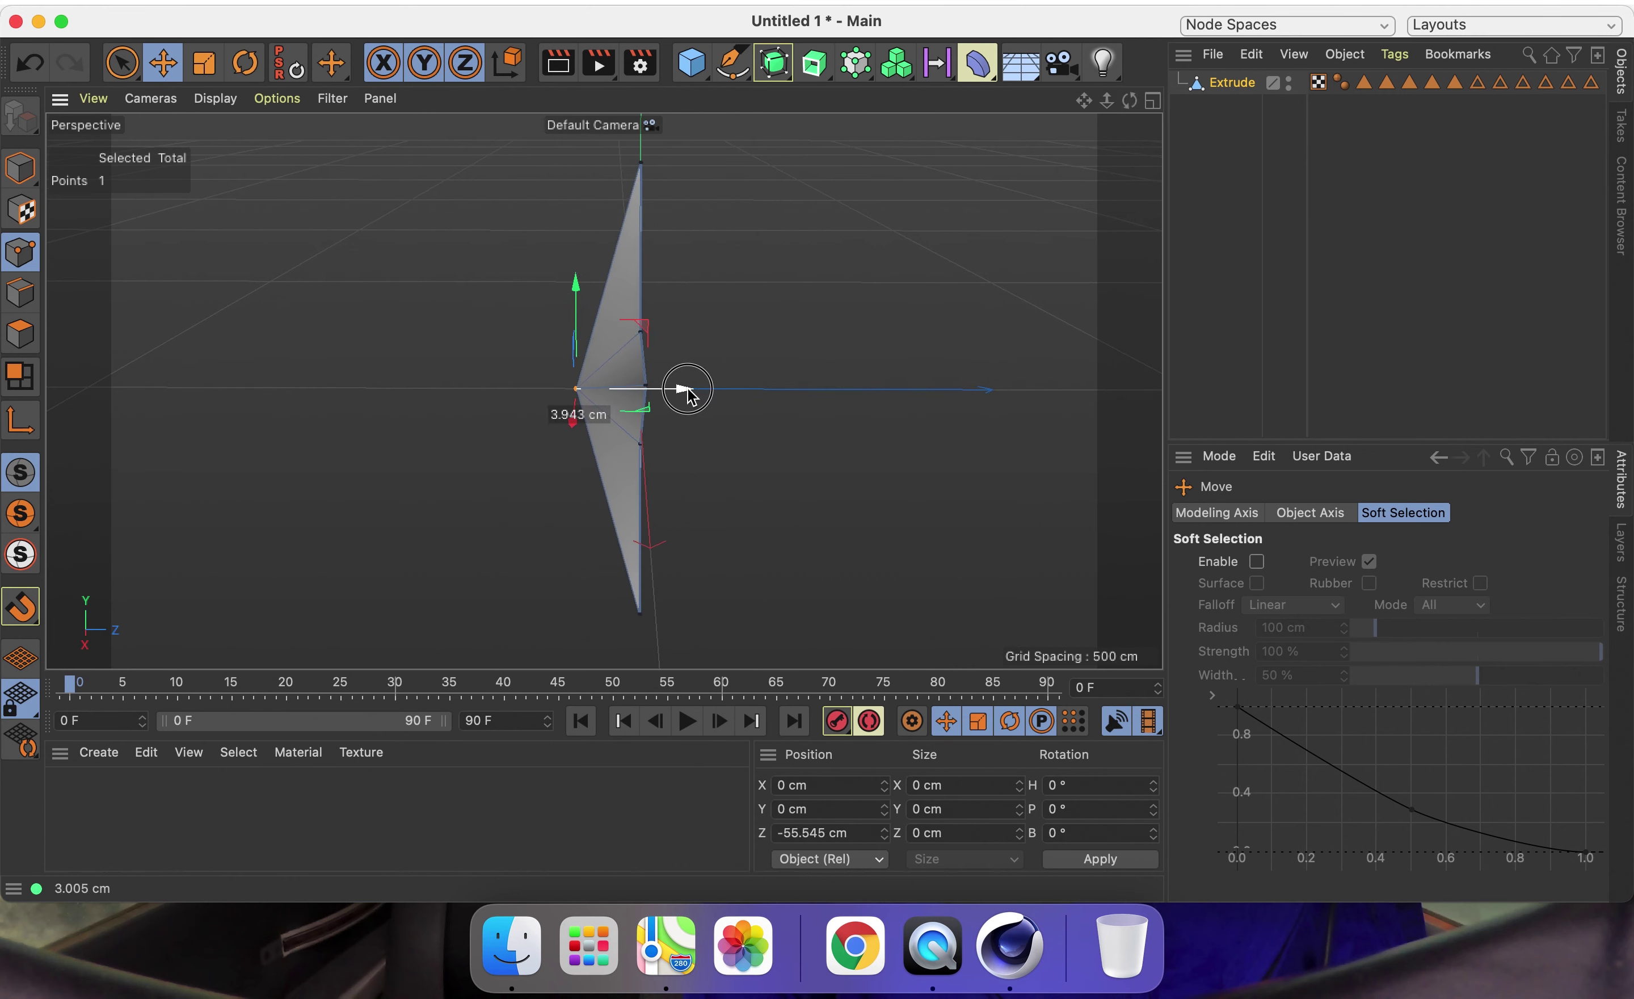
{"action": "left_click", "coordinate": [1129, 99]}
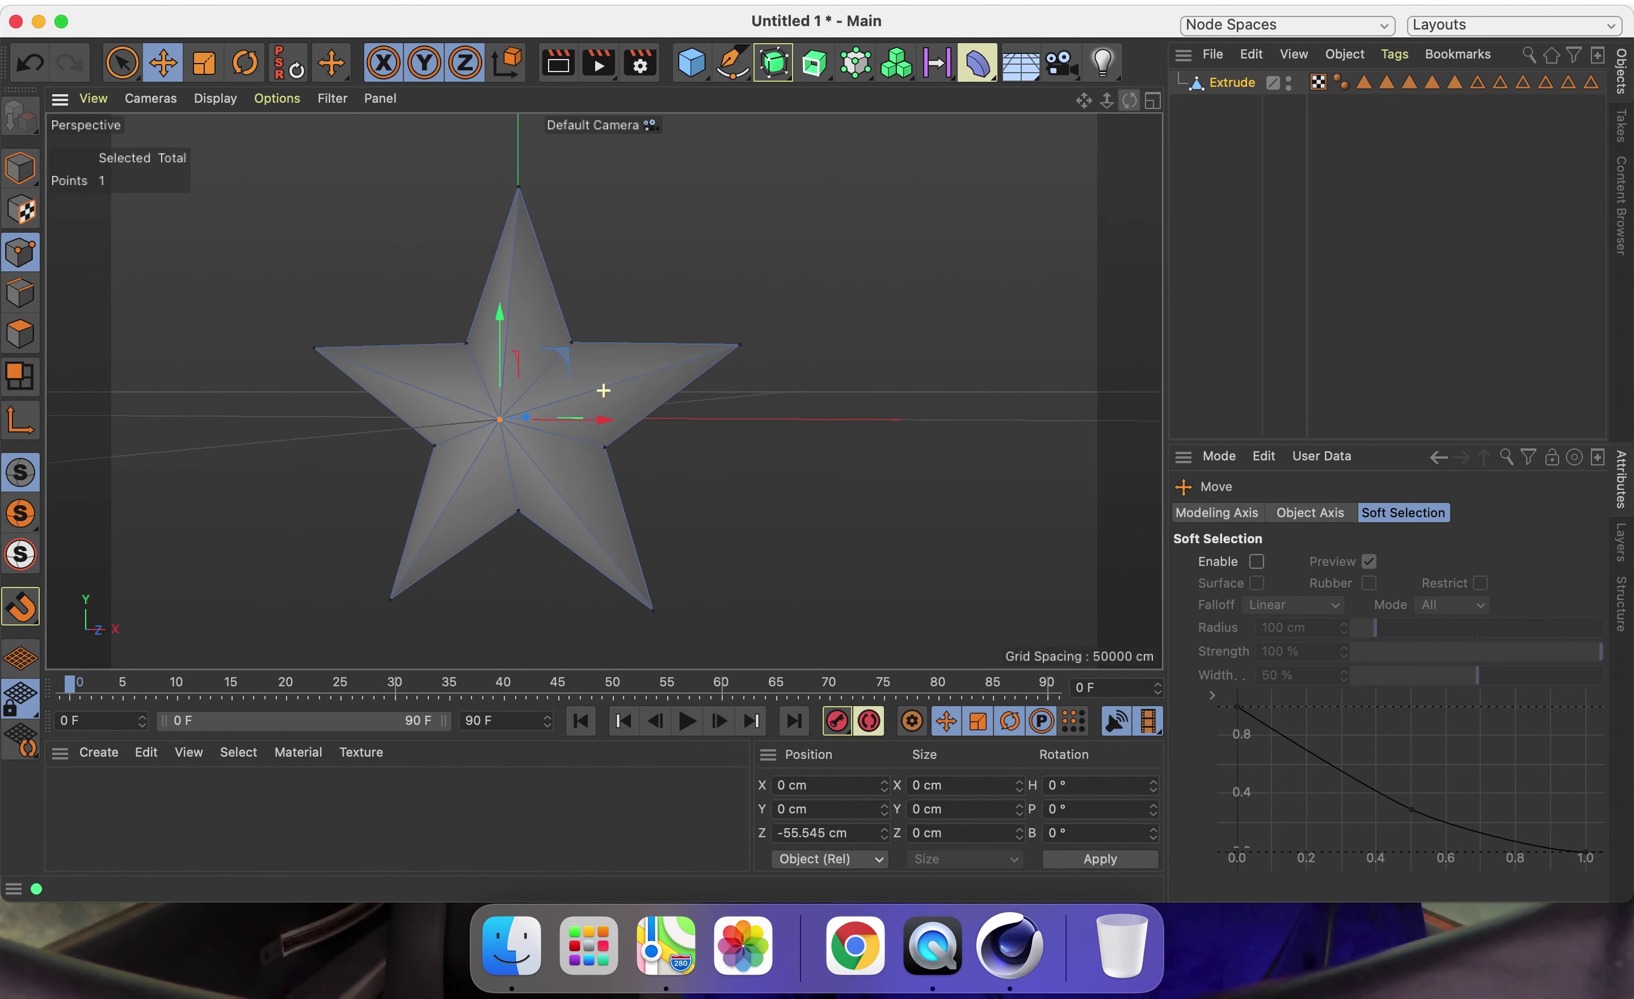
{"action": "left_click", "coordinate": [1089, 104]}
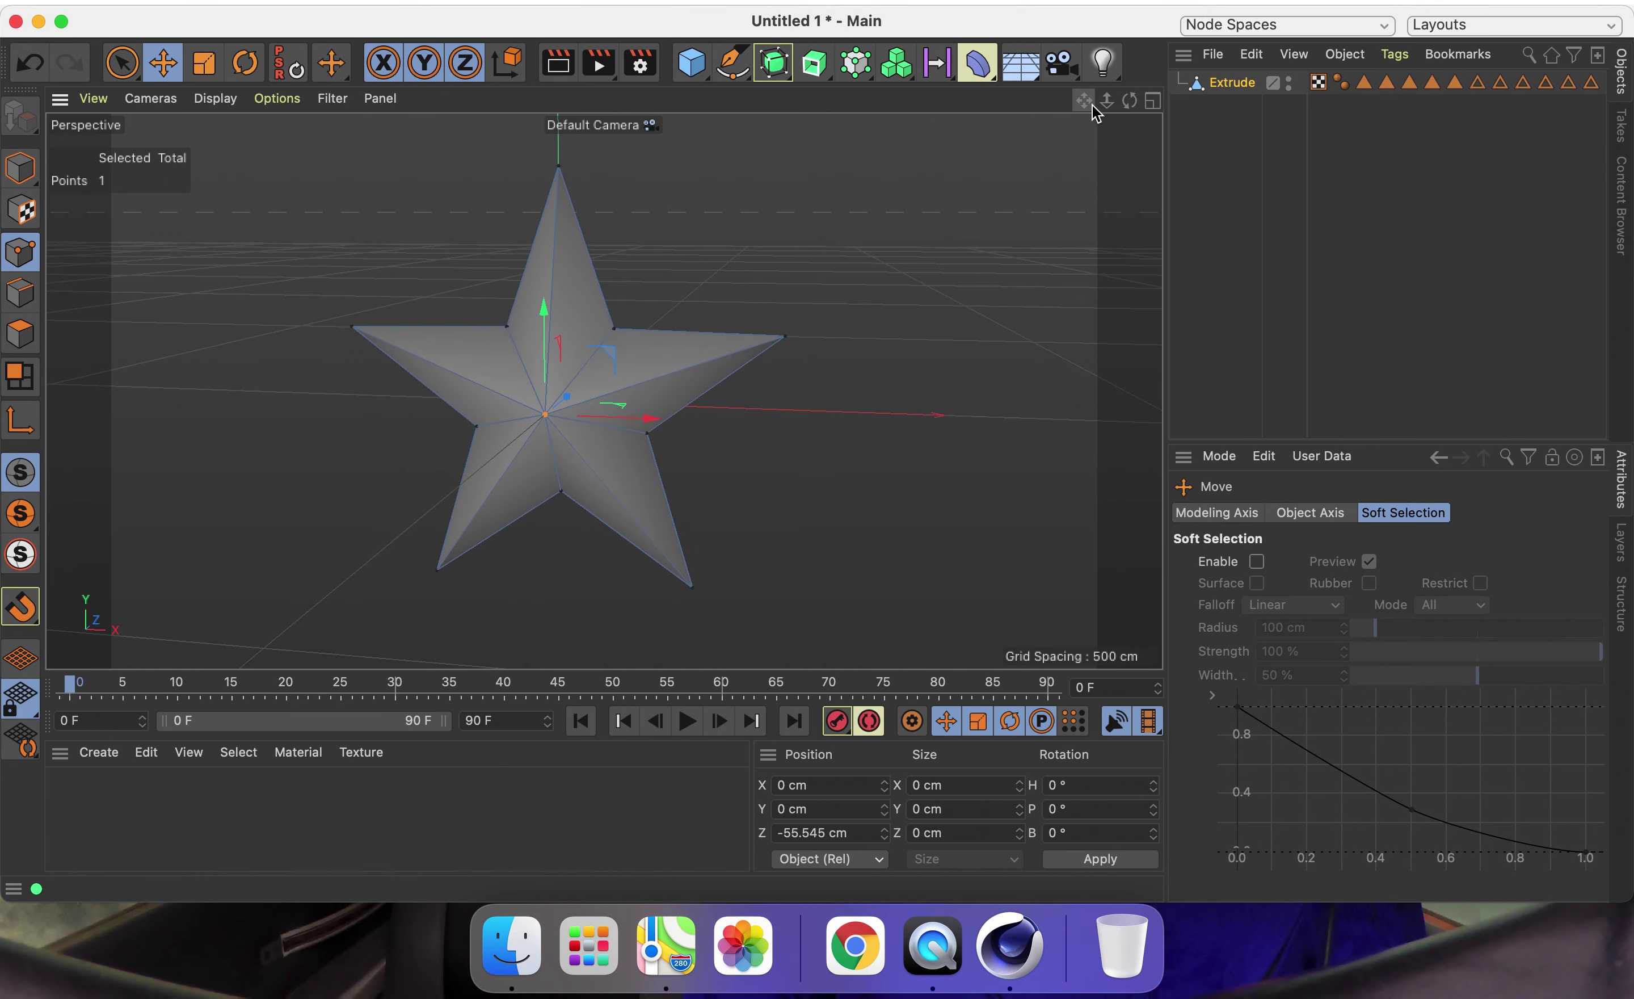
{"action": "left_click_drag", "start_coordinate": [1129, 101], "coordinate": [1131, 109]}
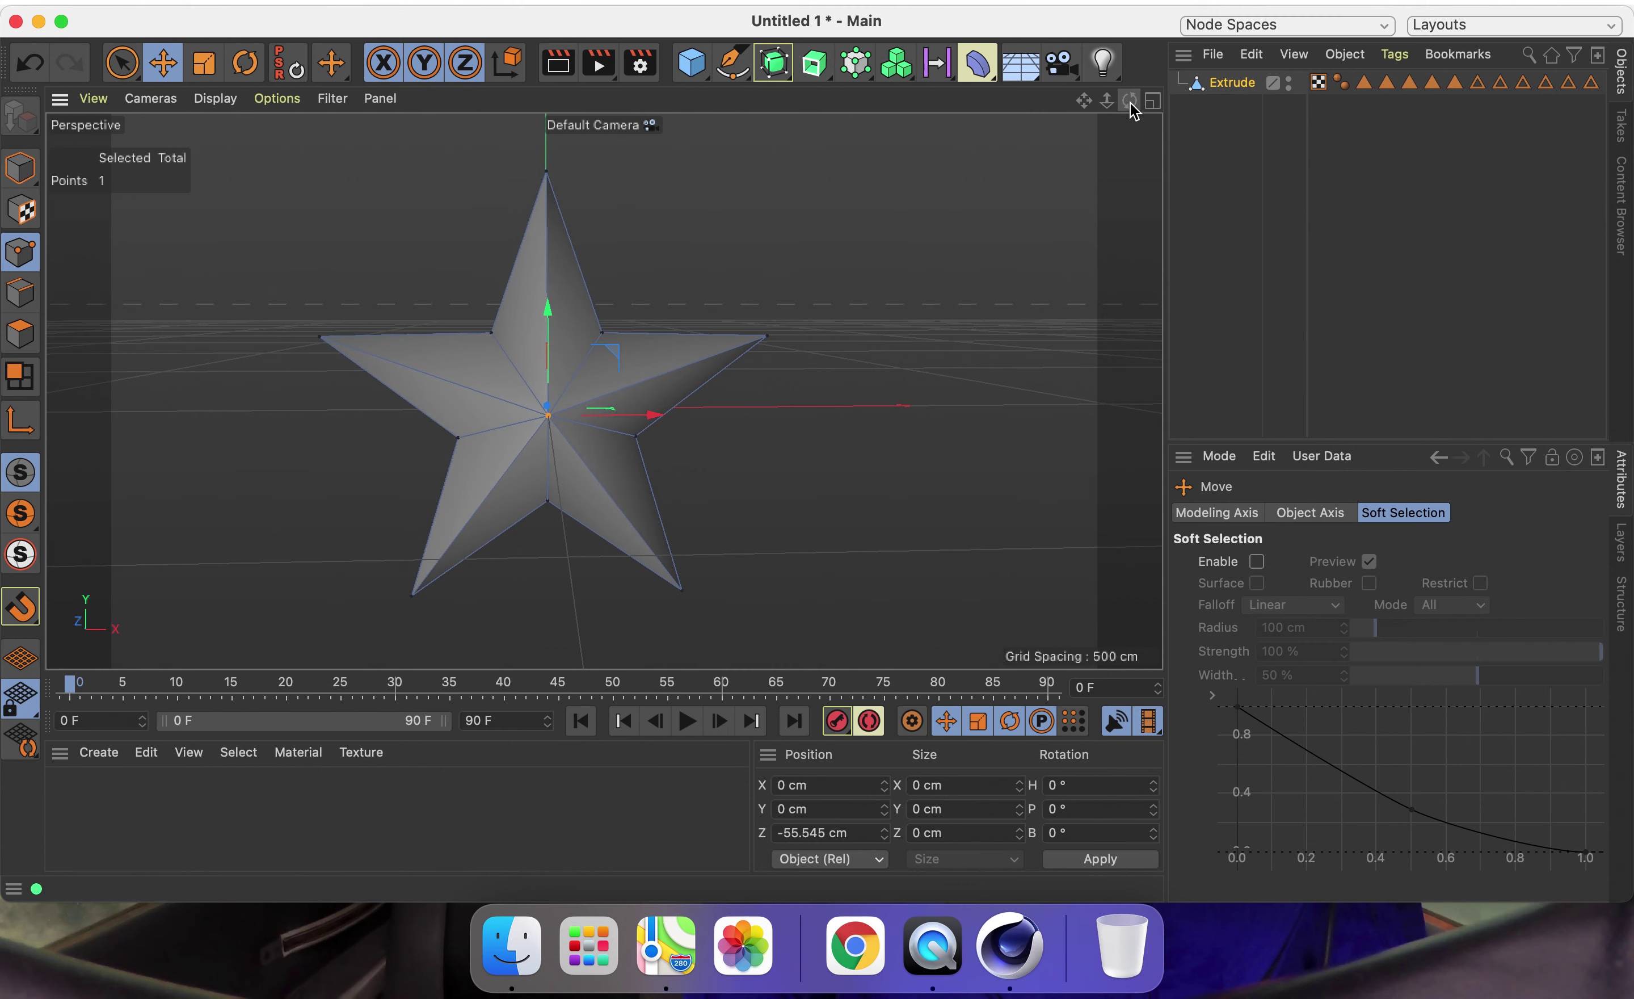
{"action": "left_click", "coordinate": [329, 254]}
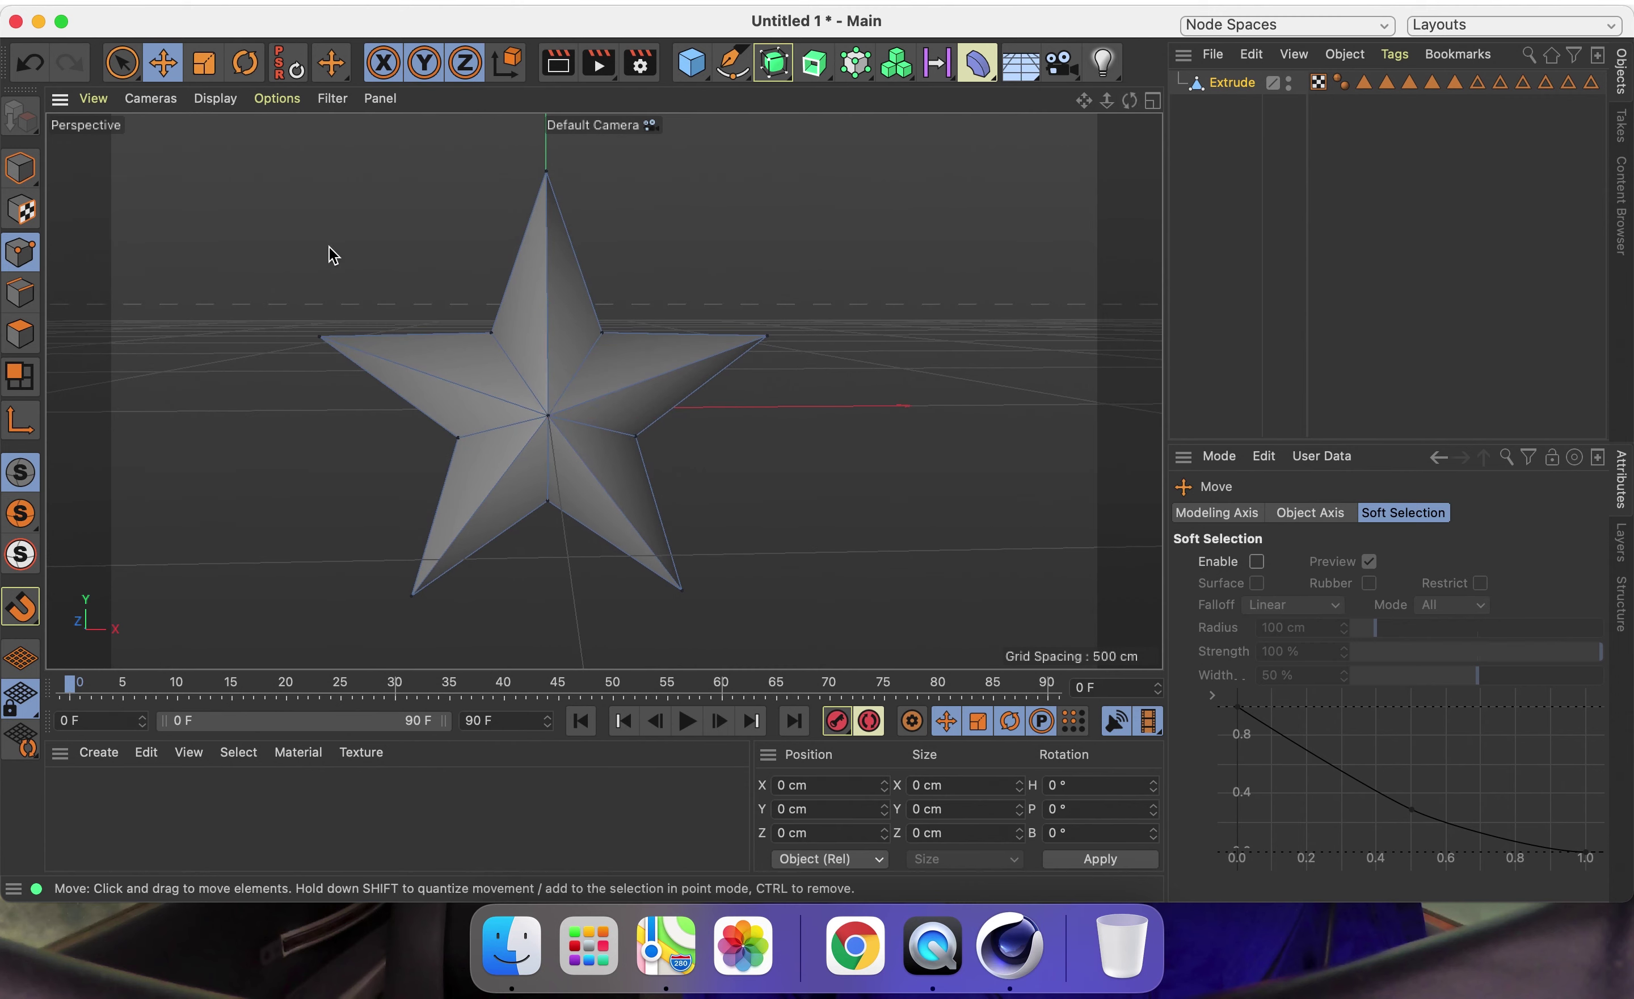
{"action": "left_click", "coordinate": [20, 168]}
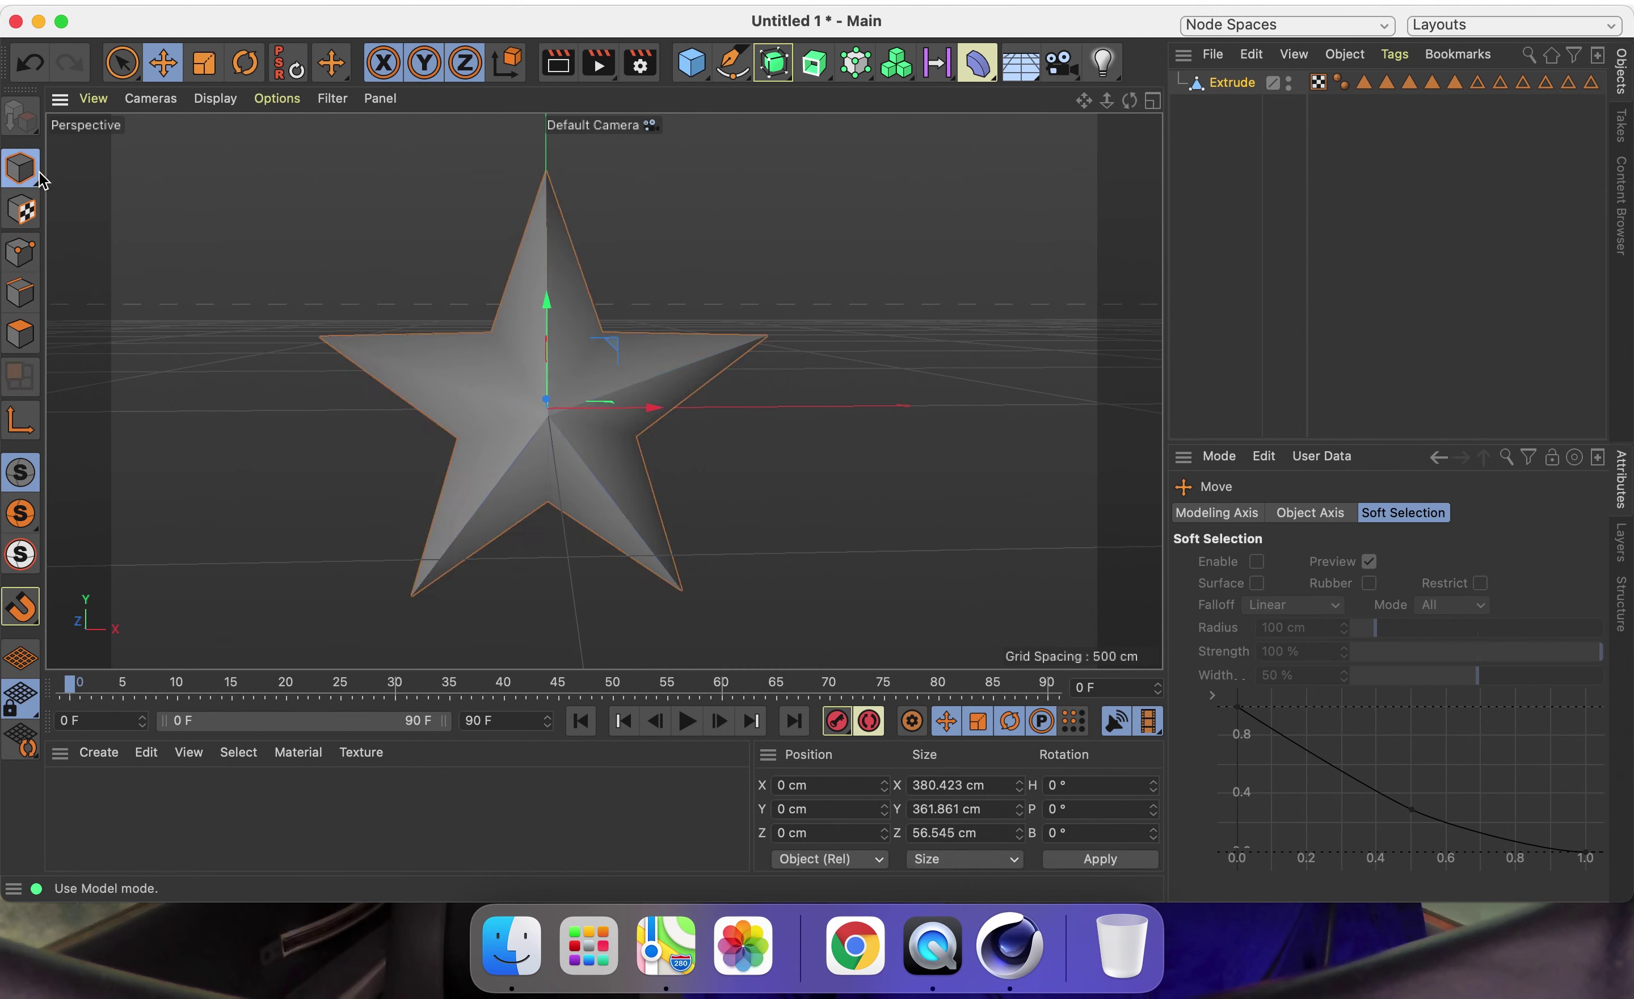
Load the Gold - Rough metal preset, drag it onto the star, and inspect the result.
{"action": "left_click", "coordinate": [881, 252]}
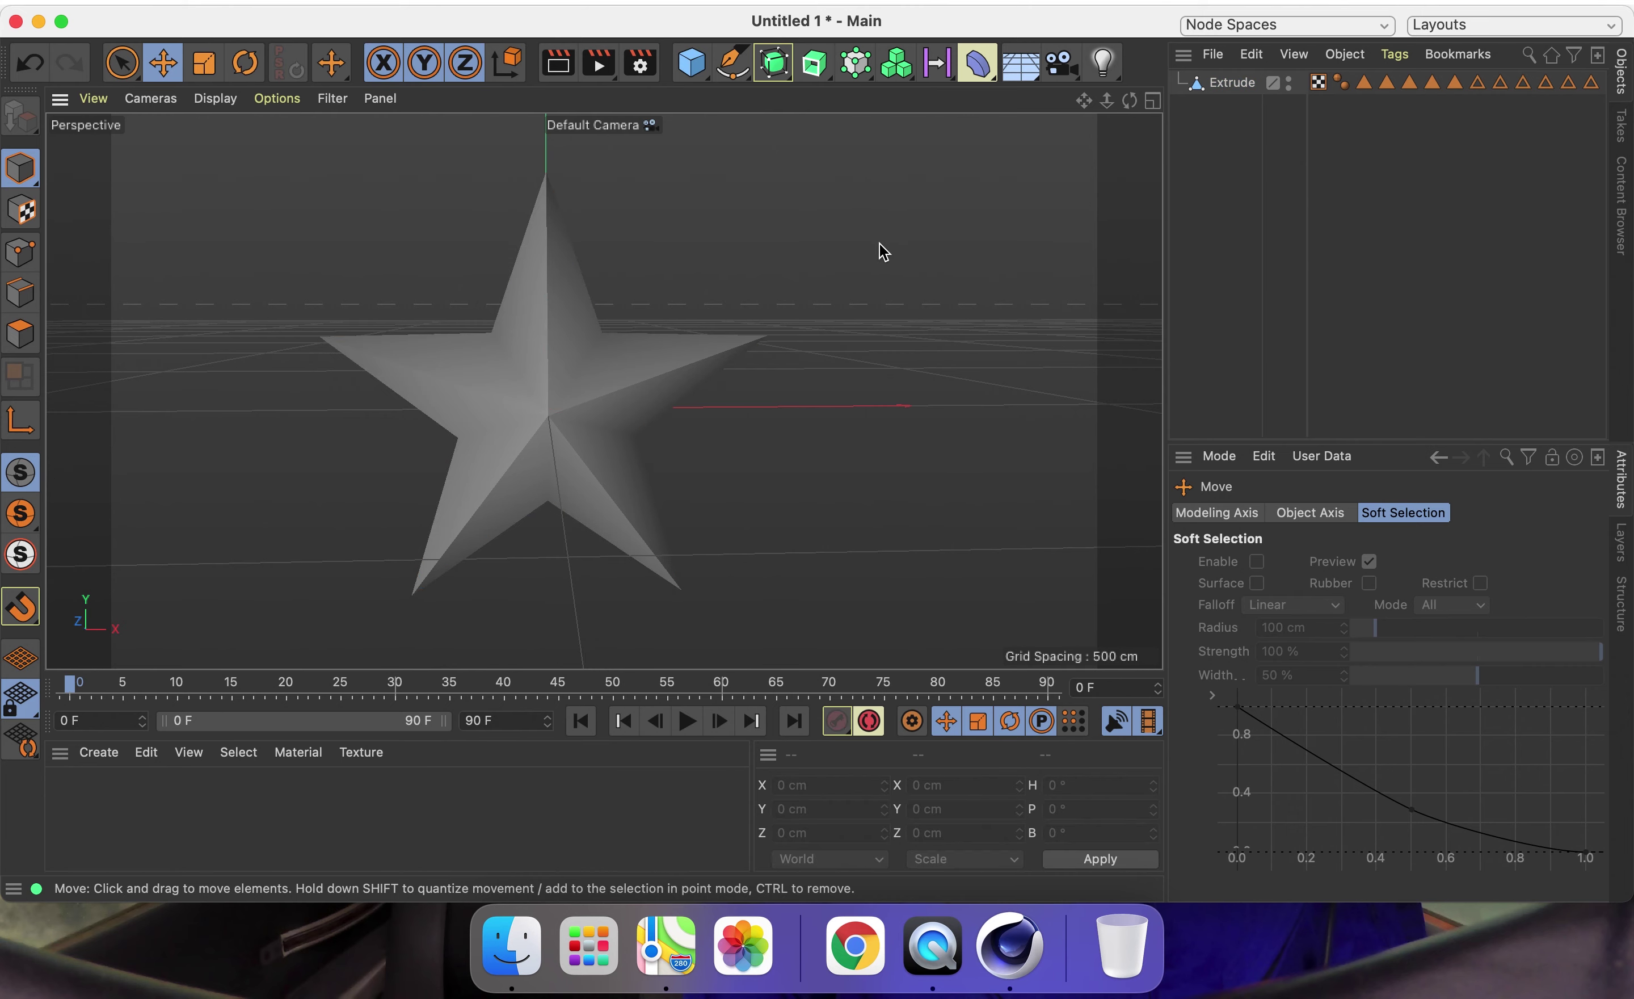
{"action": "left_click", "coordinate": [99, 752]}
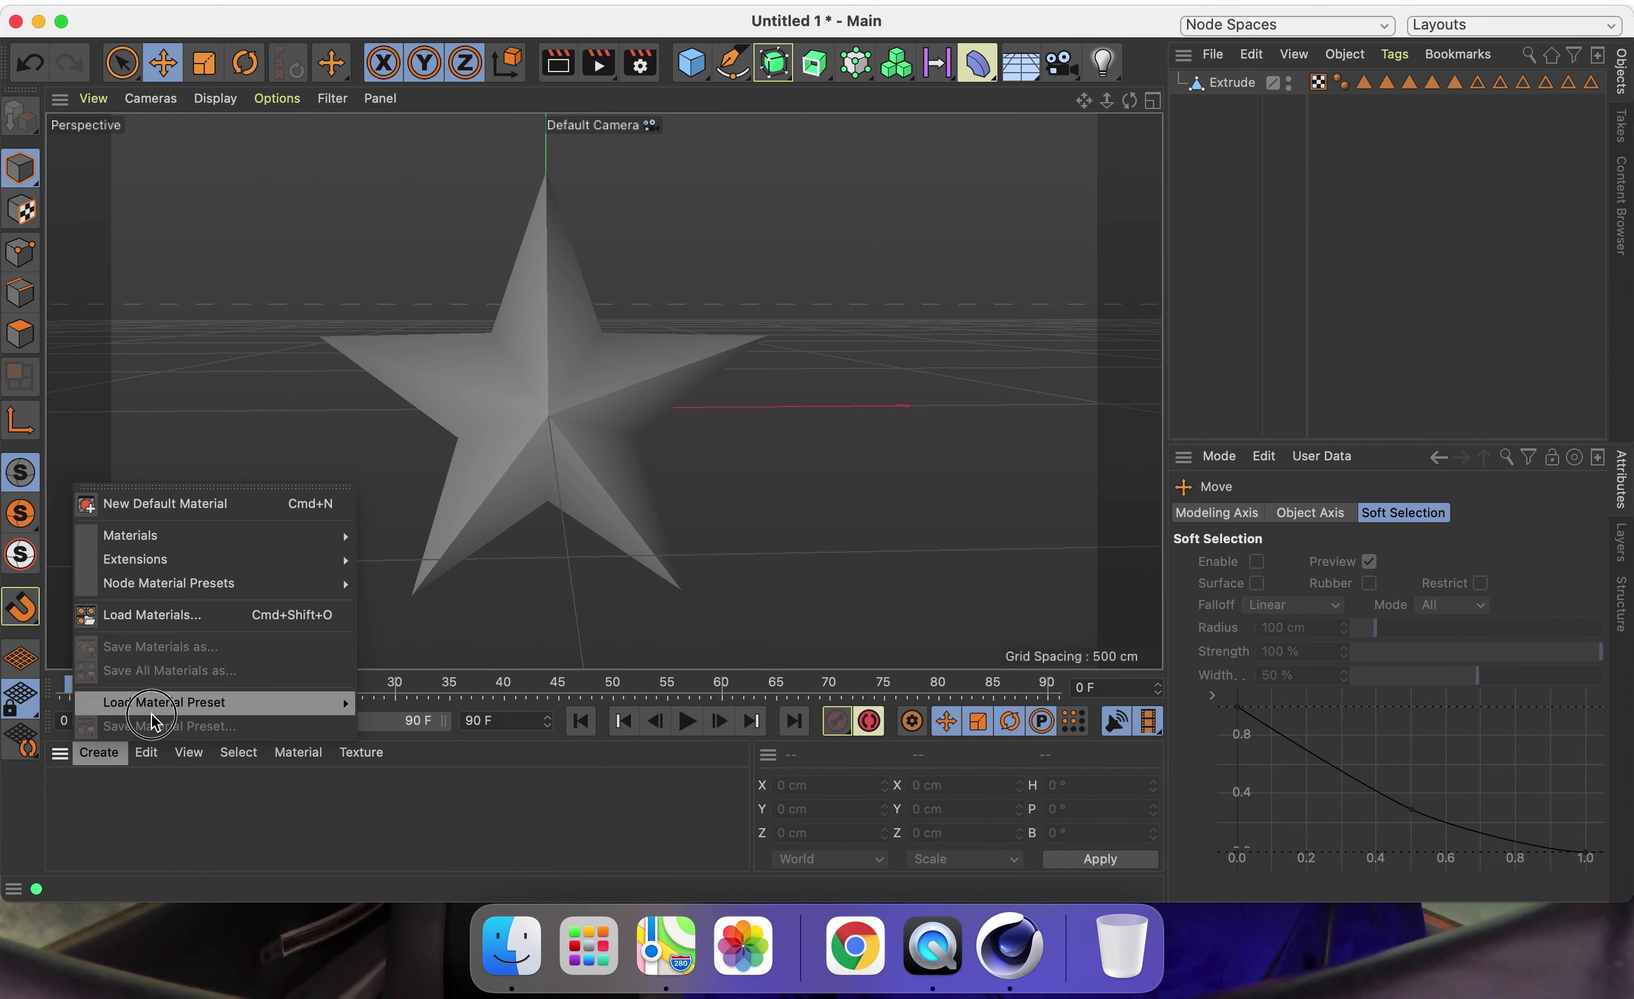
{"action": "mouse_move", "coordinate": [388, 701]}
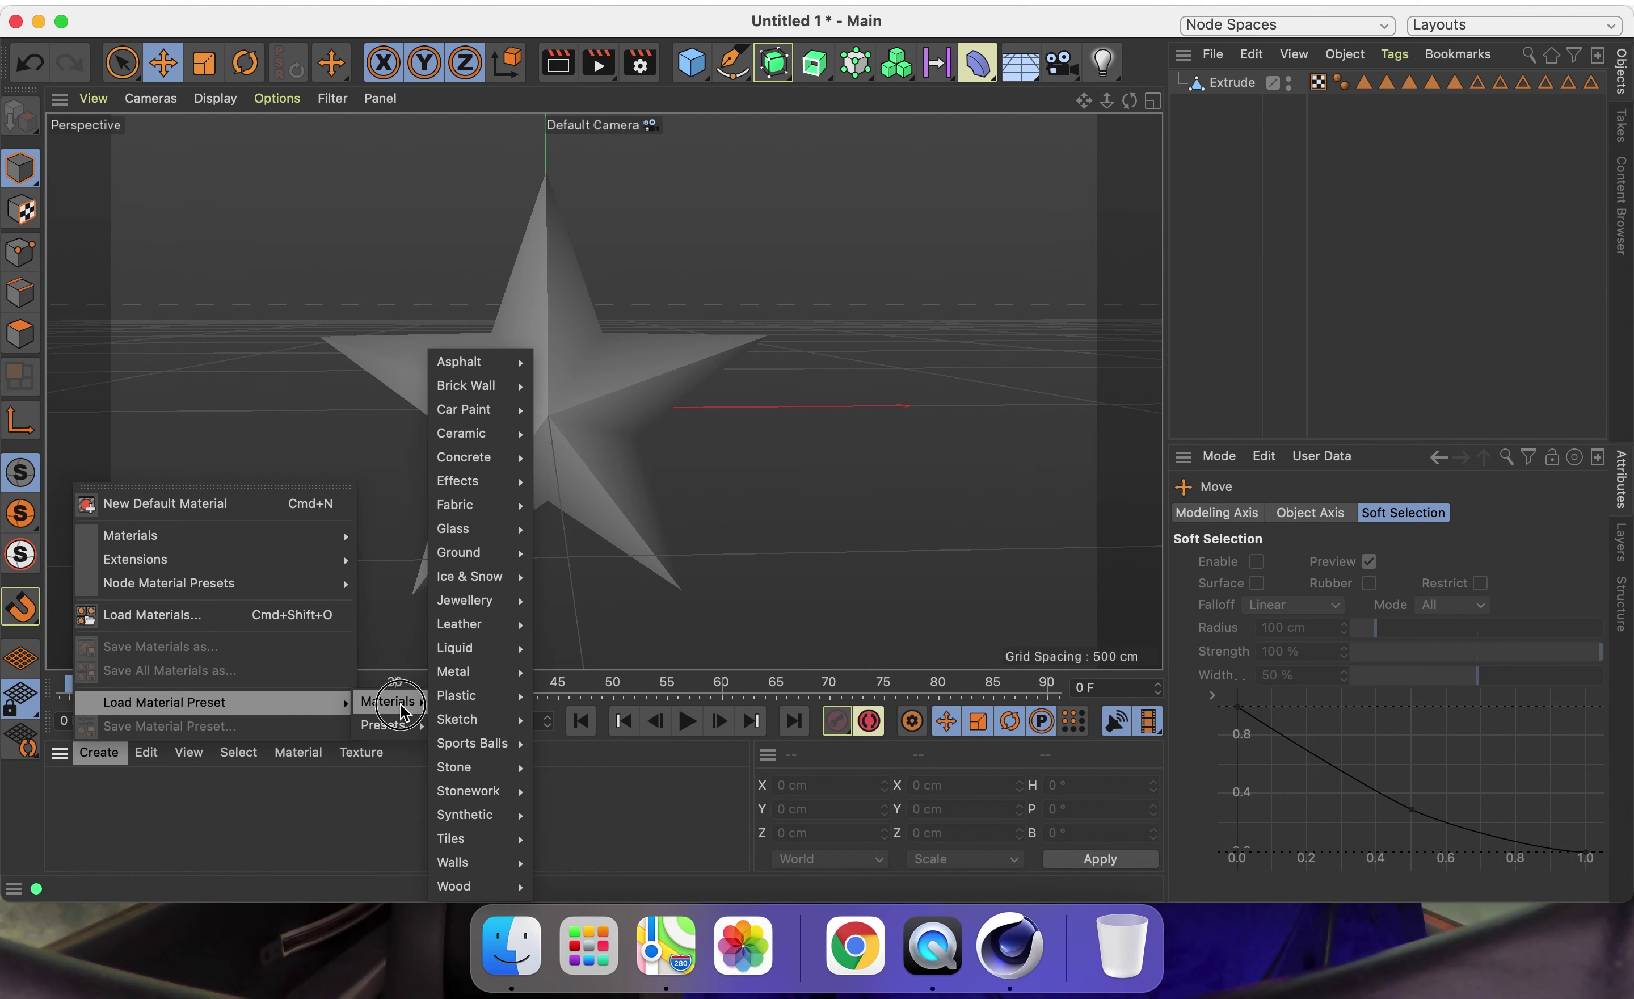
{"action": "mouse_move", "coordinate": [454, 672]}
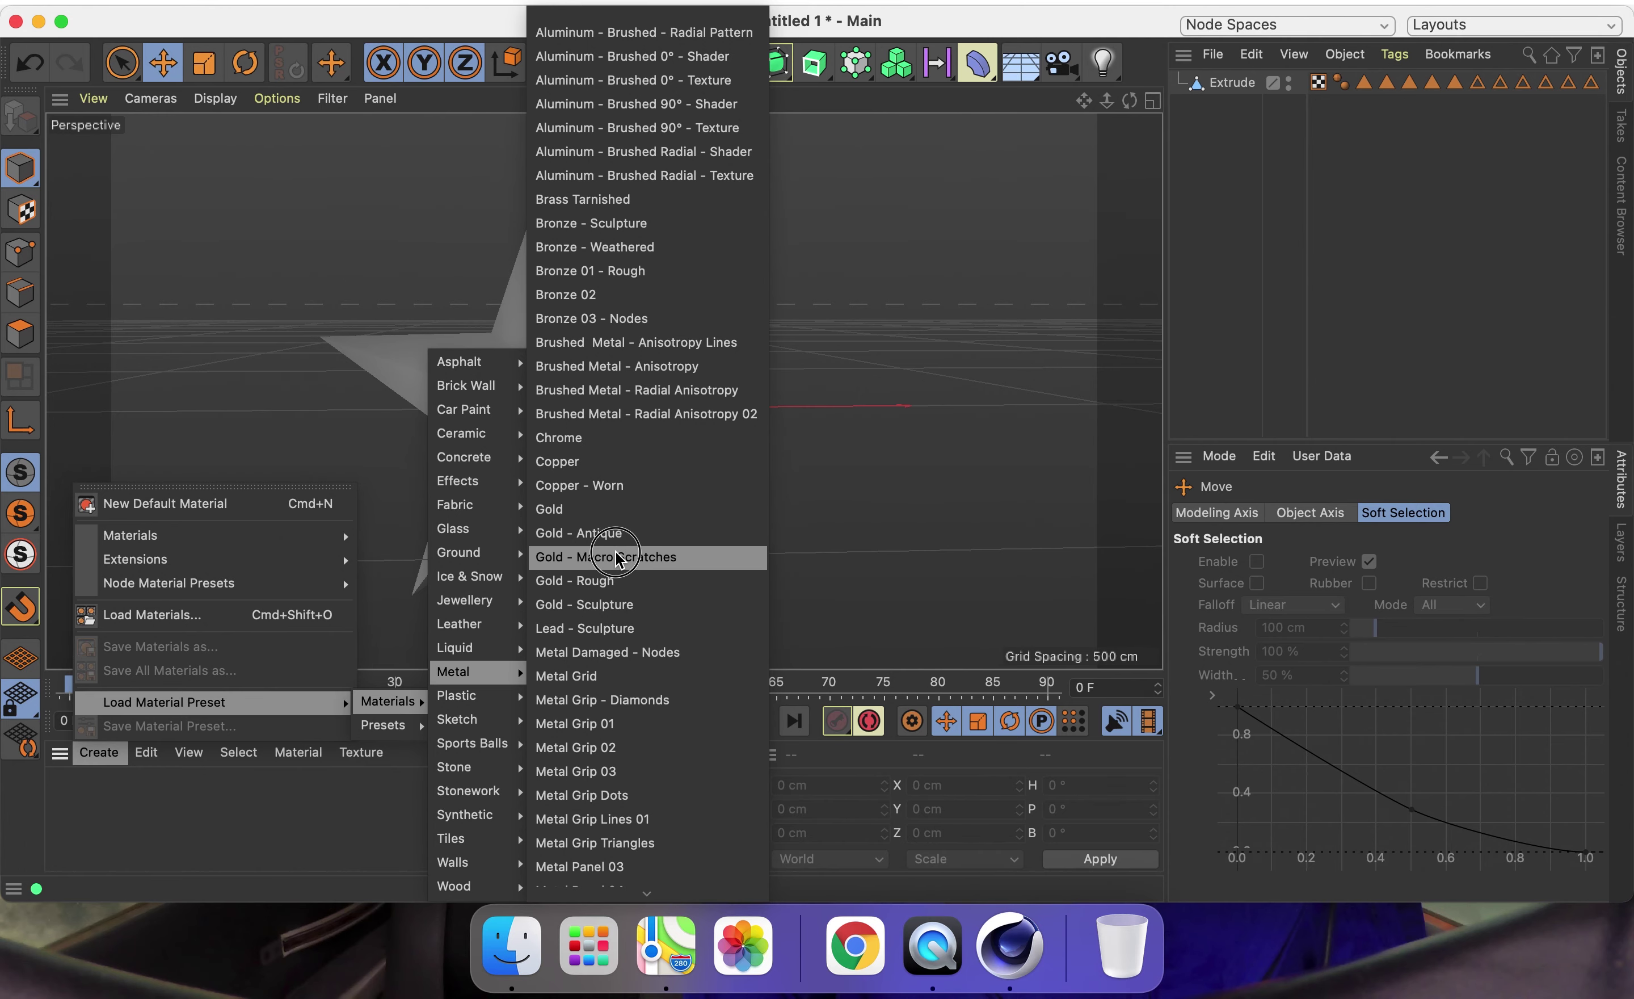
{"action": "left_click", "coordinate": [616, 580]}
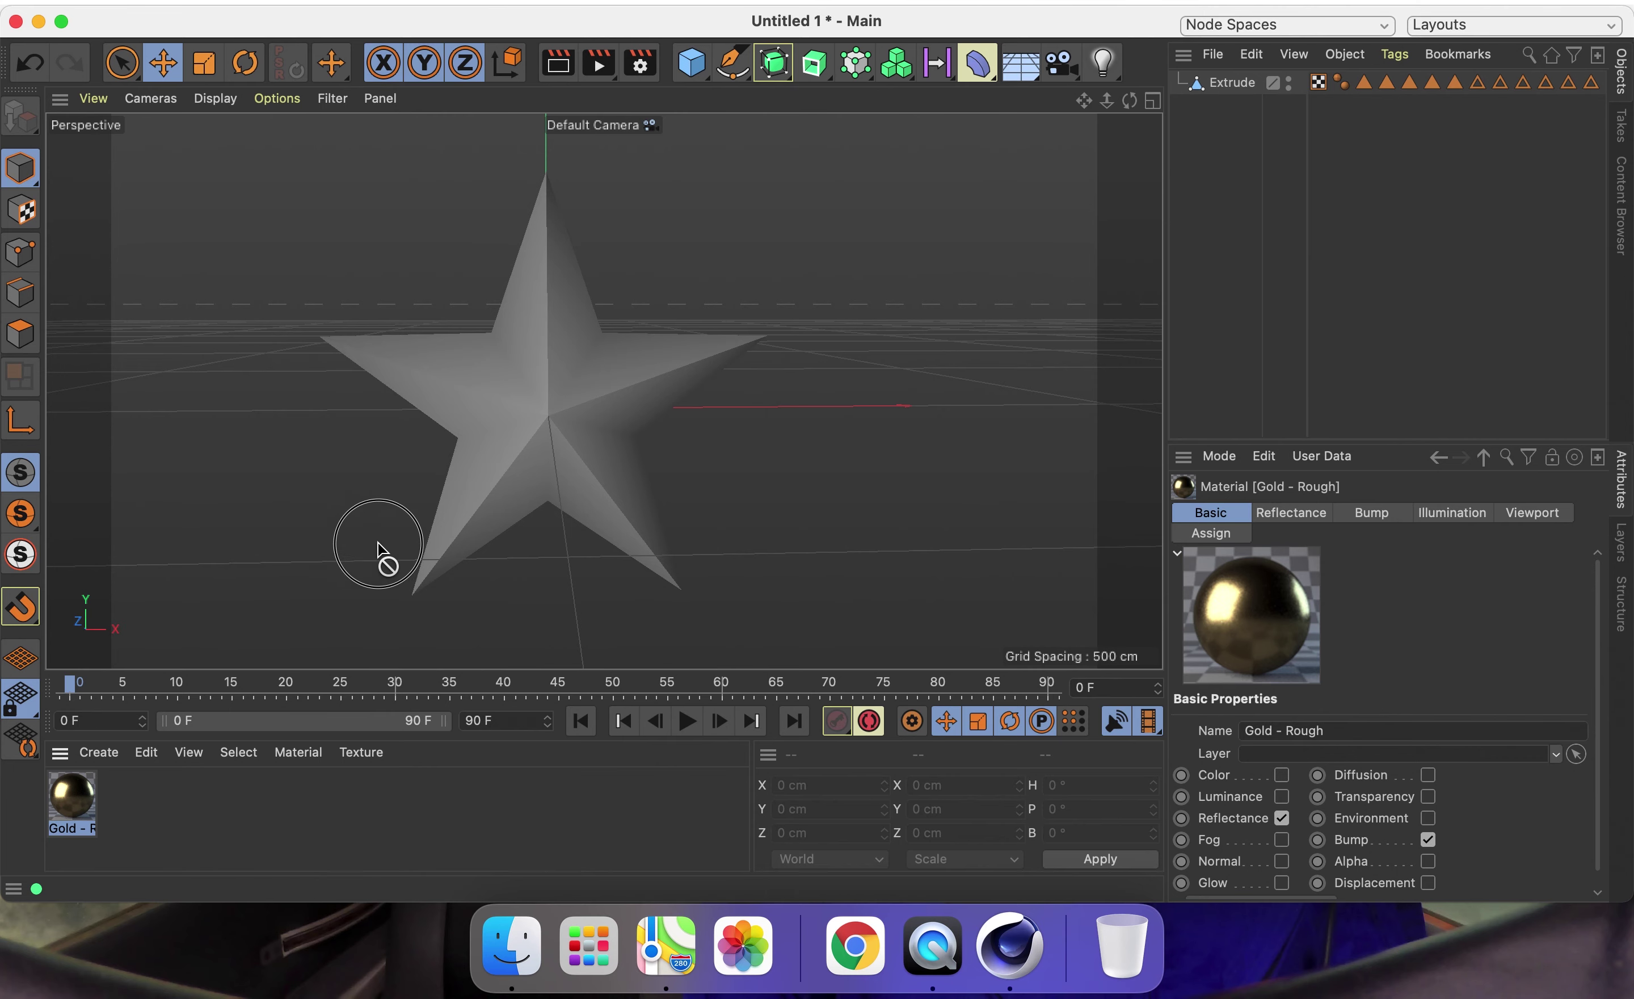
{"action": "left_click_drag", "start_coordinate": [77, 808], "coordinate": [533, 402]}
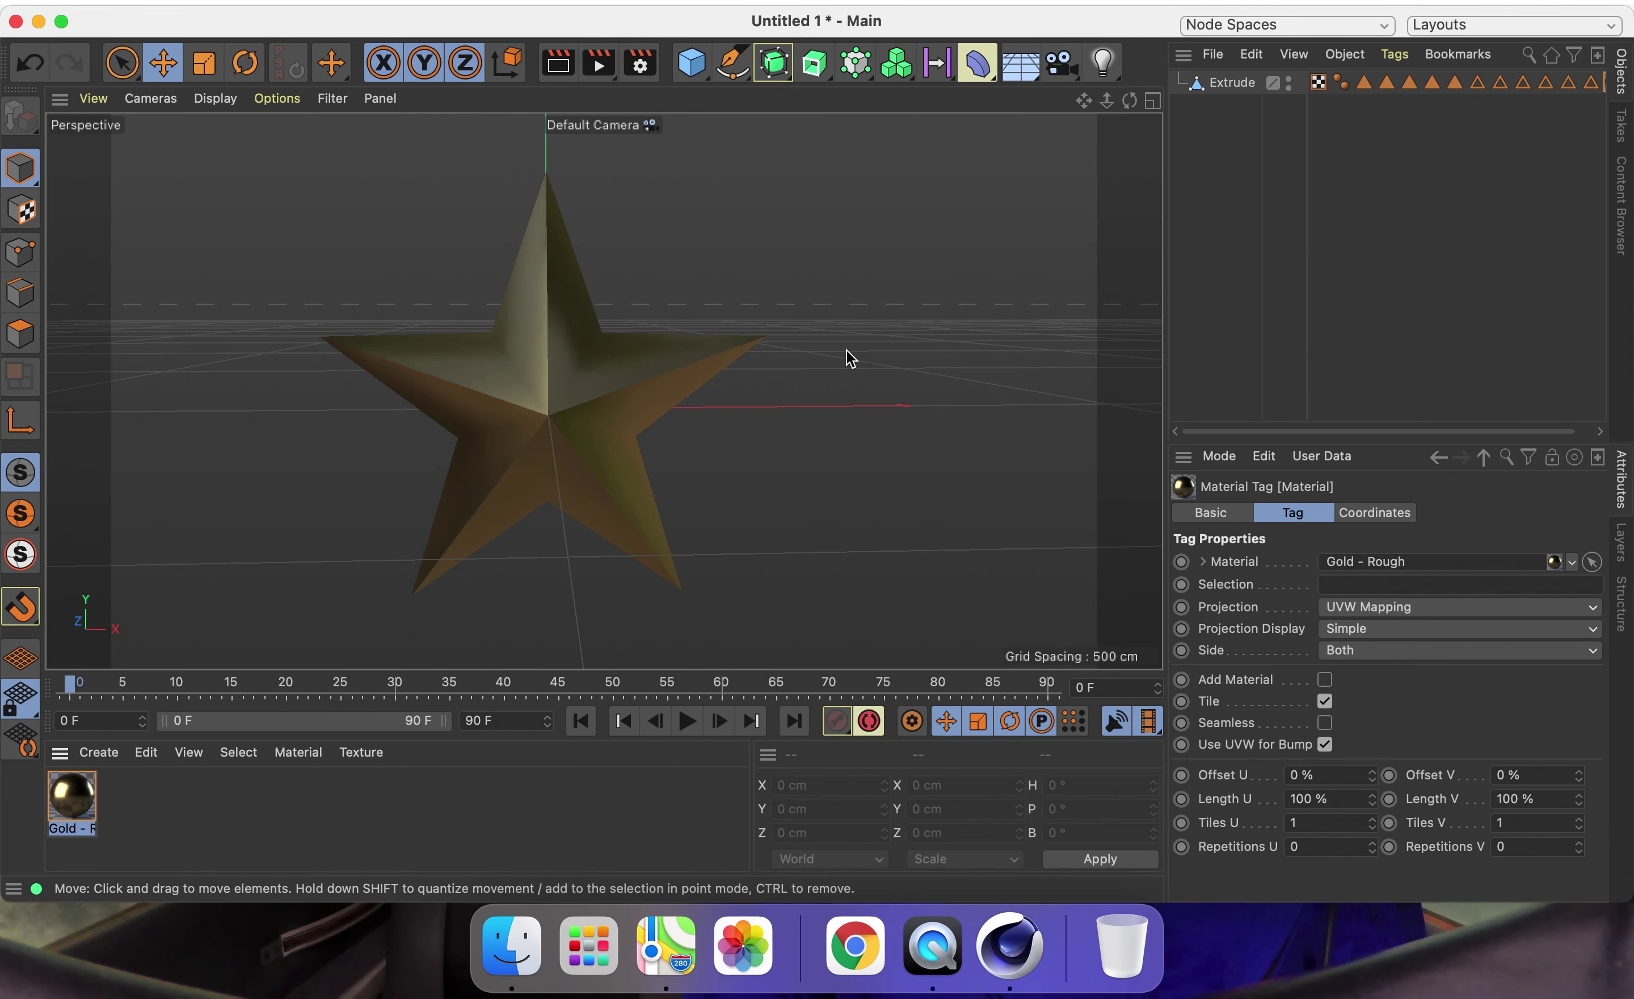
{"action": "left_click_drag", "start_coordinate": [1129, 101], "coordinate": [1167, 107]}
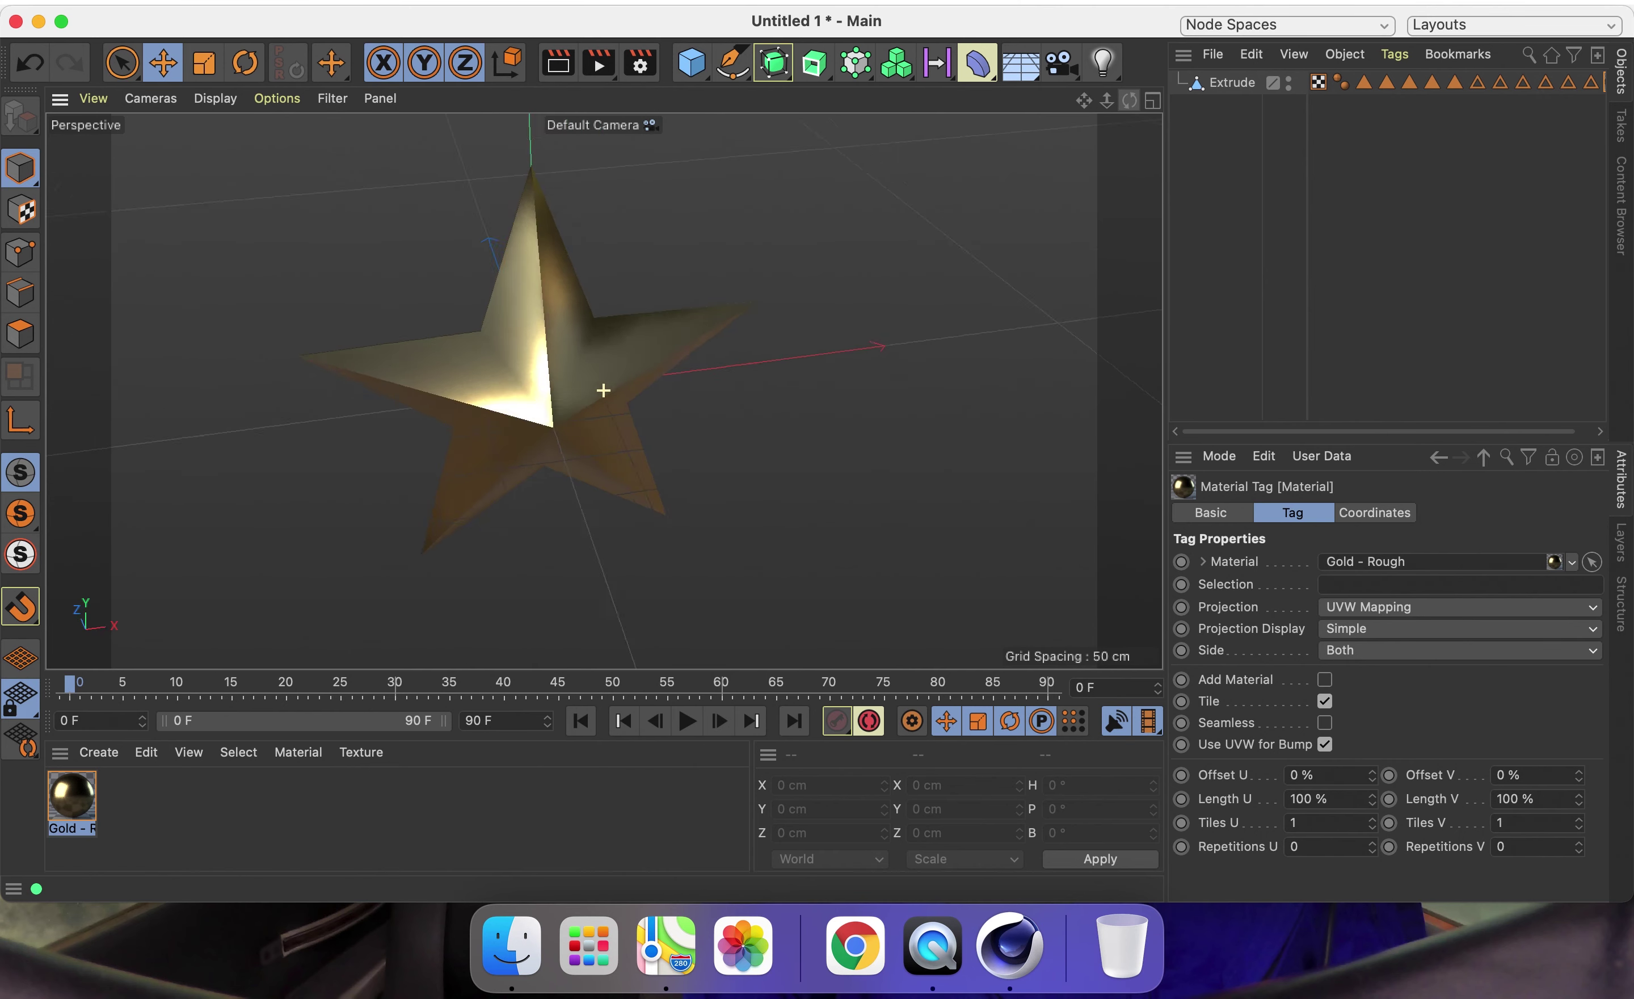
{"action": "left_click_drag", "start_coordinate": [1167, 107], "coordinate": [1123, 114]}
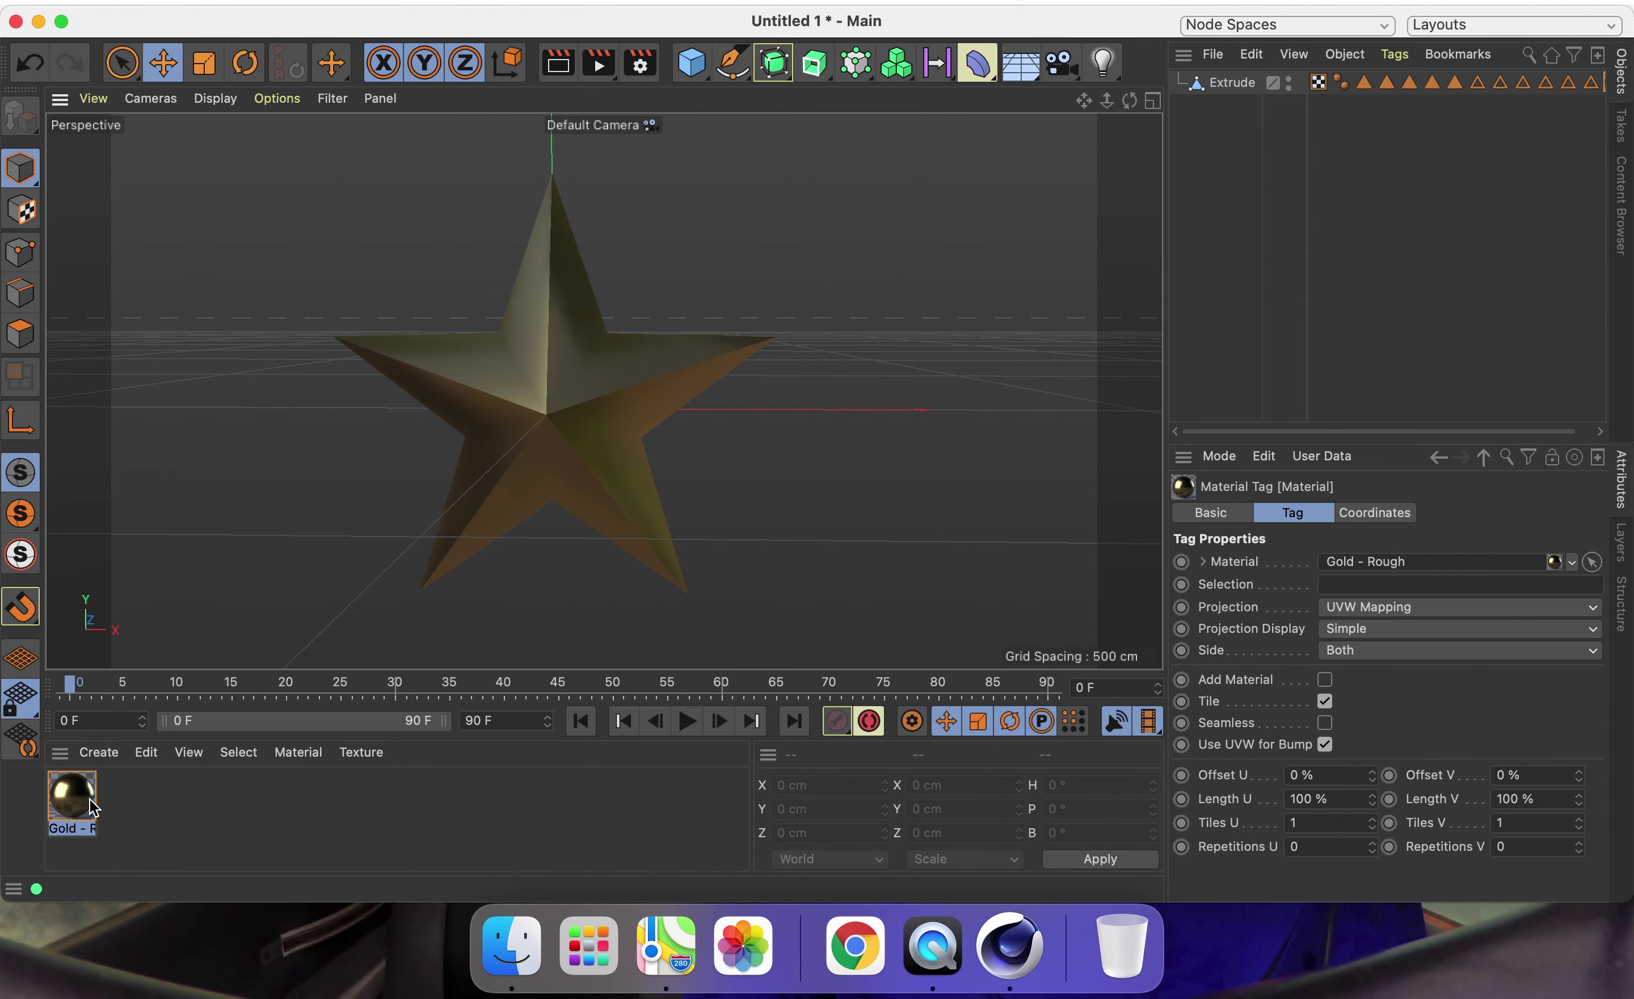
Load the Gold - Antique metal material preset and apply it to the star.
{"action": "left_click", "coordinate": [97, 752]}
{"action": "left_click", "coordinate": [151, 705]}
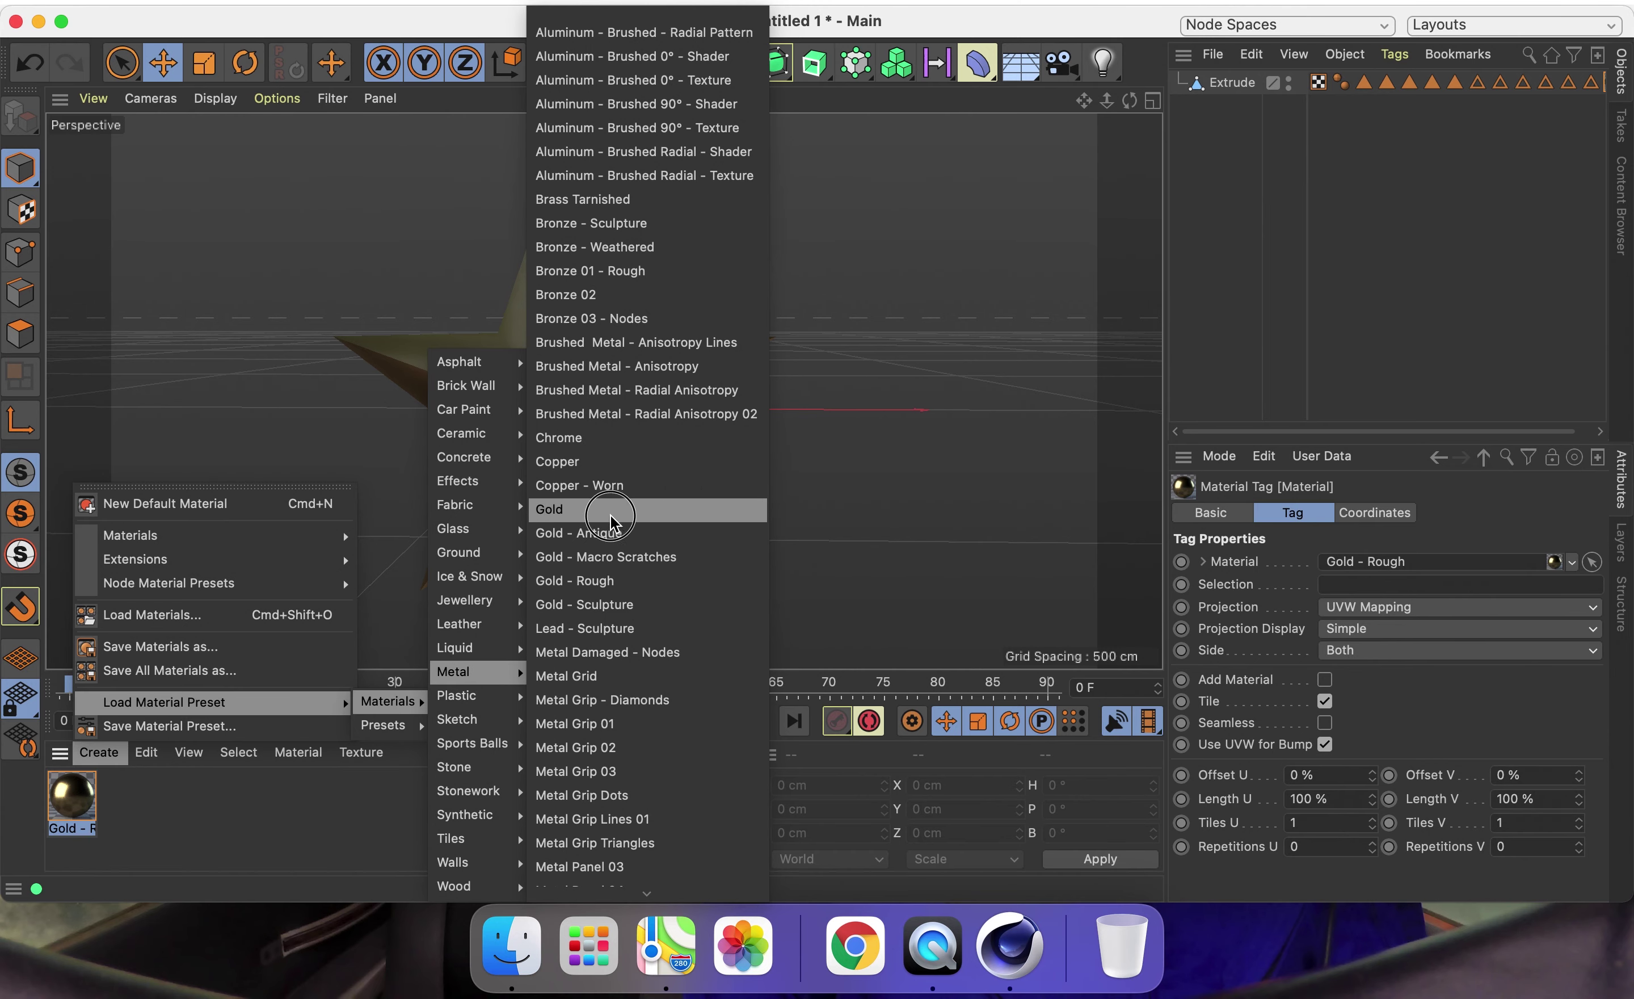
{"action": "left_click", "coordinate": [603, 534]}
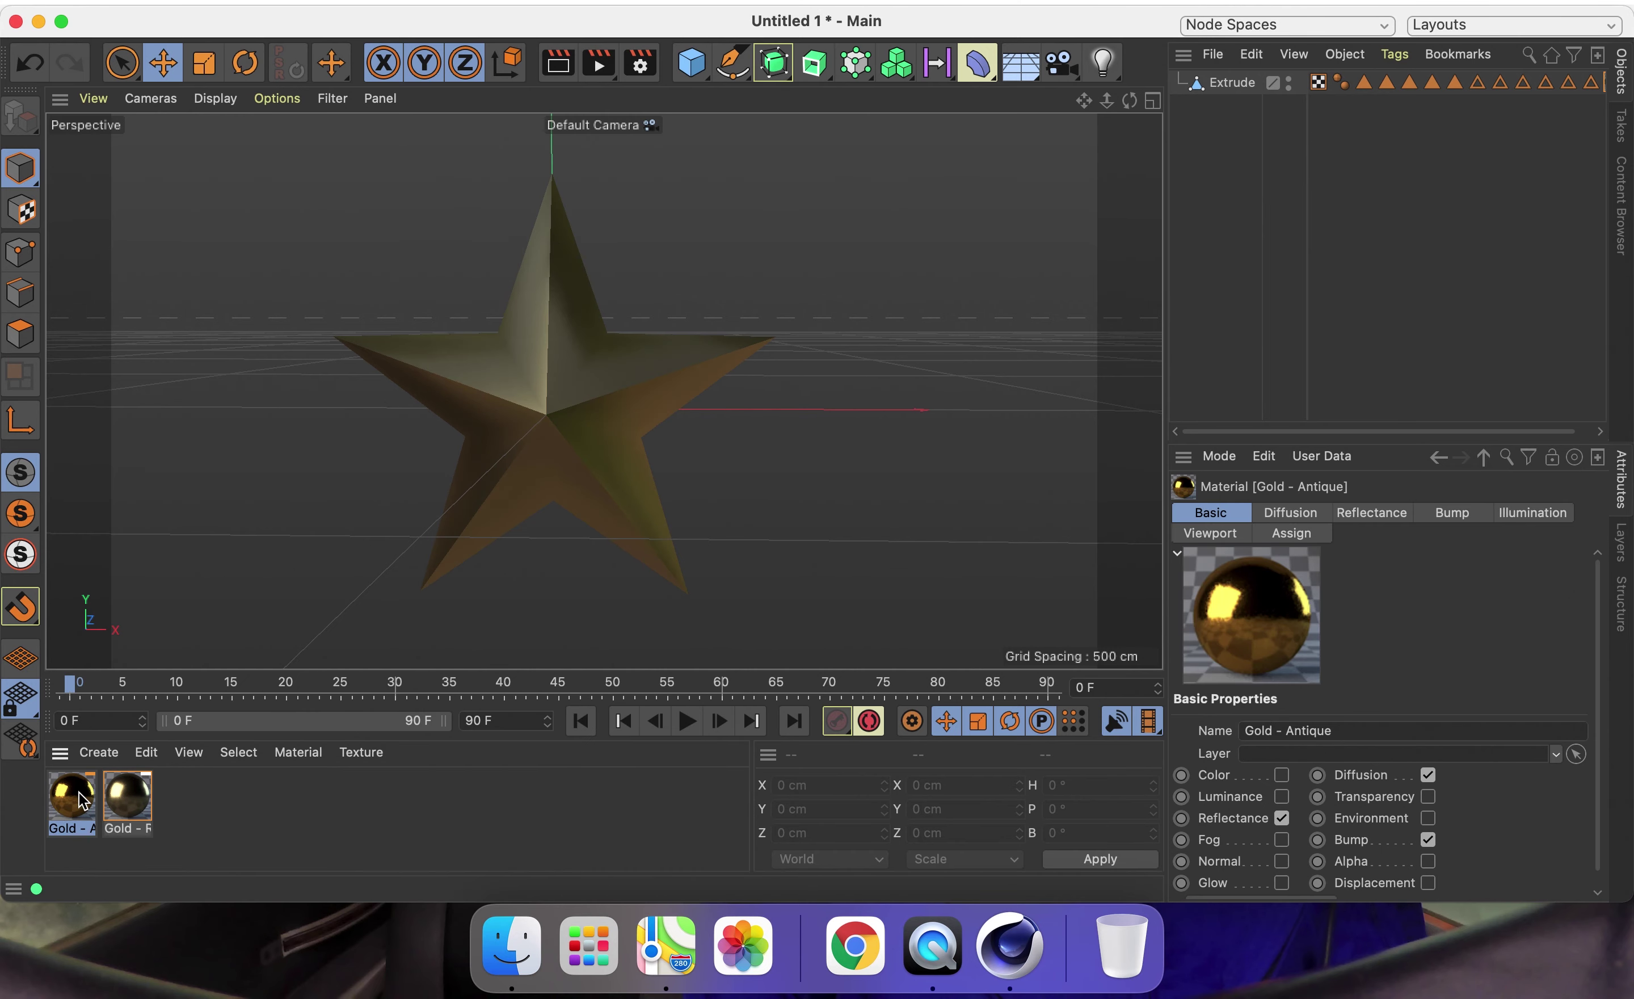
{"action": "left_click_drag", "start_coordinate": [72, 799], "coordinate": [553, 407]}
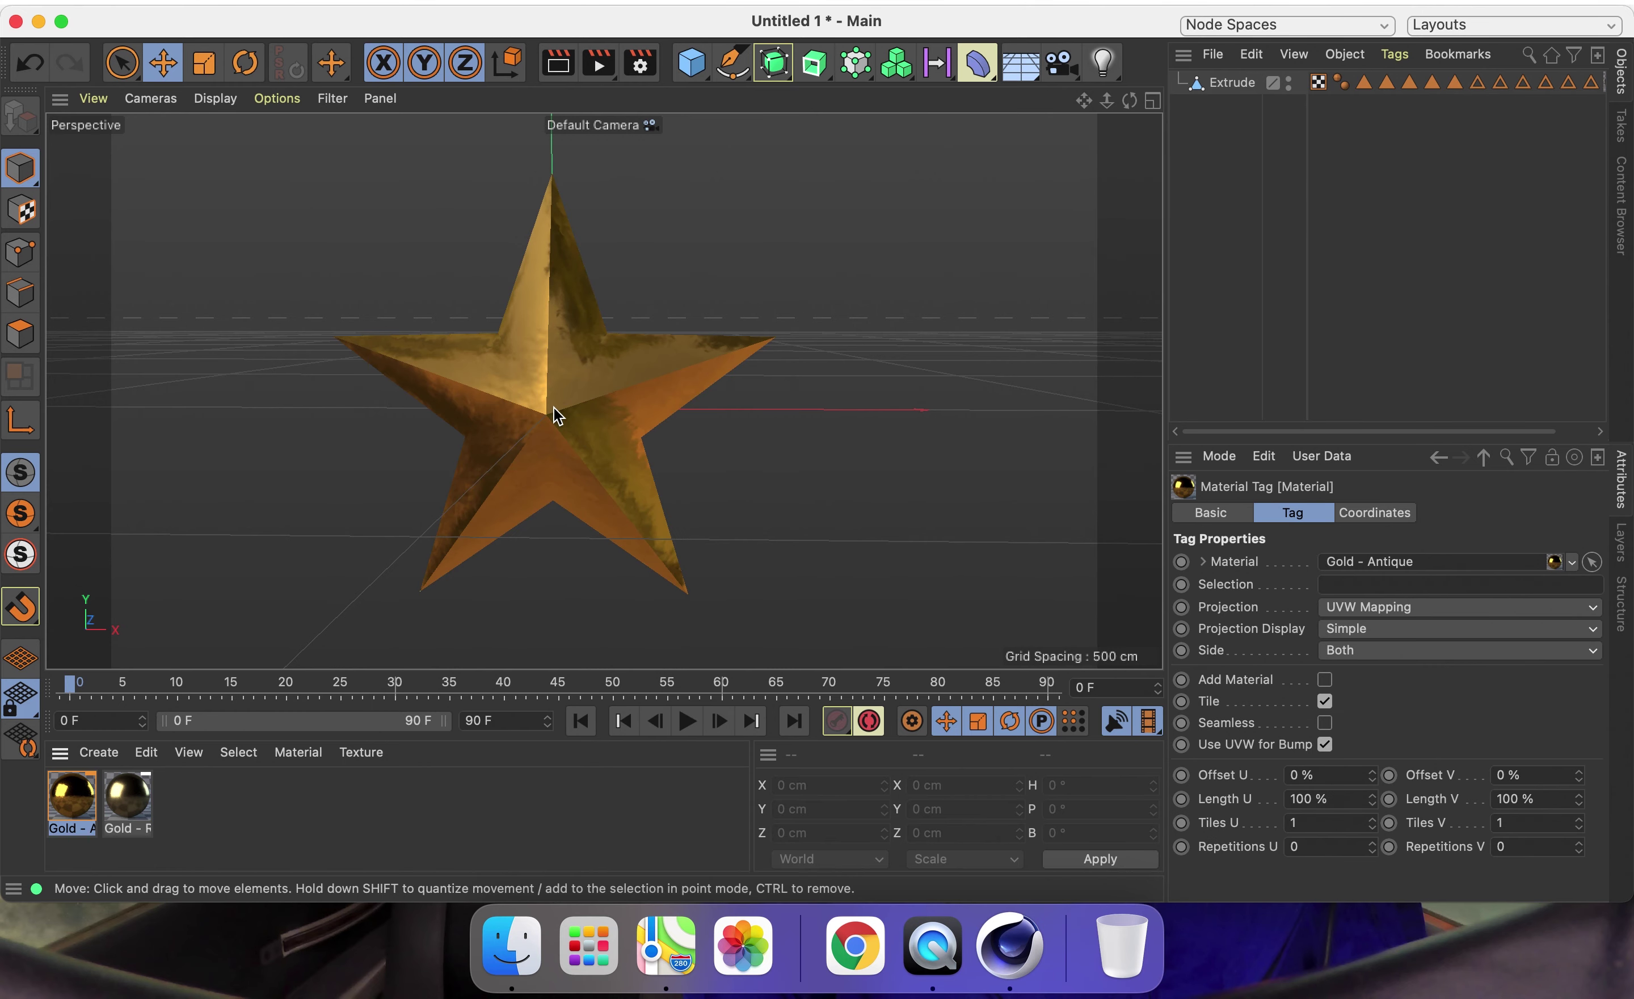
Delete the unused Gold - Rough material.
{"action": "left_click", "coordinate": [128, 805]}
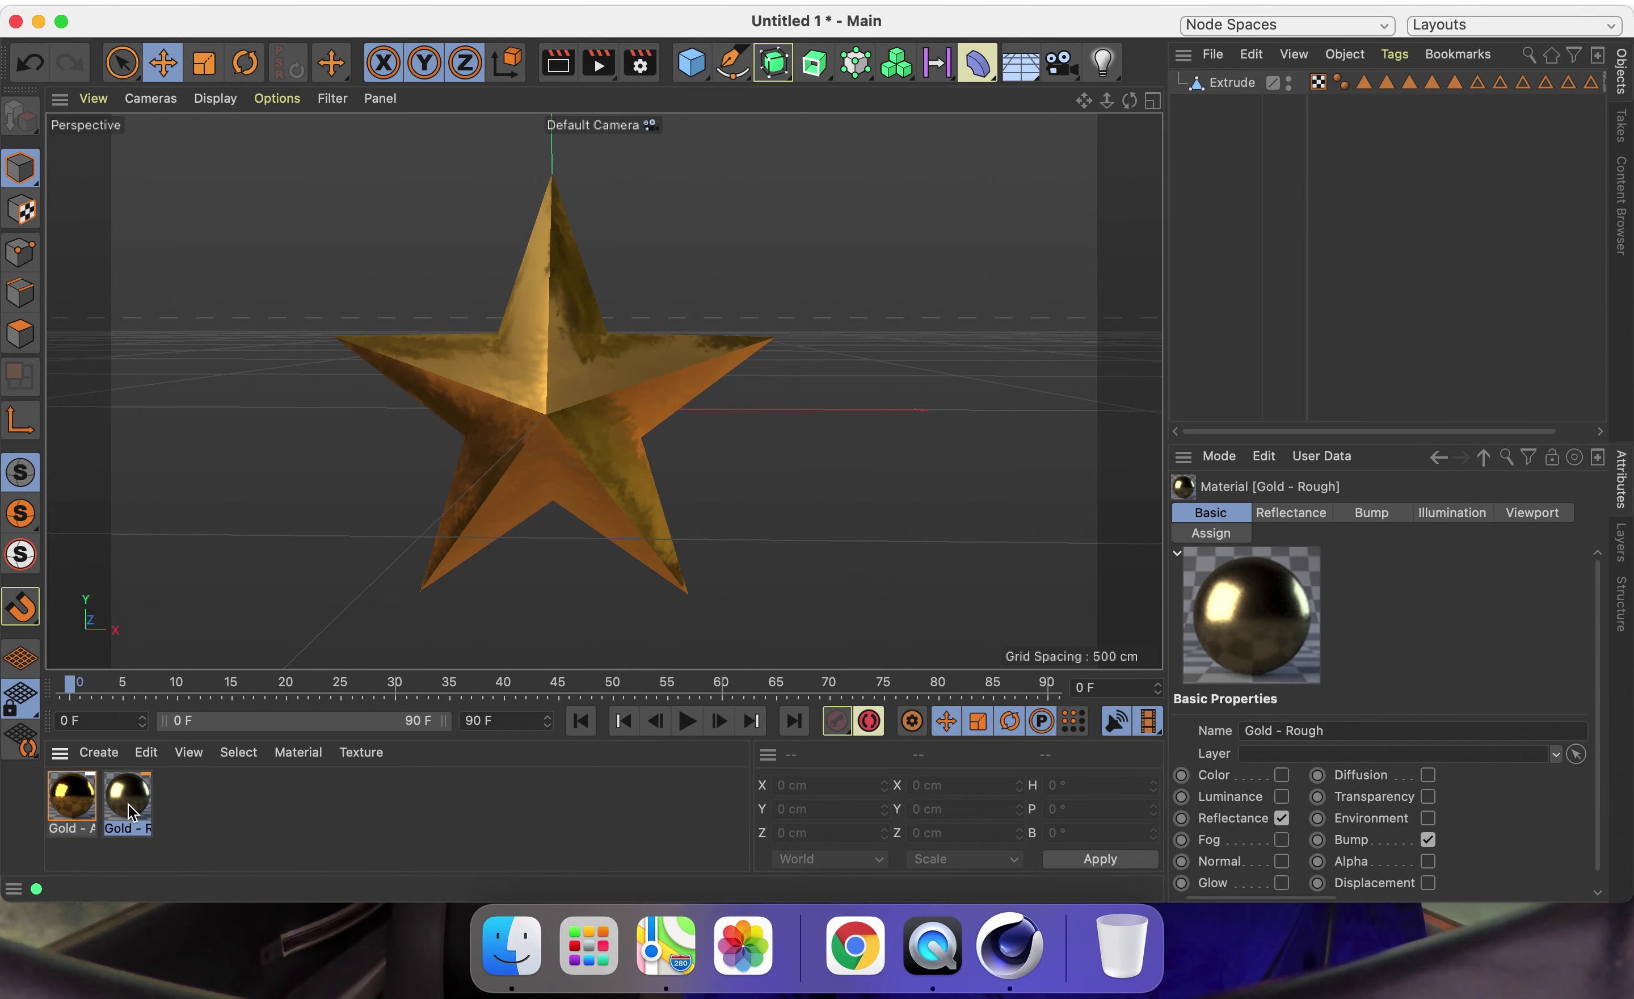
{"action": "key", "text": "BackSpace"}
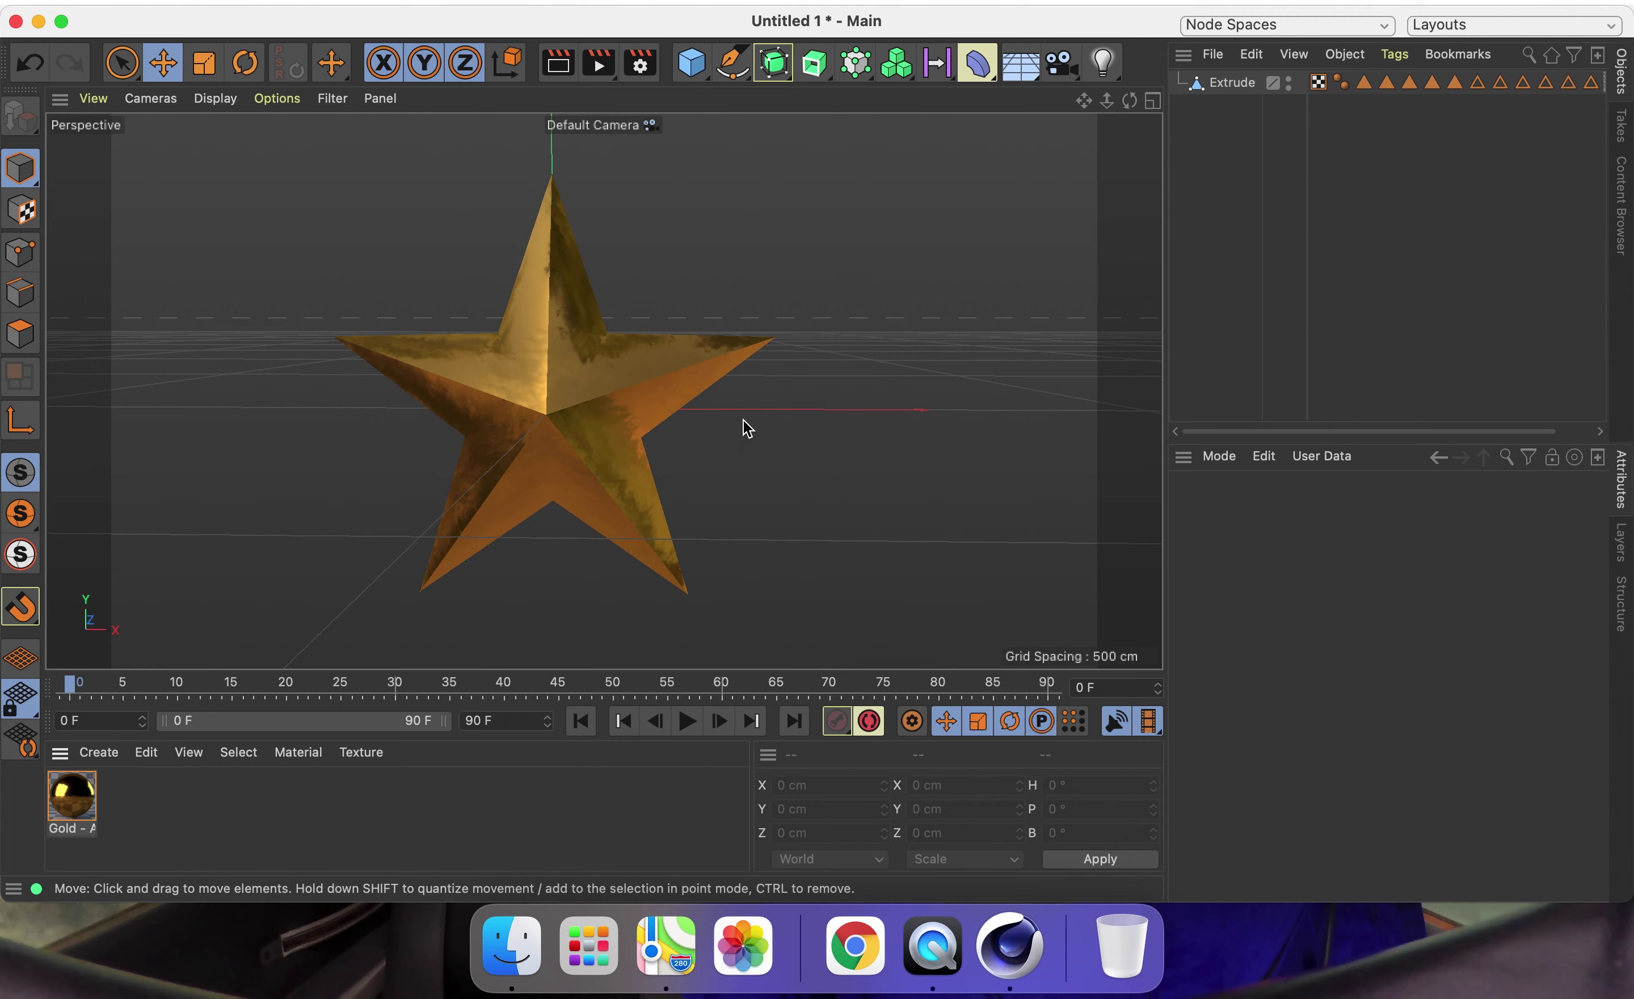
{"action": "left_click_drag", "start_coordinate": [1130, 100], "coordinate": [1067, 118]}
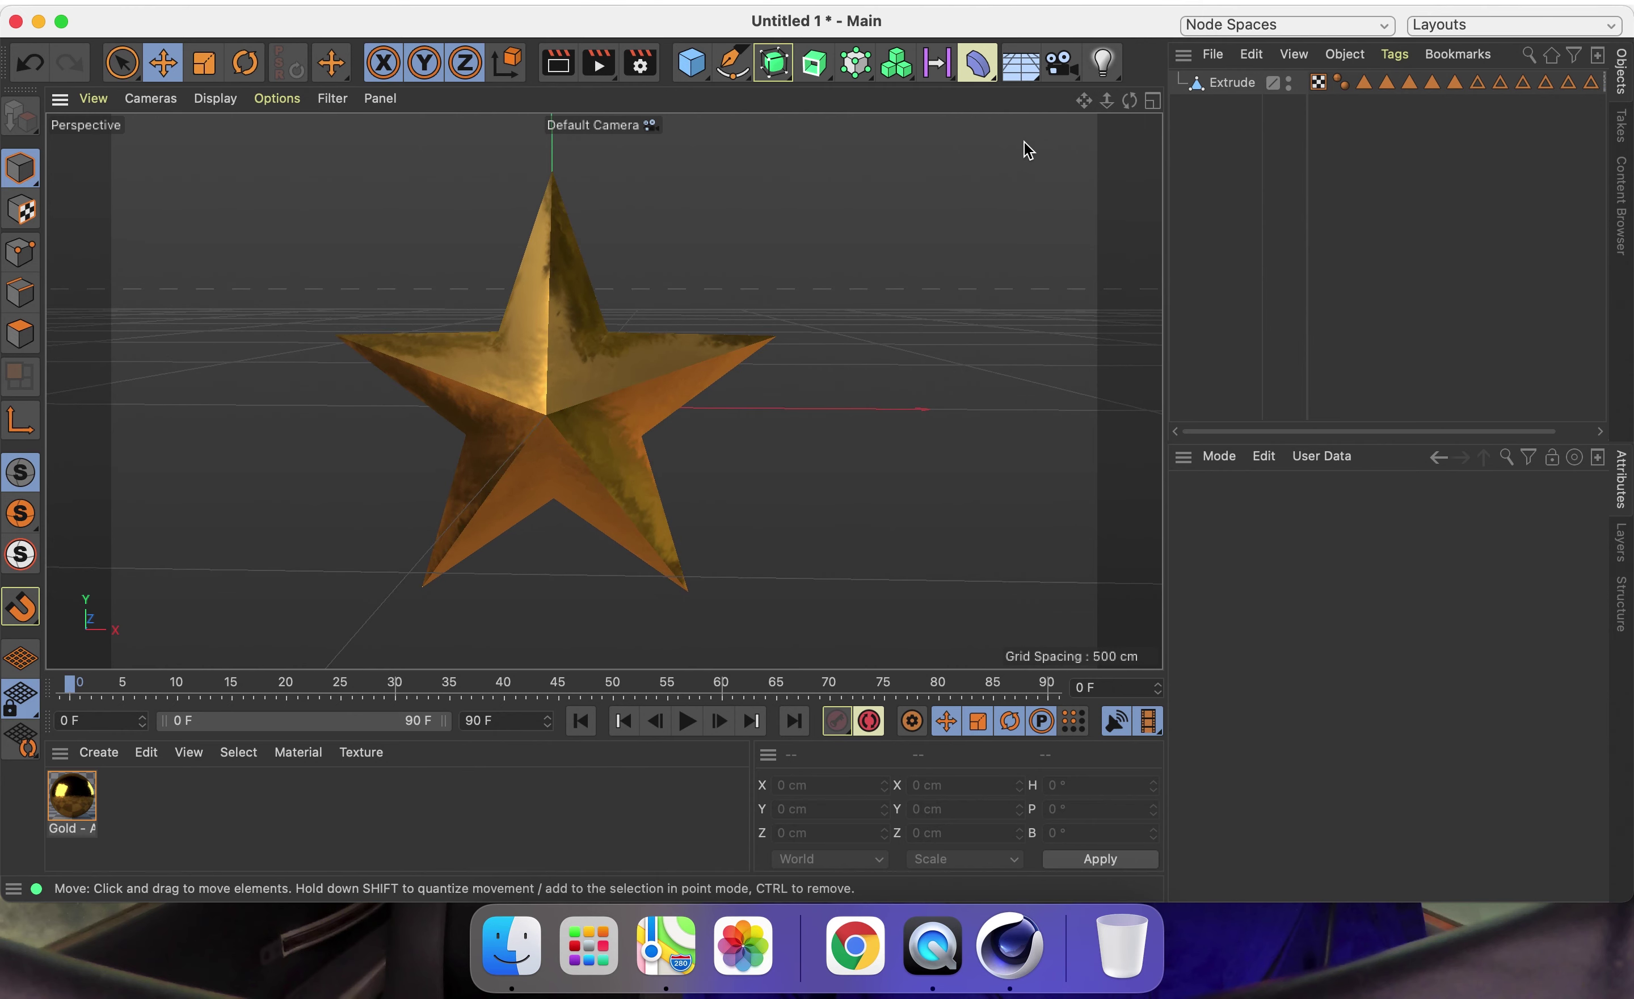
Add a Sky object and create a new material, Mat, with Reflectance turned off.
{"action": "left_click", "coordinate": [1020, 75]}
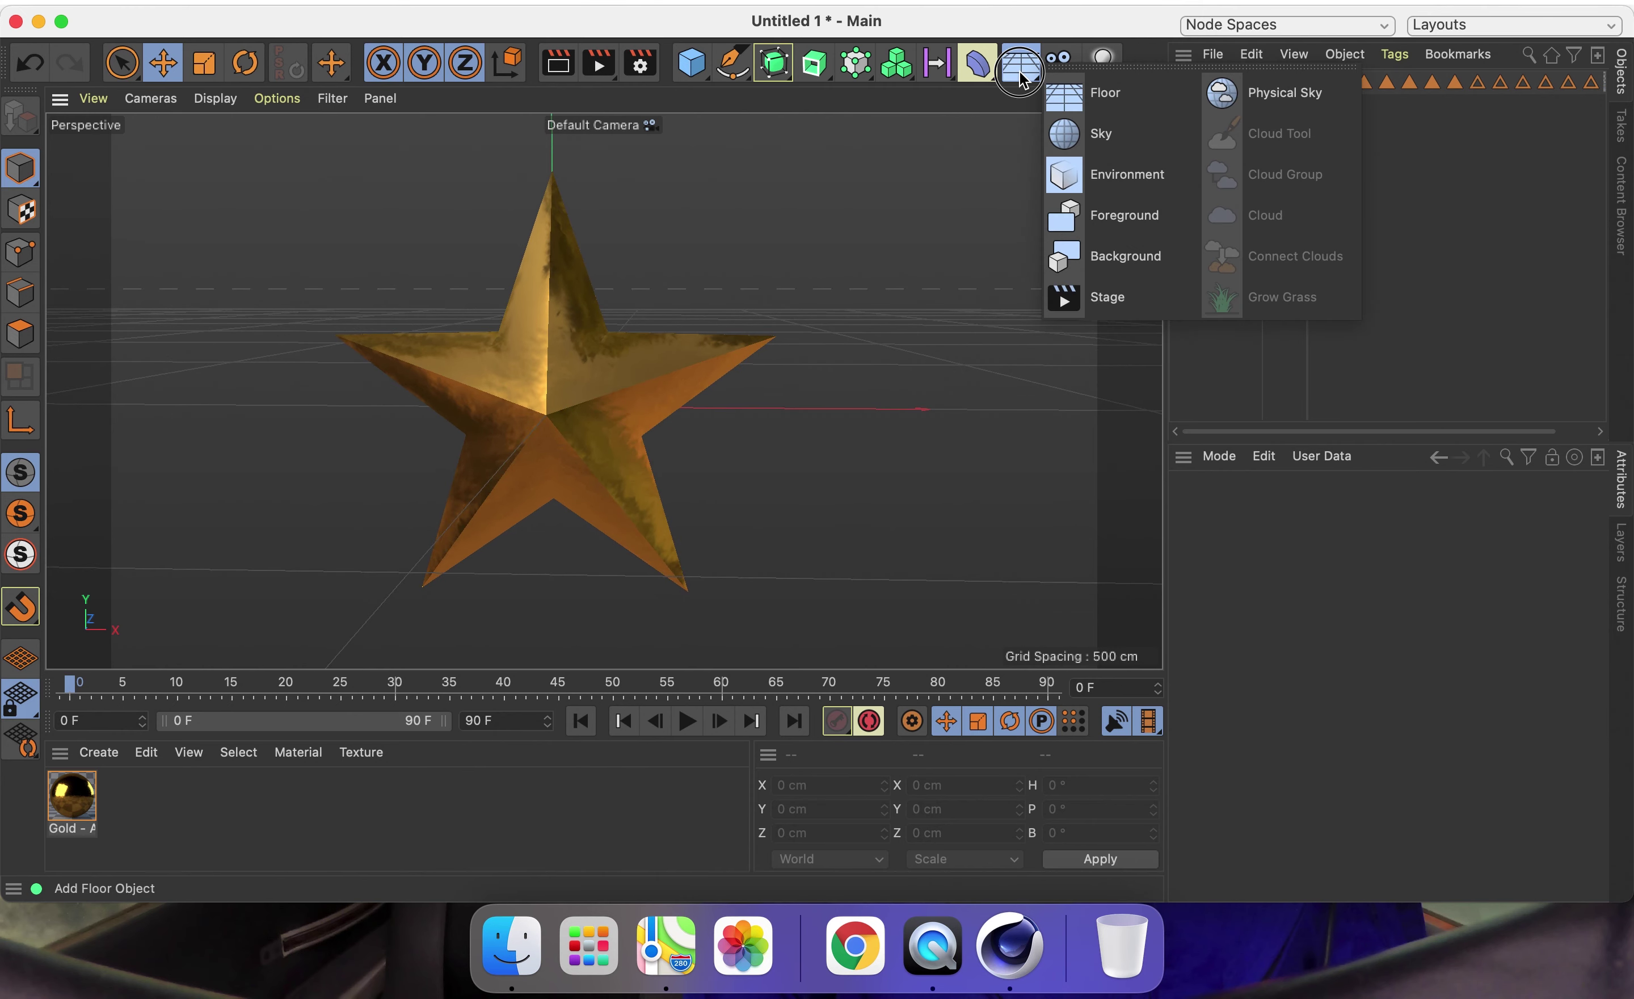
{"action": "left_click", "coordinate": [1120, 137]}
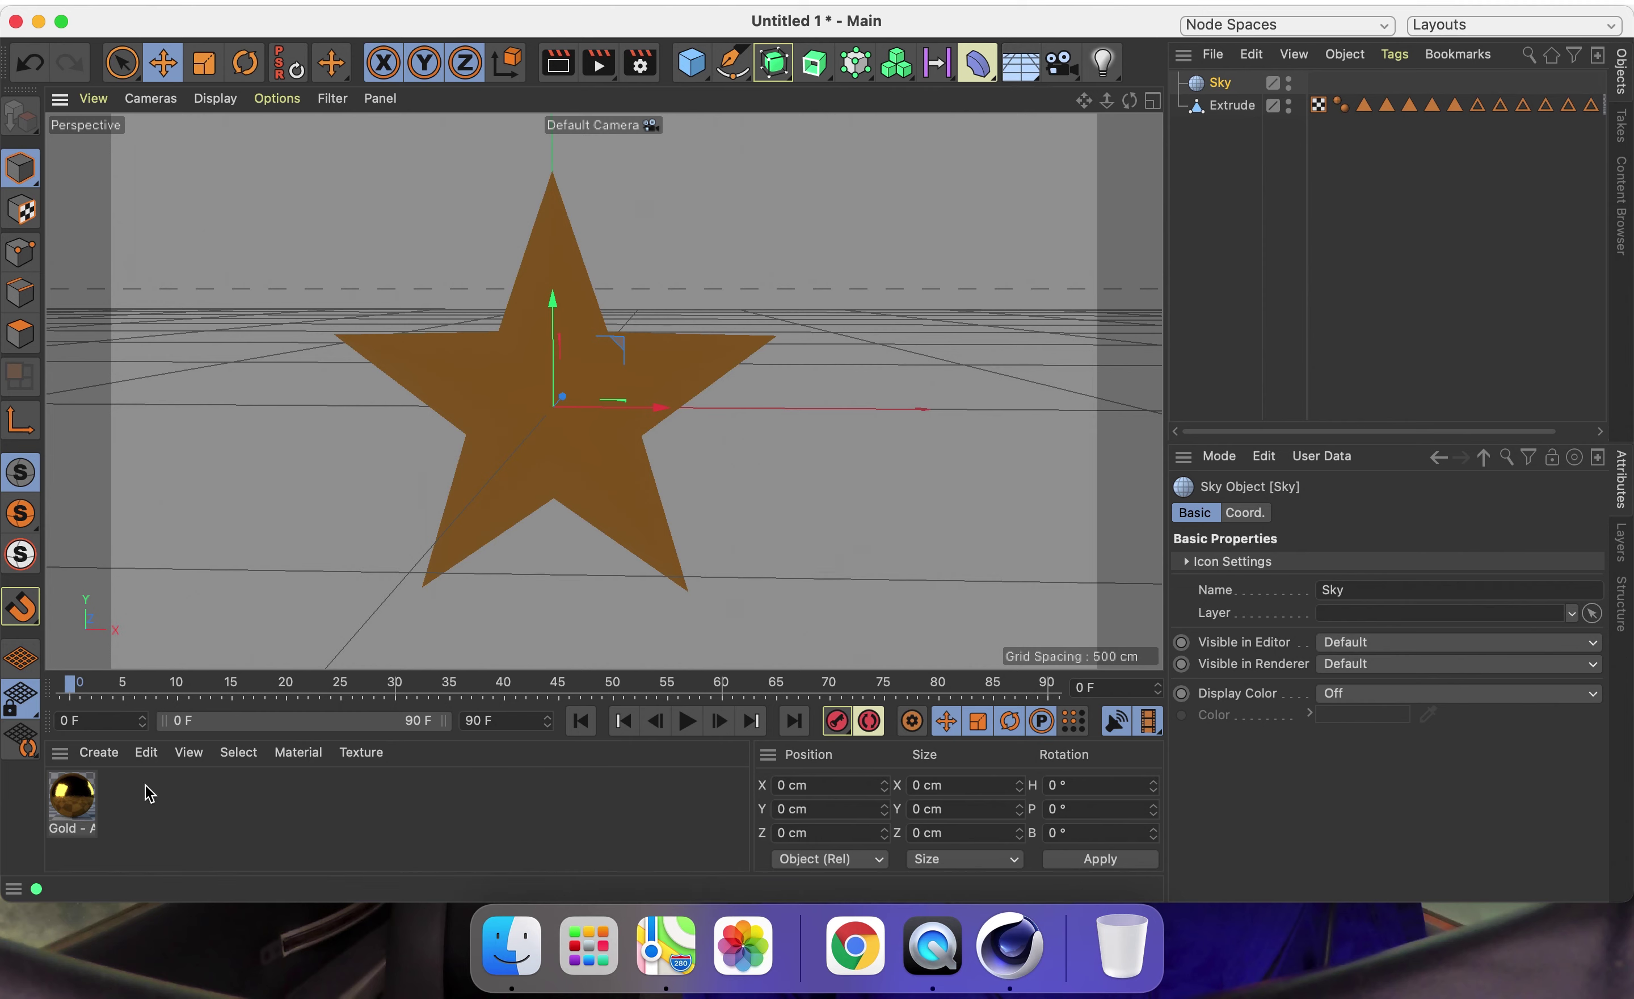
{"action": "double_click", "coordinate": [148, 801]}
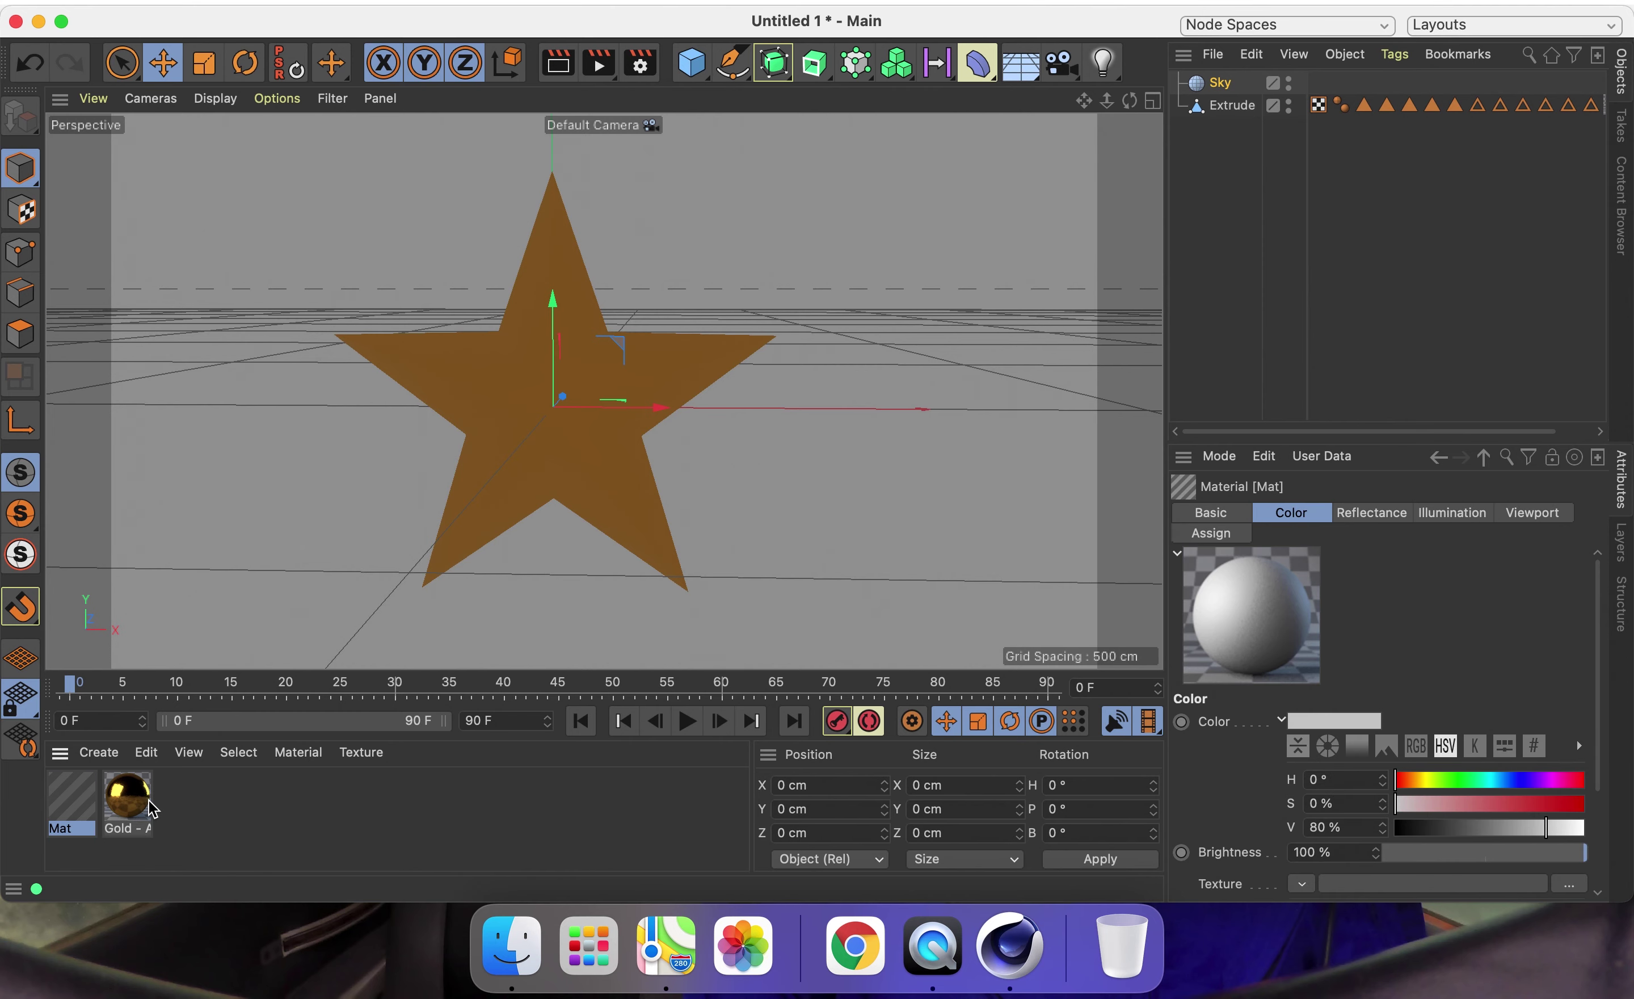
{"action": "double_click", "coordinate": [63, 794]}
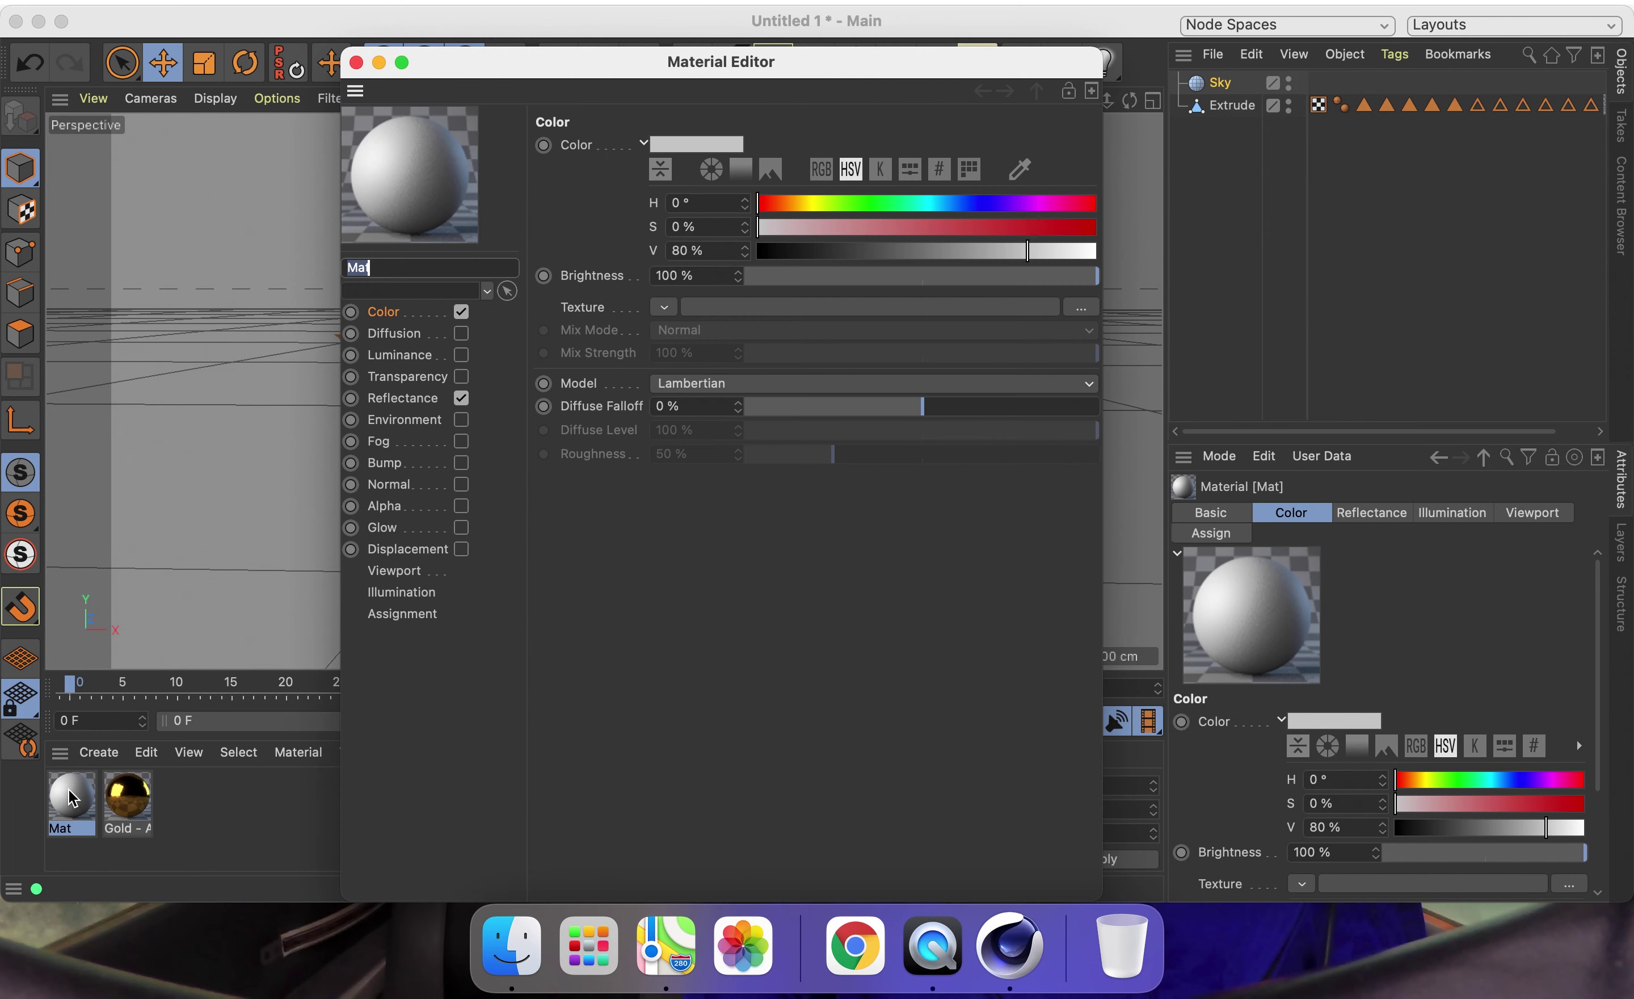
{"action": "left_click", "coordinate": [461, 399]}
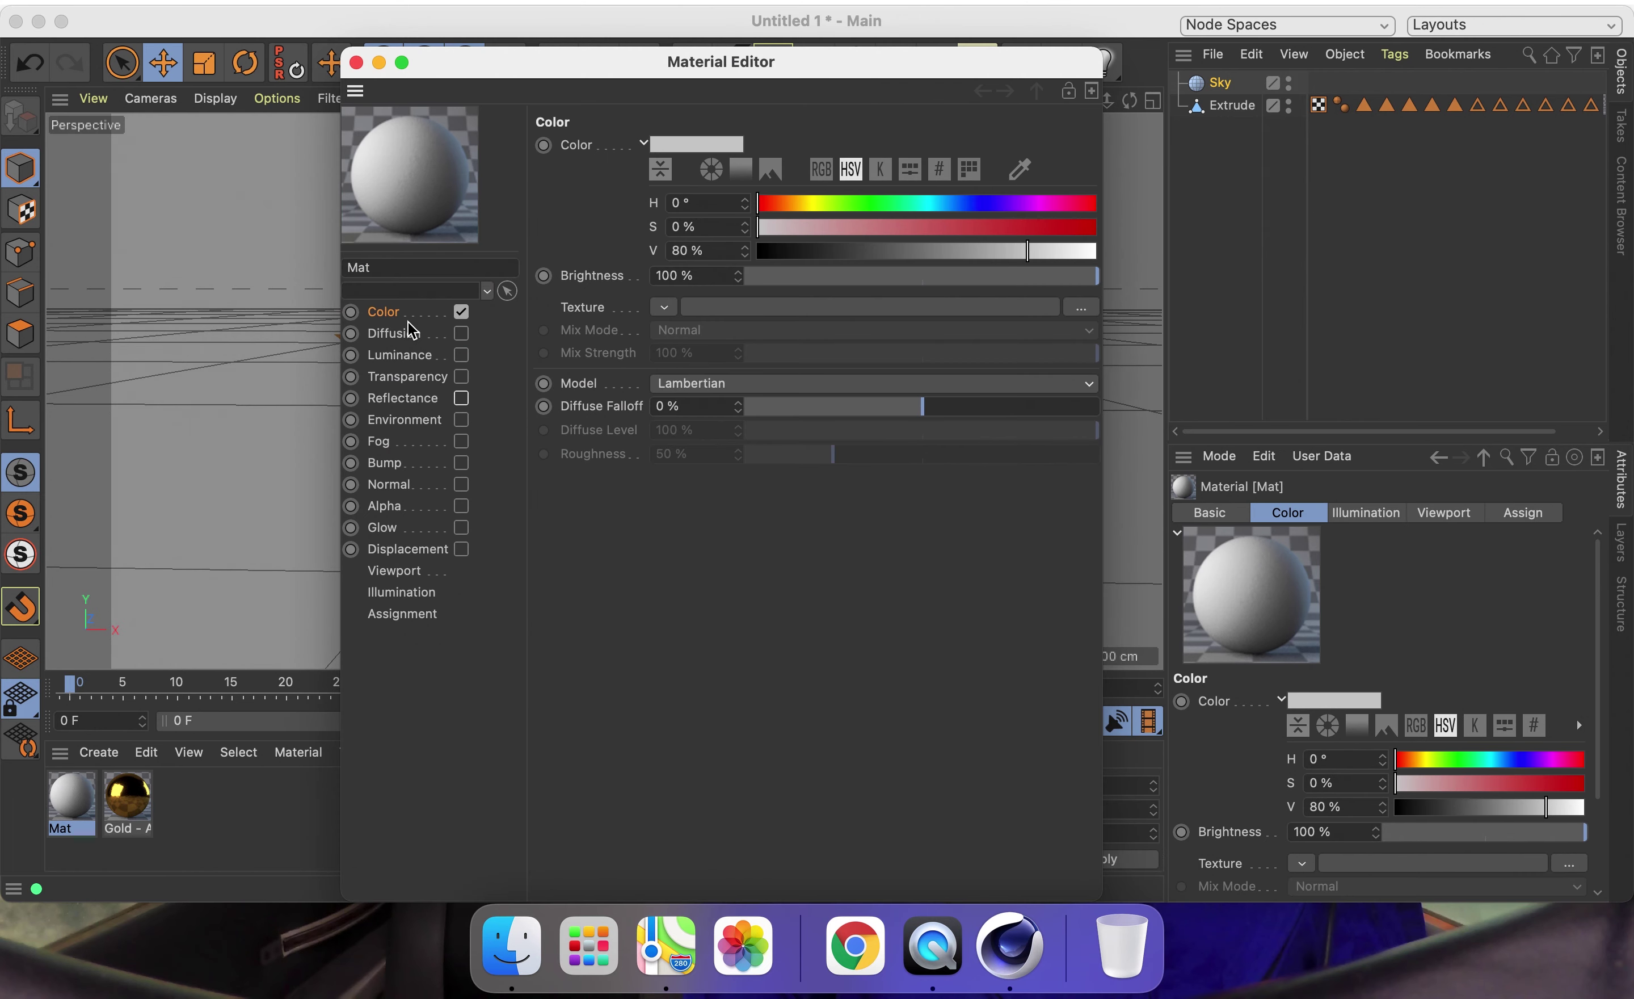
Set Mat's colour texture to morning-sky-hdr-1615247.jpeg, copied into the project, and drag Mat onto the Sky.
{"action": "left_click", "coordinate": [1081, 308]}
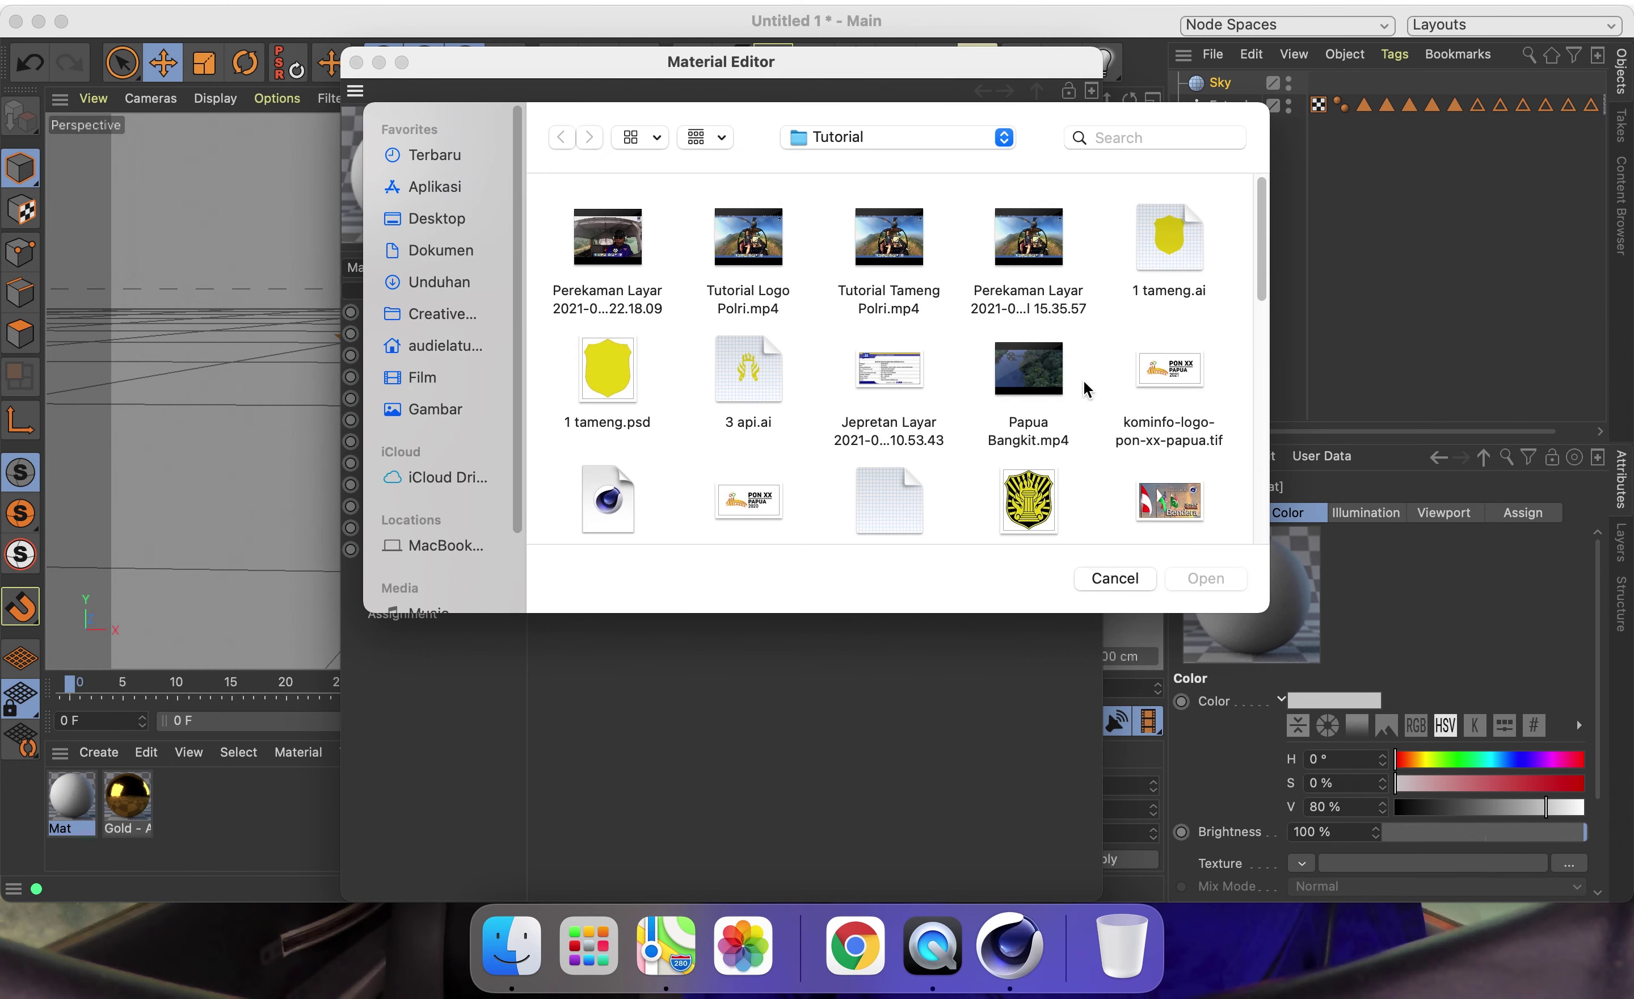
{"action": "scroll", "coordinate": [1091, 392], "scroll_direction": "down", "scroll_amount": 3}
{"action": "scroll", "coordinate": [1091, 389], "scroll_direction": "down", "scroll_amount": 3}
{"action": "scroll", "coordinate": [1092, 387], "scroll_direction": "down", "scroll_amount": 3}
{"action": "scroll", "coordinate": [1091, 387], "scroll_direction": "down", "scroll_amount": 2}
{"action": "scroll", "coordinate": [1089, 378], "scroll_direction": "down", "scroll_amount": 3}
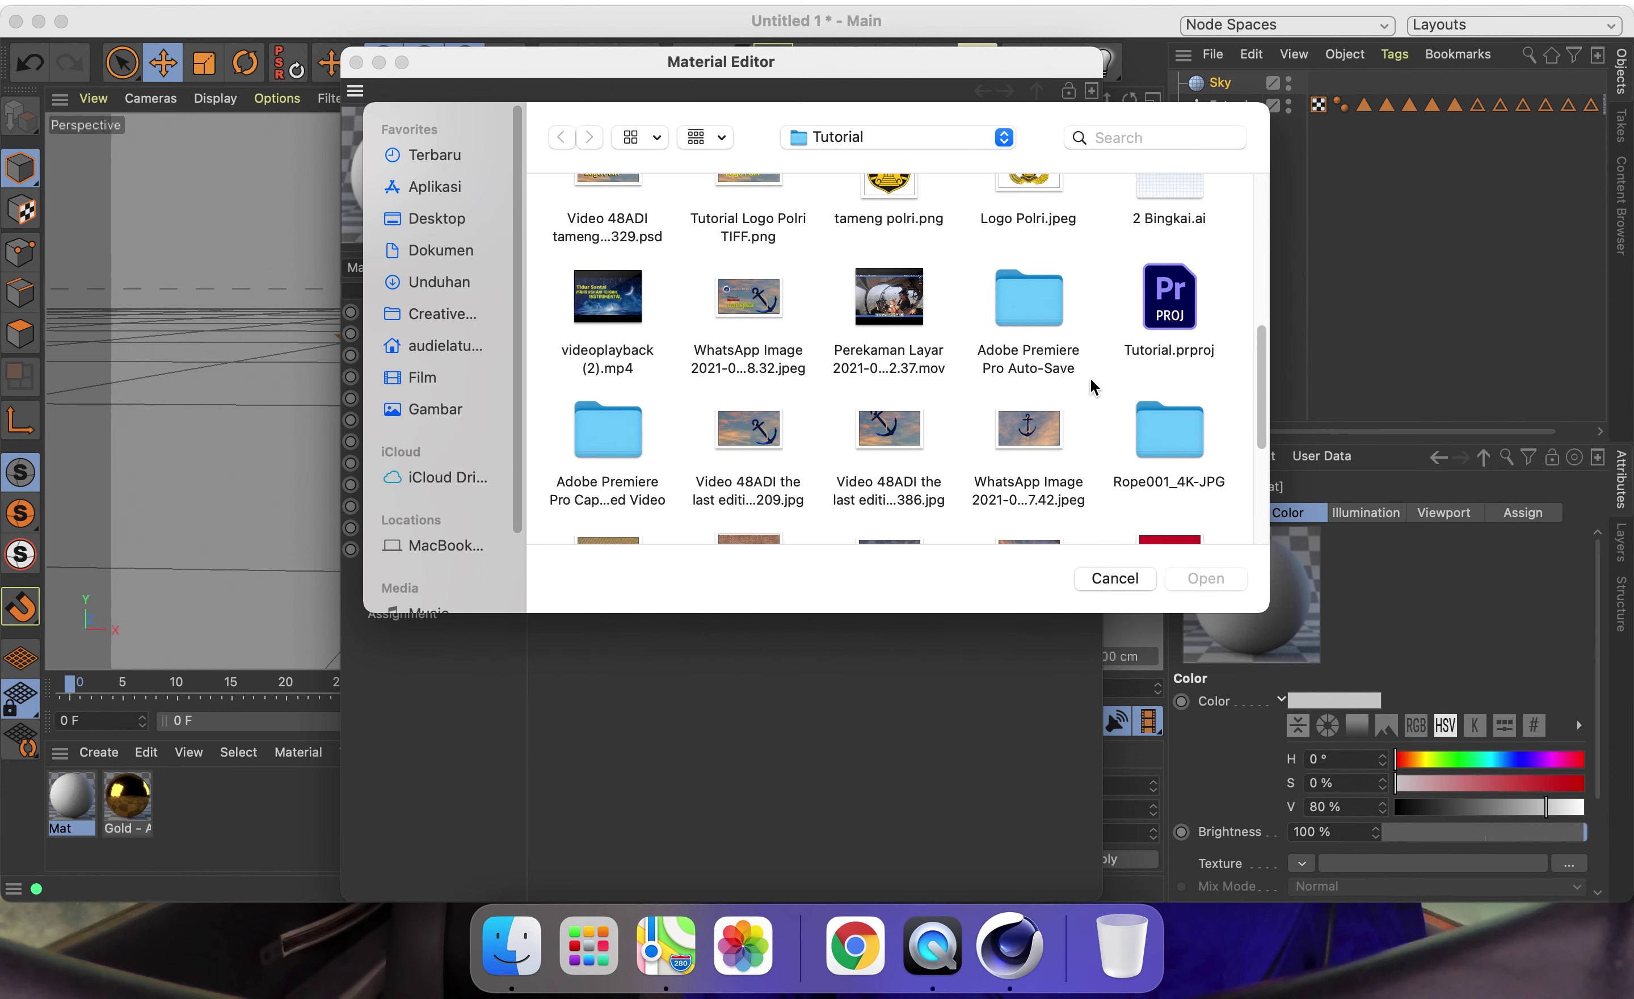
{"action": "scroll", "coordinate": [1090, 378], "scroll_direction": "down", "scroll_amount": 2}
{"action": "left_click", "coordinate": [1037, 467]}
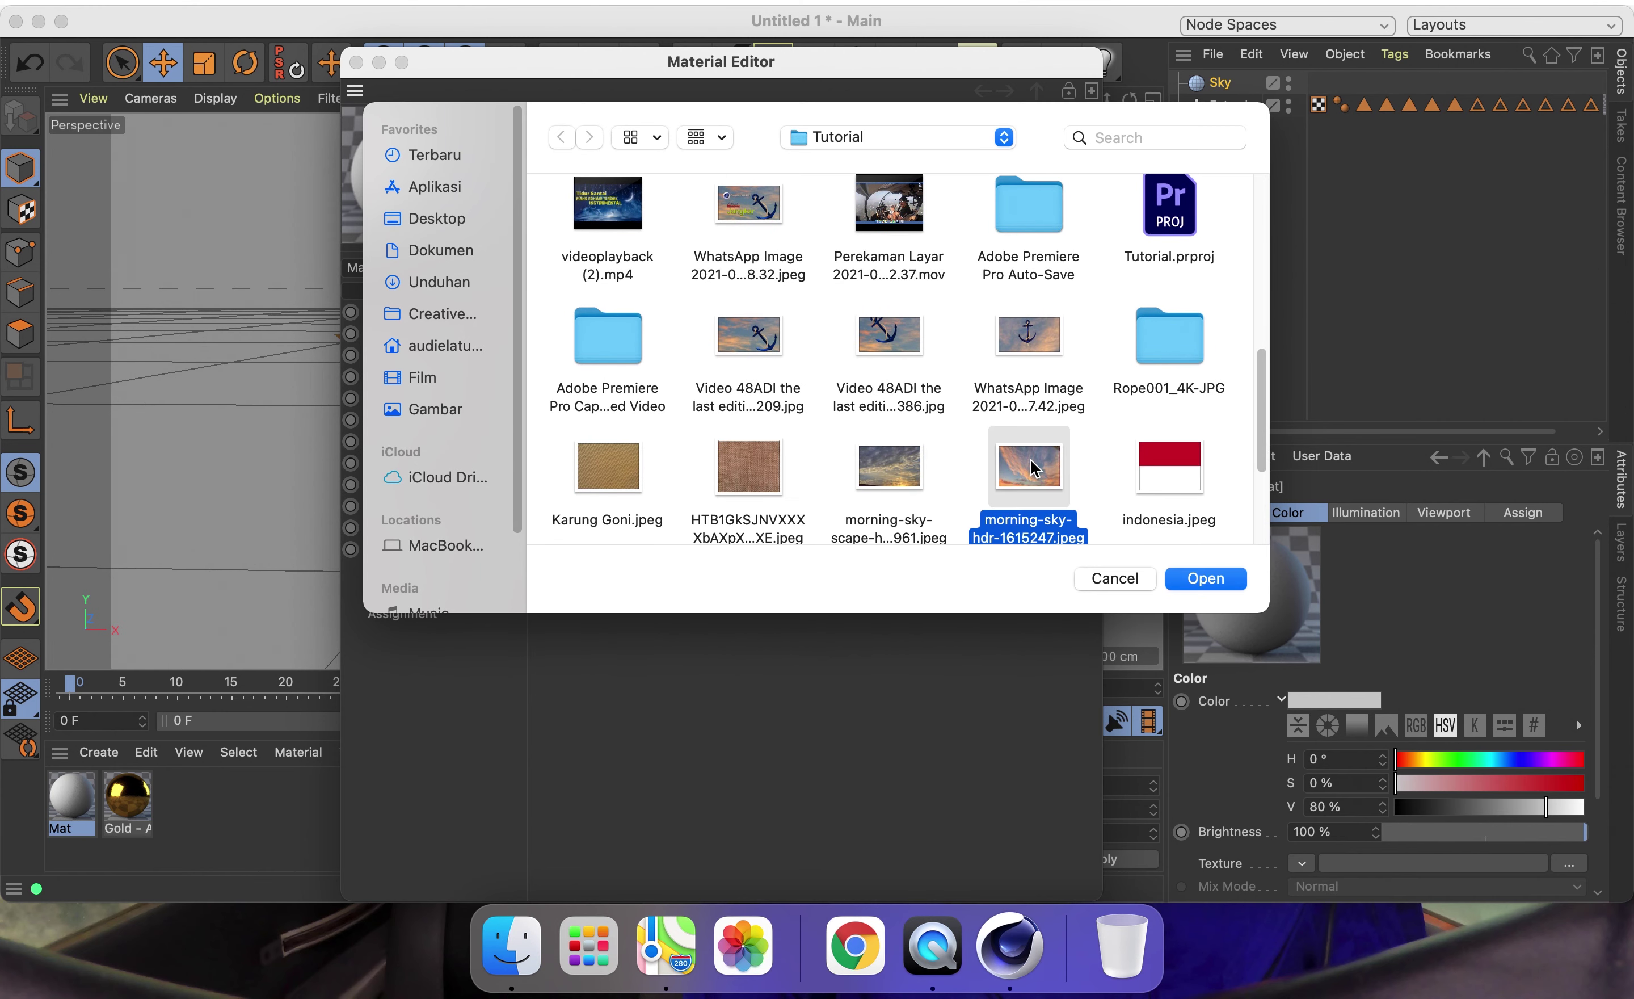
{"action": "left_click", "coordinate": [1206, 579]}
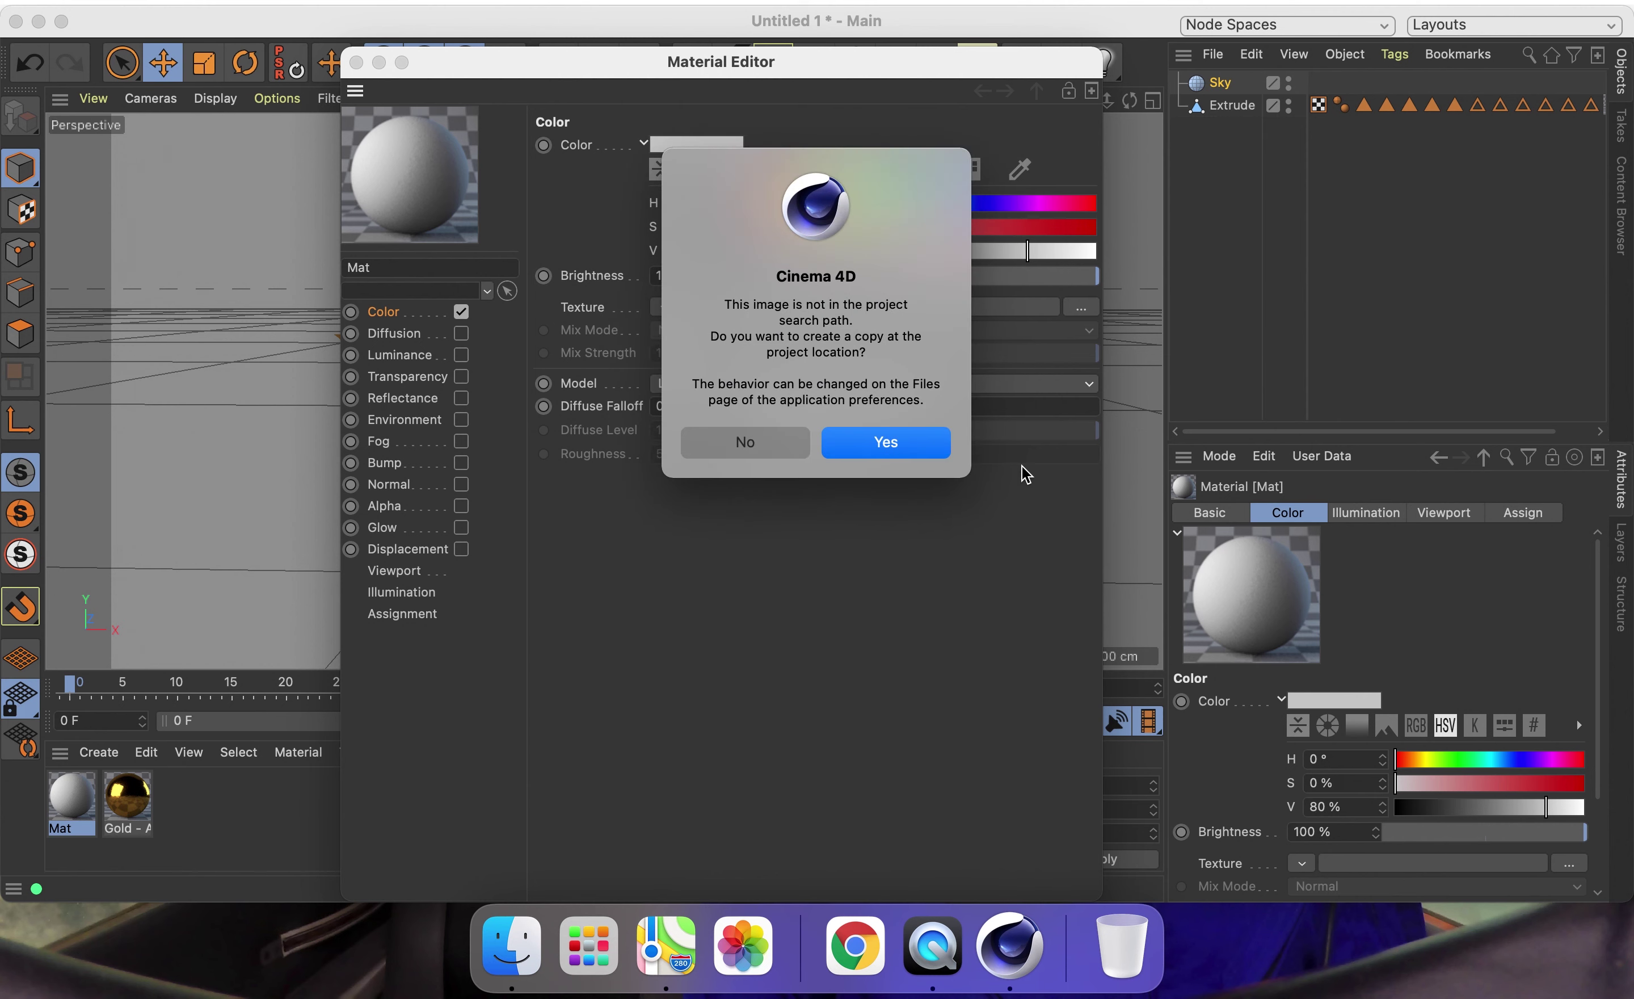
{"action": "left_click", "coordinate": [753, 445]}
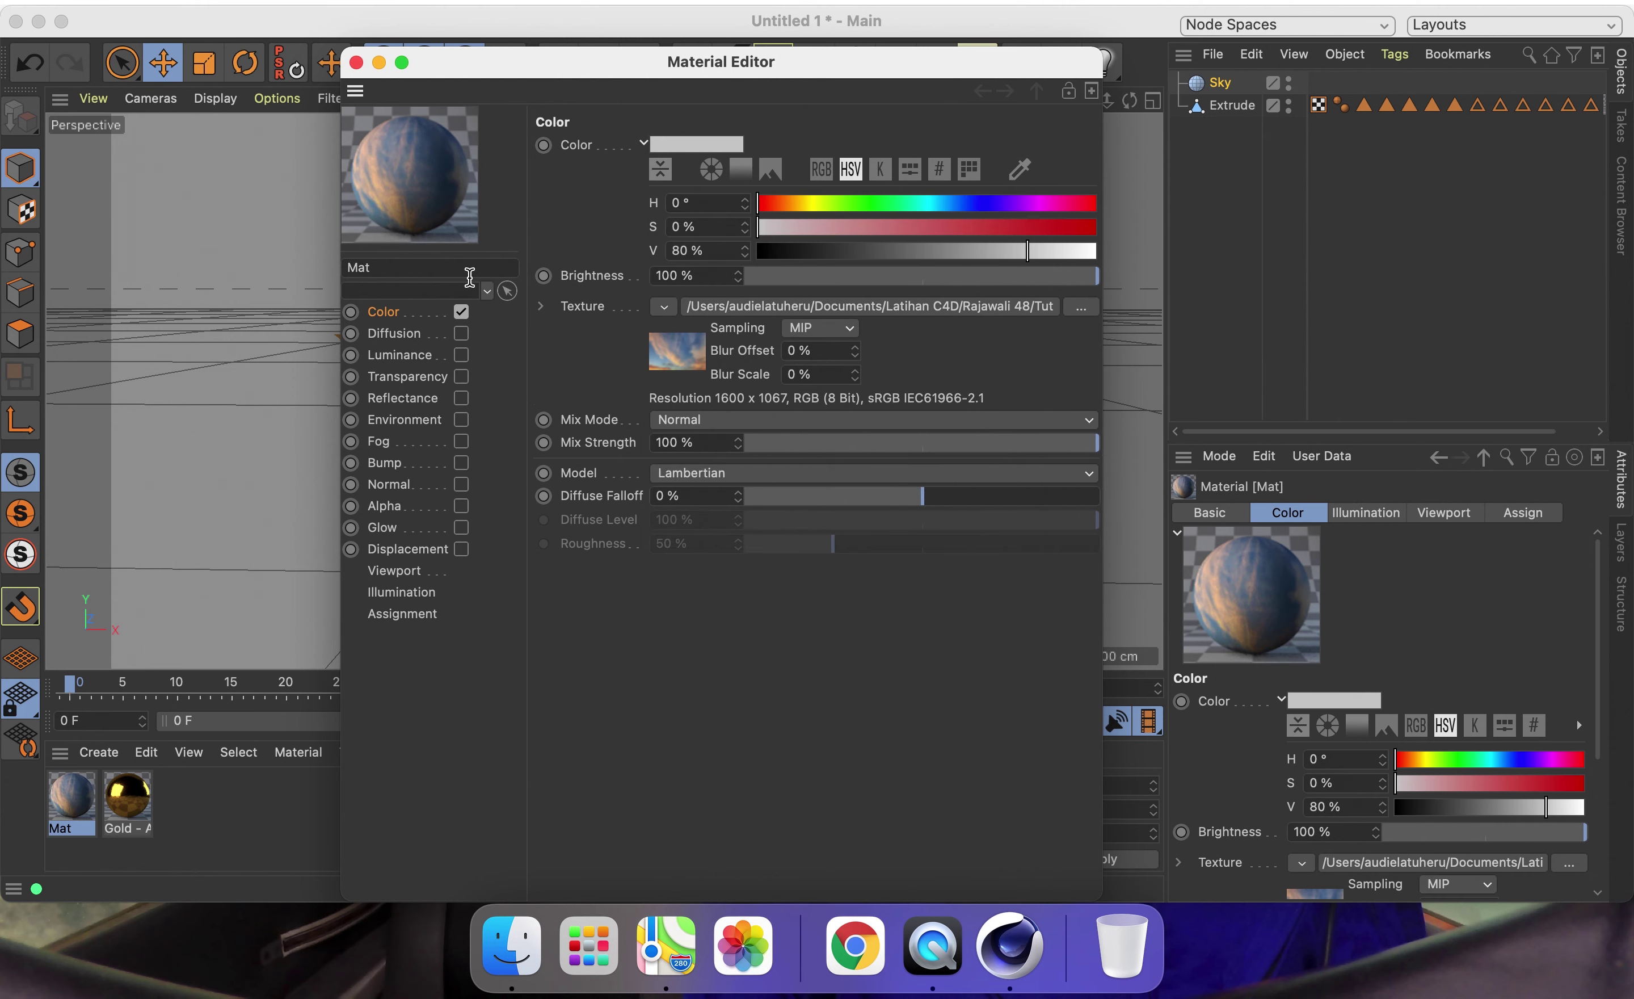
{"action": "left_click", "coordinate": [356, 63]}
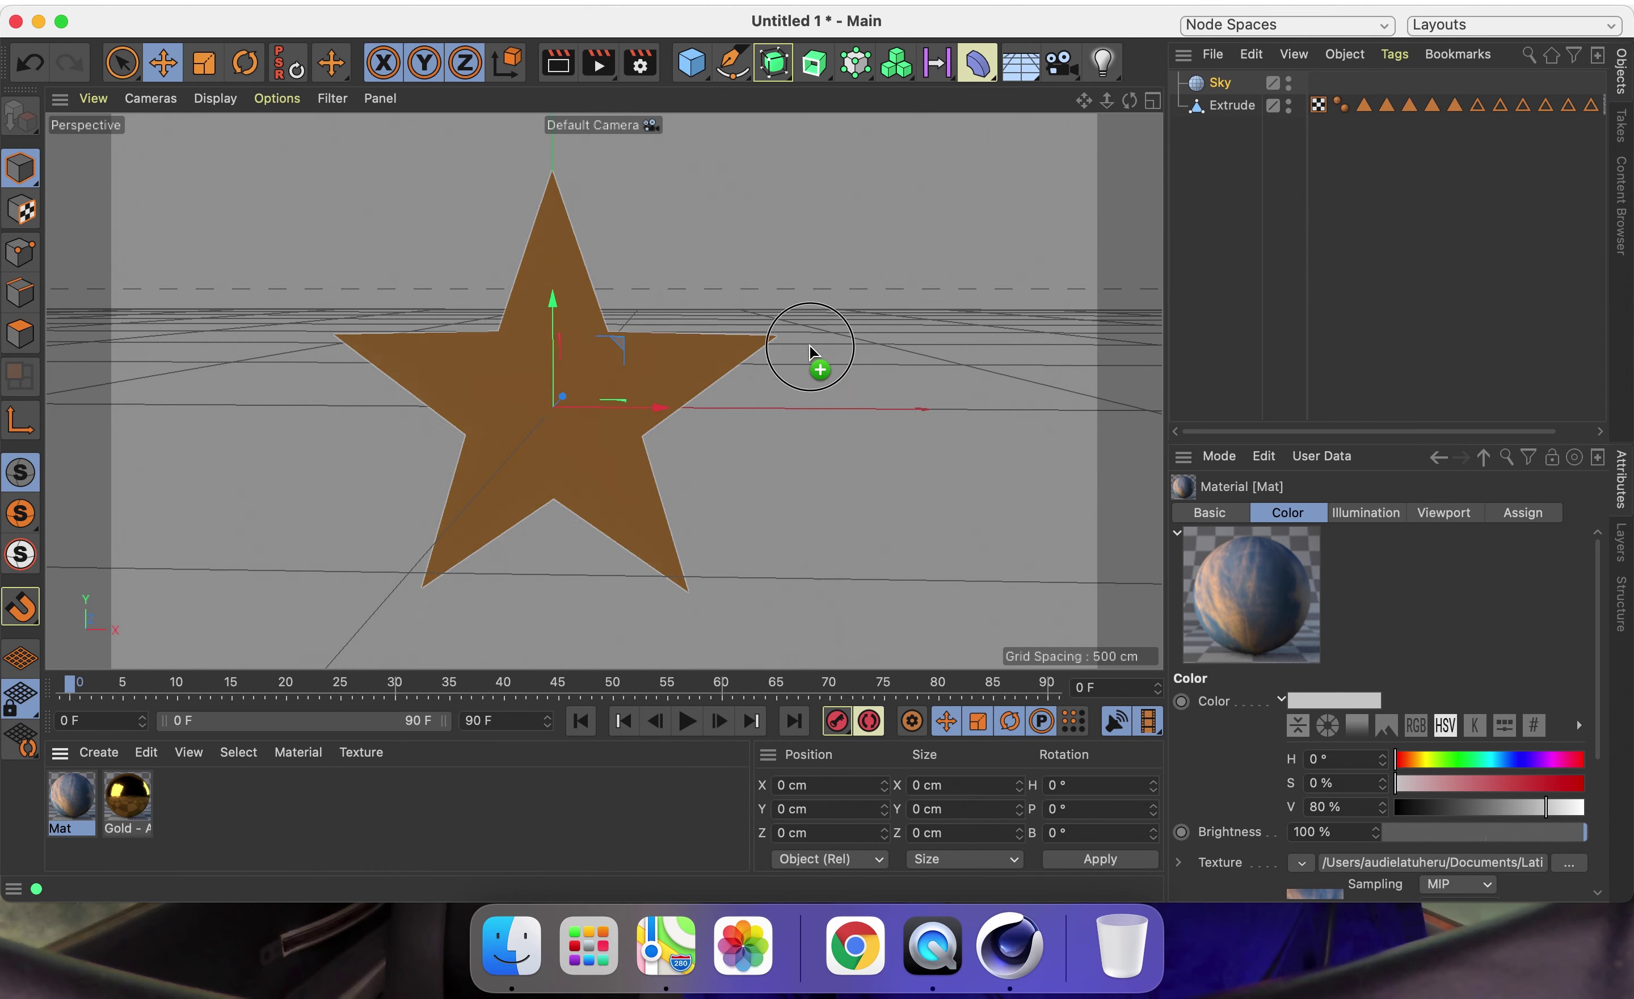
{"action": "left_click_drag", "start_coordinate": [78, 812], "coordinate": [1016, 205]}
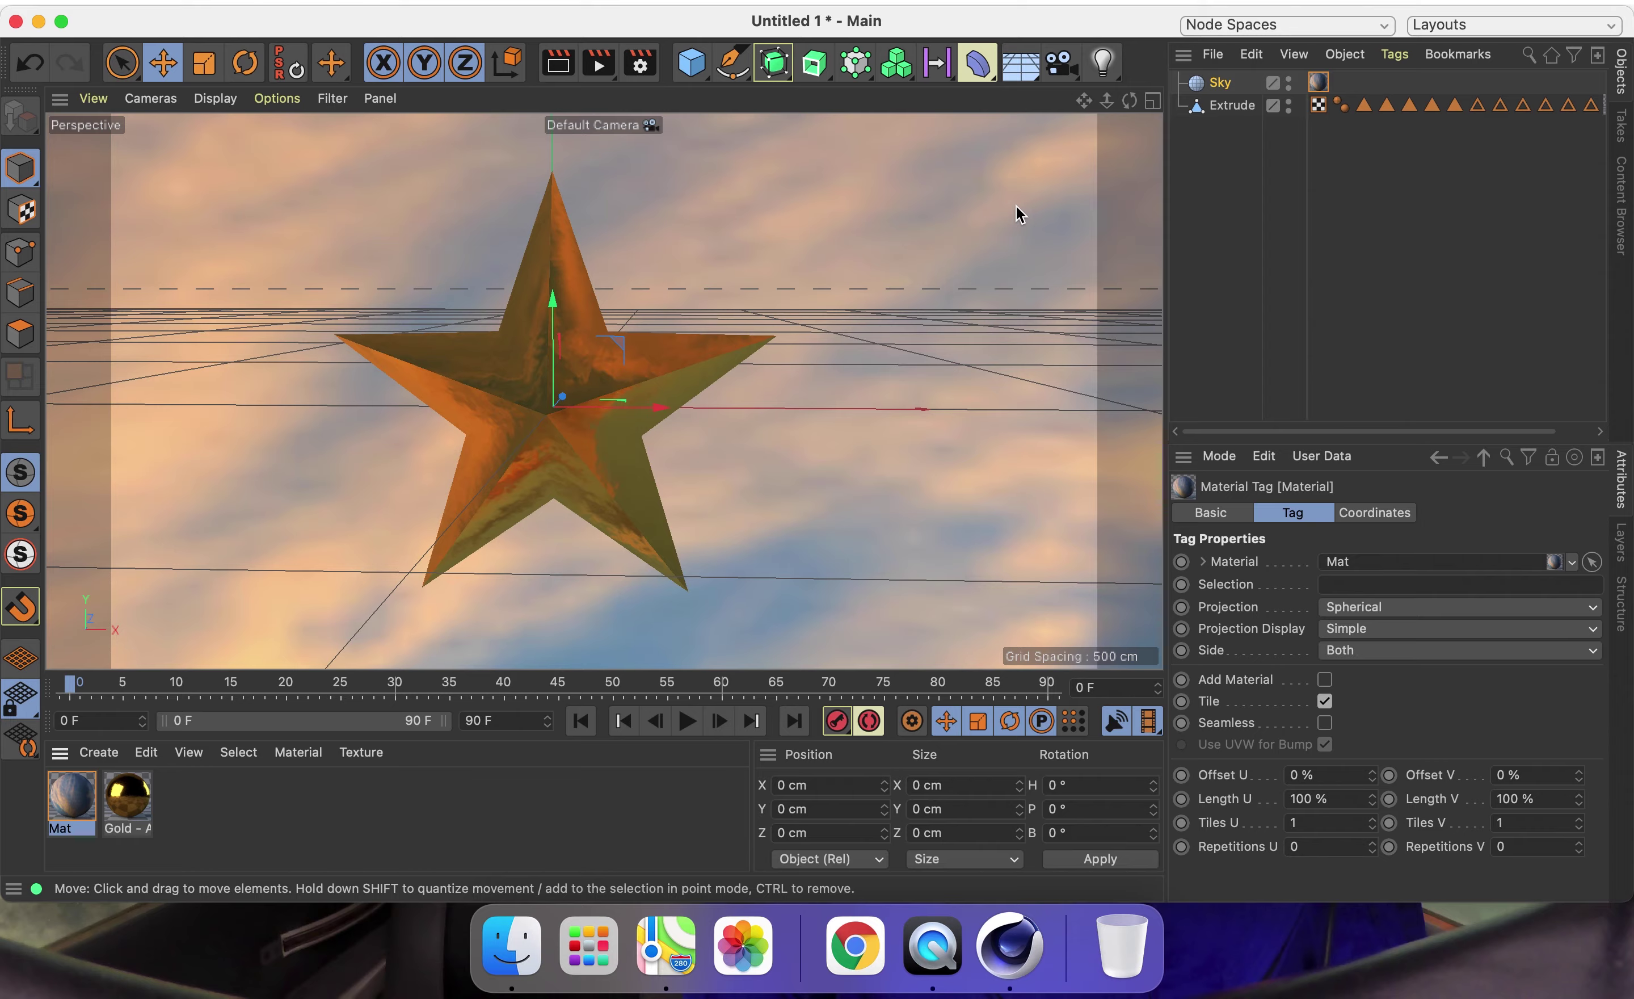
Orbit the view from several angles to check the gold star inside the cloudy sky.
{"action": "left_click_drag", "start_coordinate": [1130, 100], "coordinate": [1047, 107]}
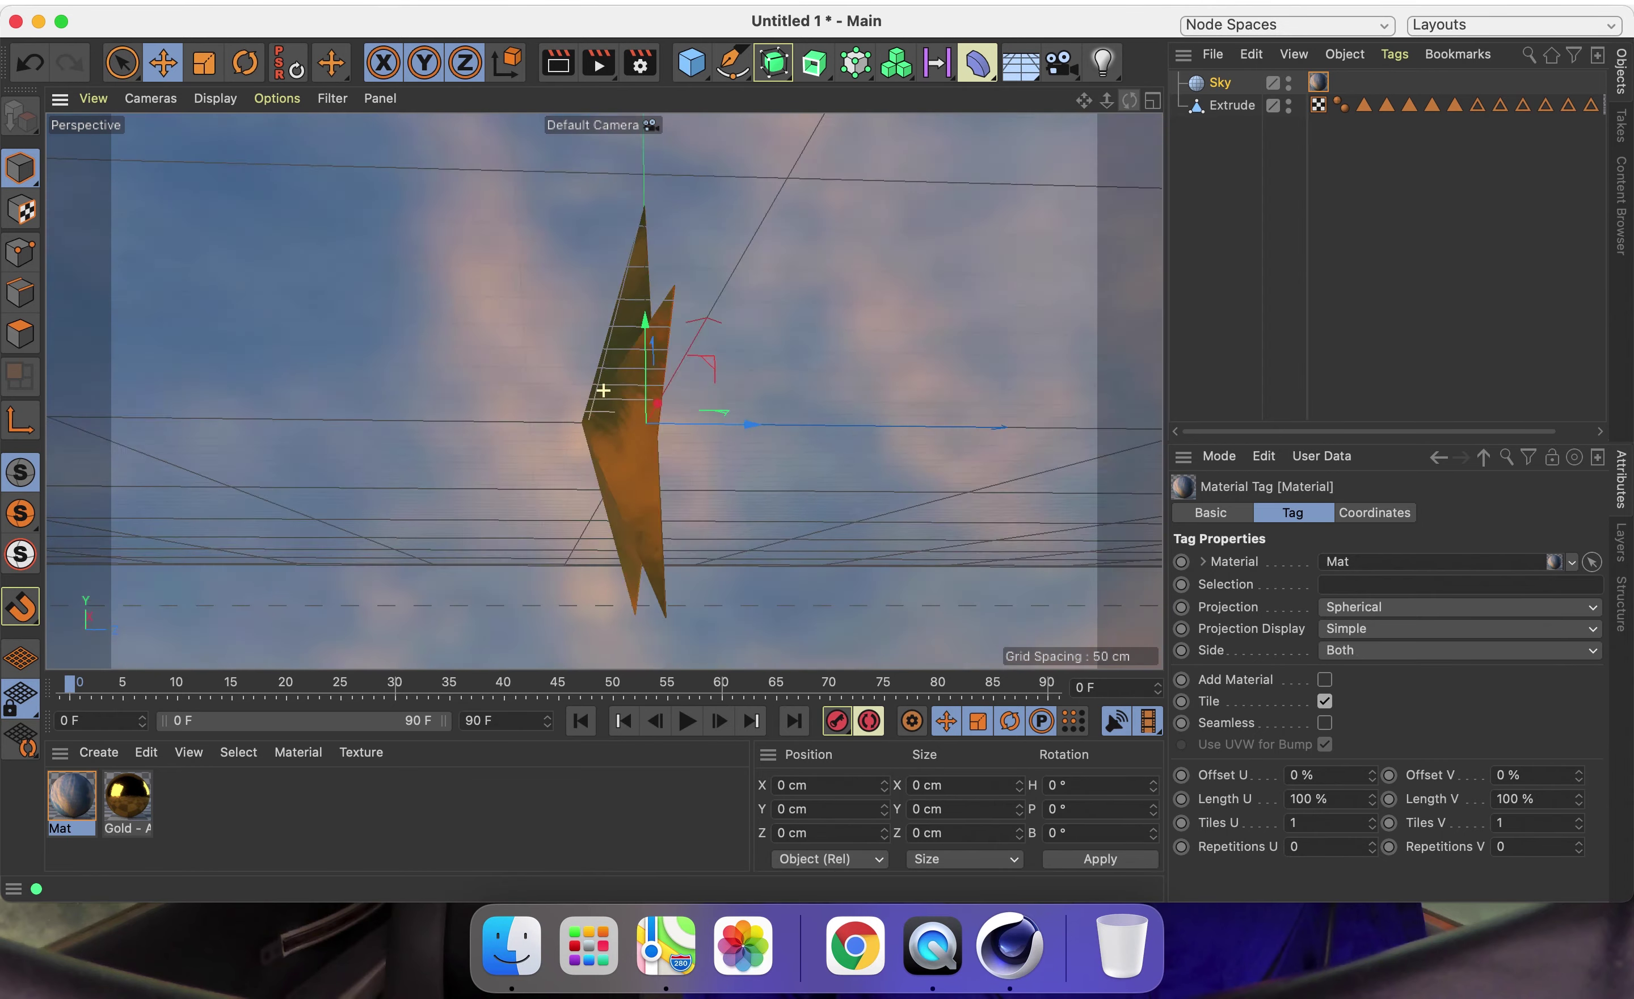
{"action": "left_click_drag", "start_coordinate": [603, 390], "coordinate": [604, 390], "text": "alt"}
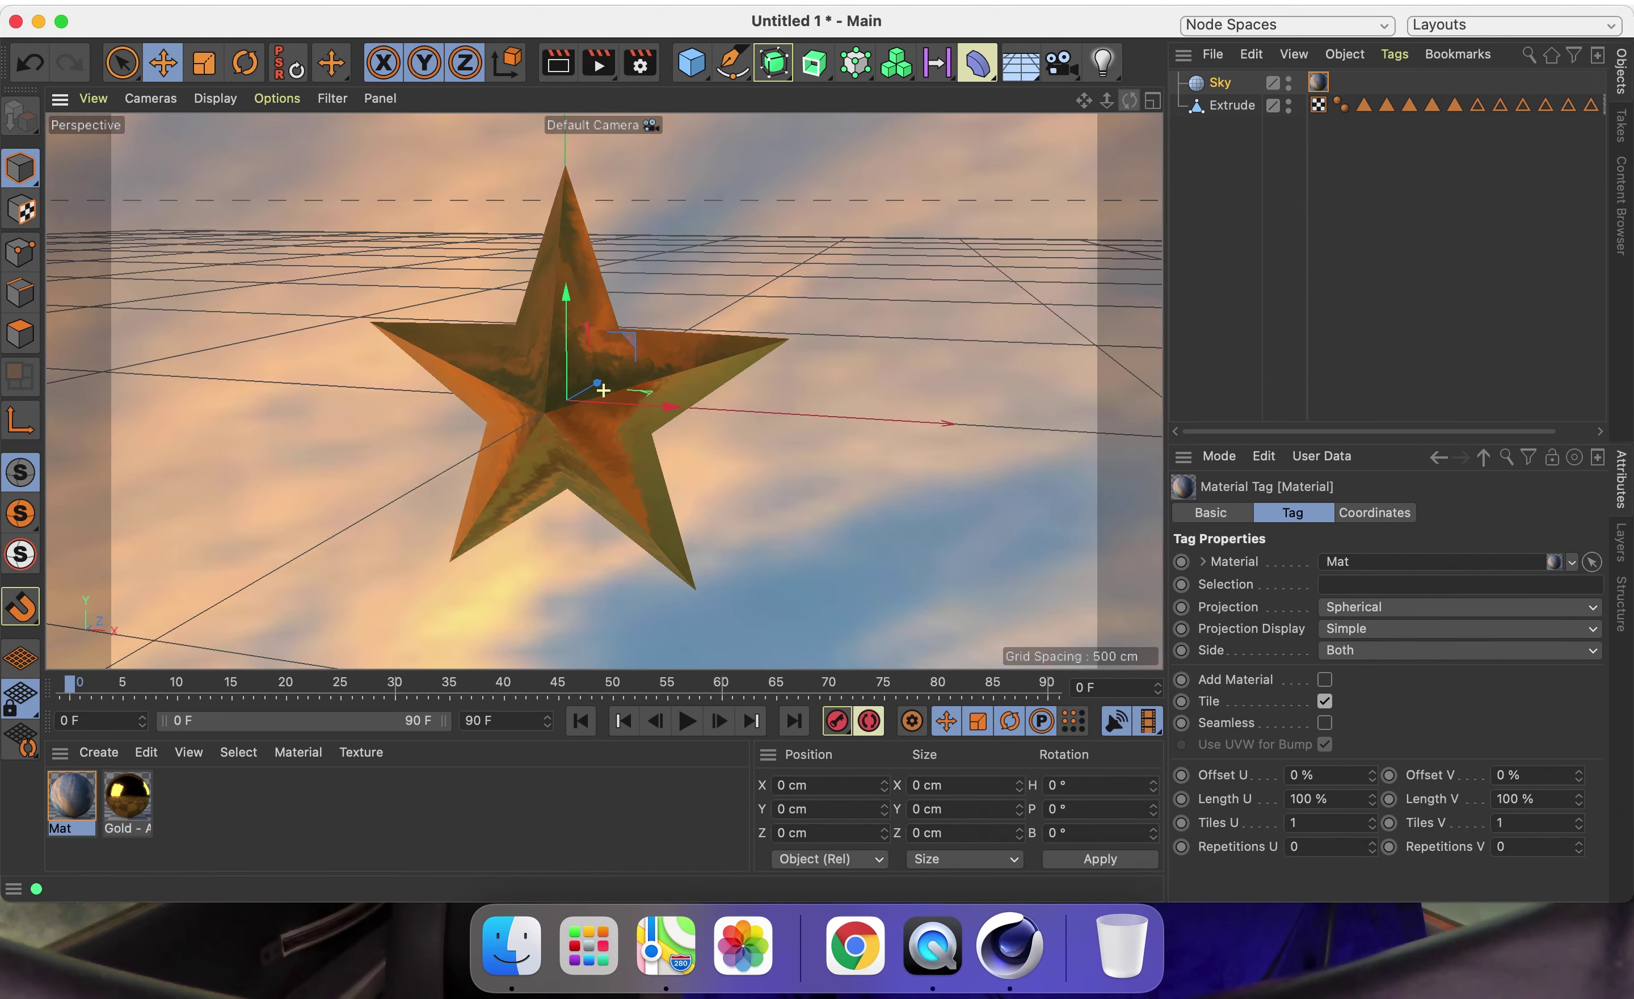
{"action": "left_click_drag", "start_coordinate": [1130, 101], "coordinate": [1129, 106]}
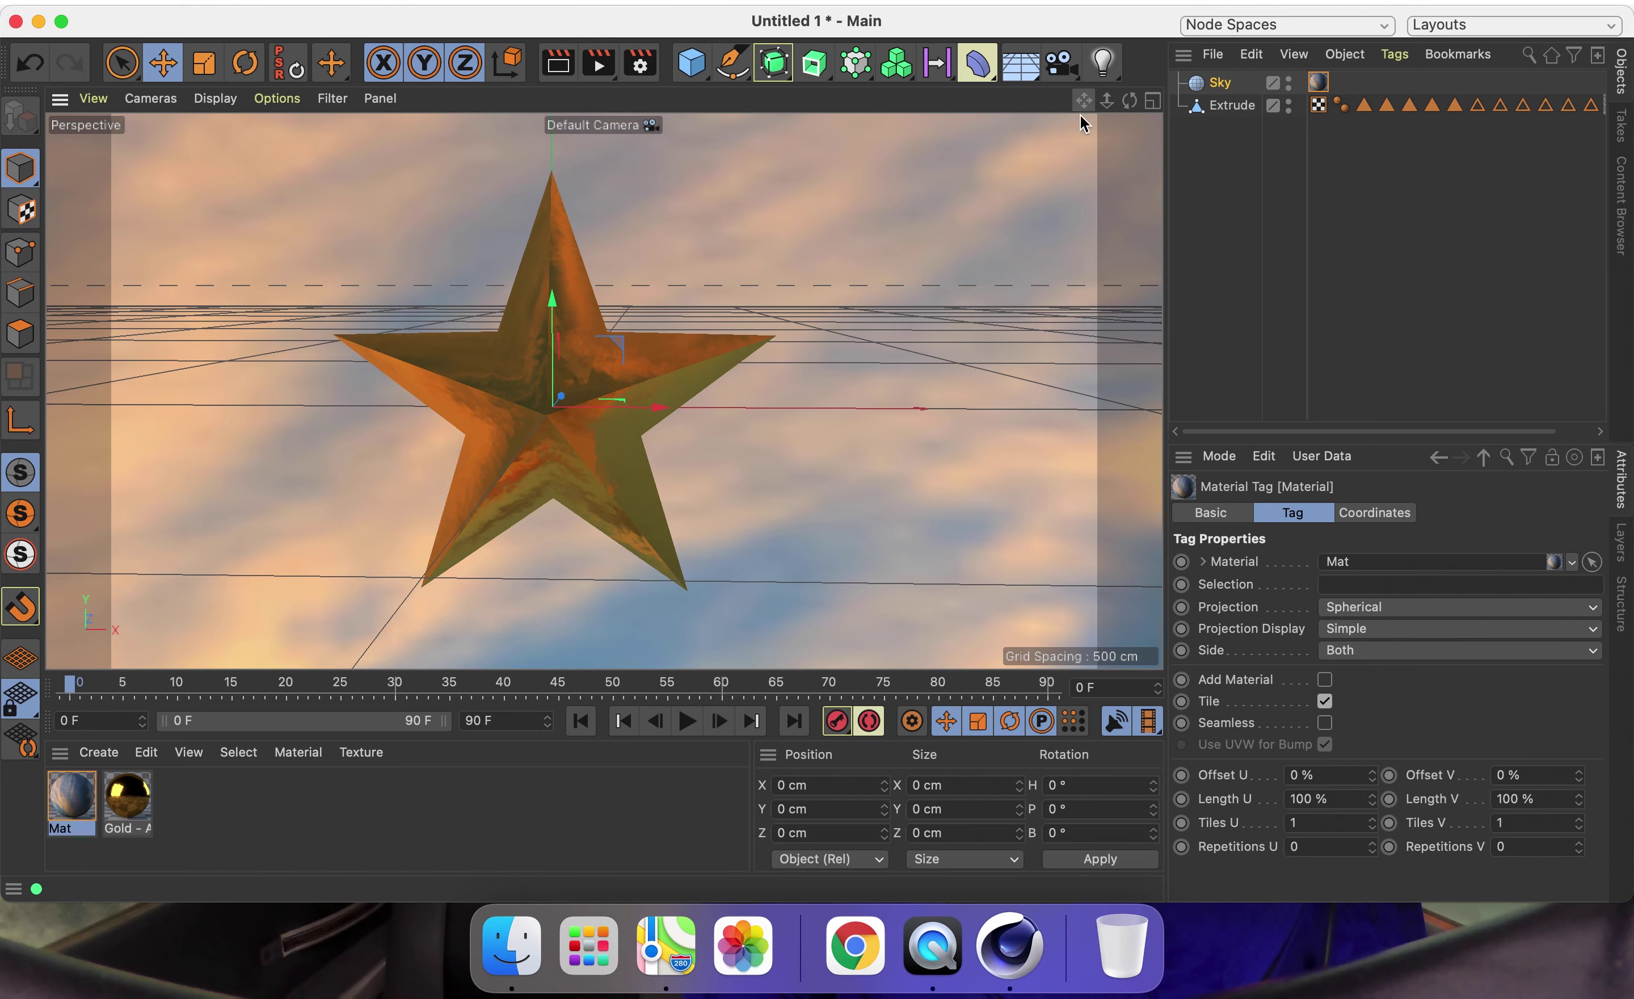
{"action": "left_click_drag", "start_coordinate": [1131, 108], "coordinate": [1130, 114]}
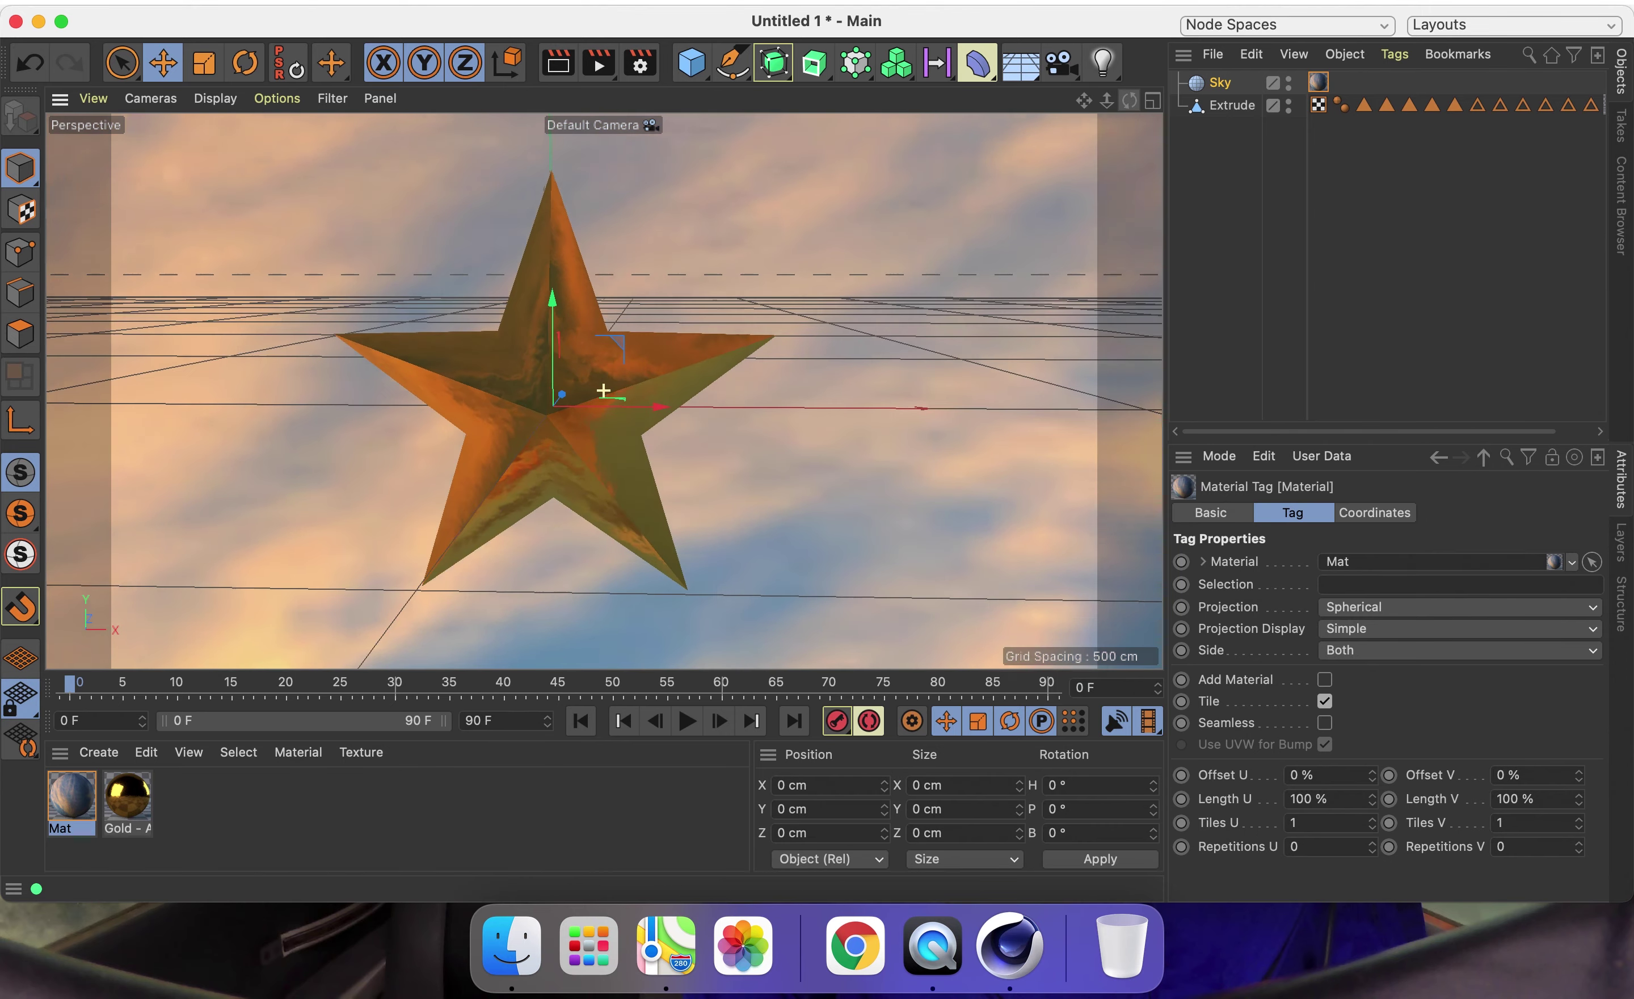
Add two omni lights: Light down-left of the star, Light.1 moved right along X.
{"action": "left_click", "coordinate": [1104, 63]}
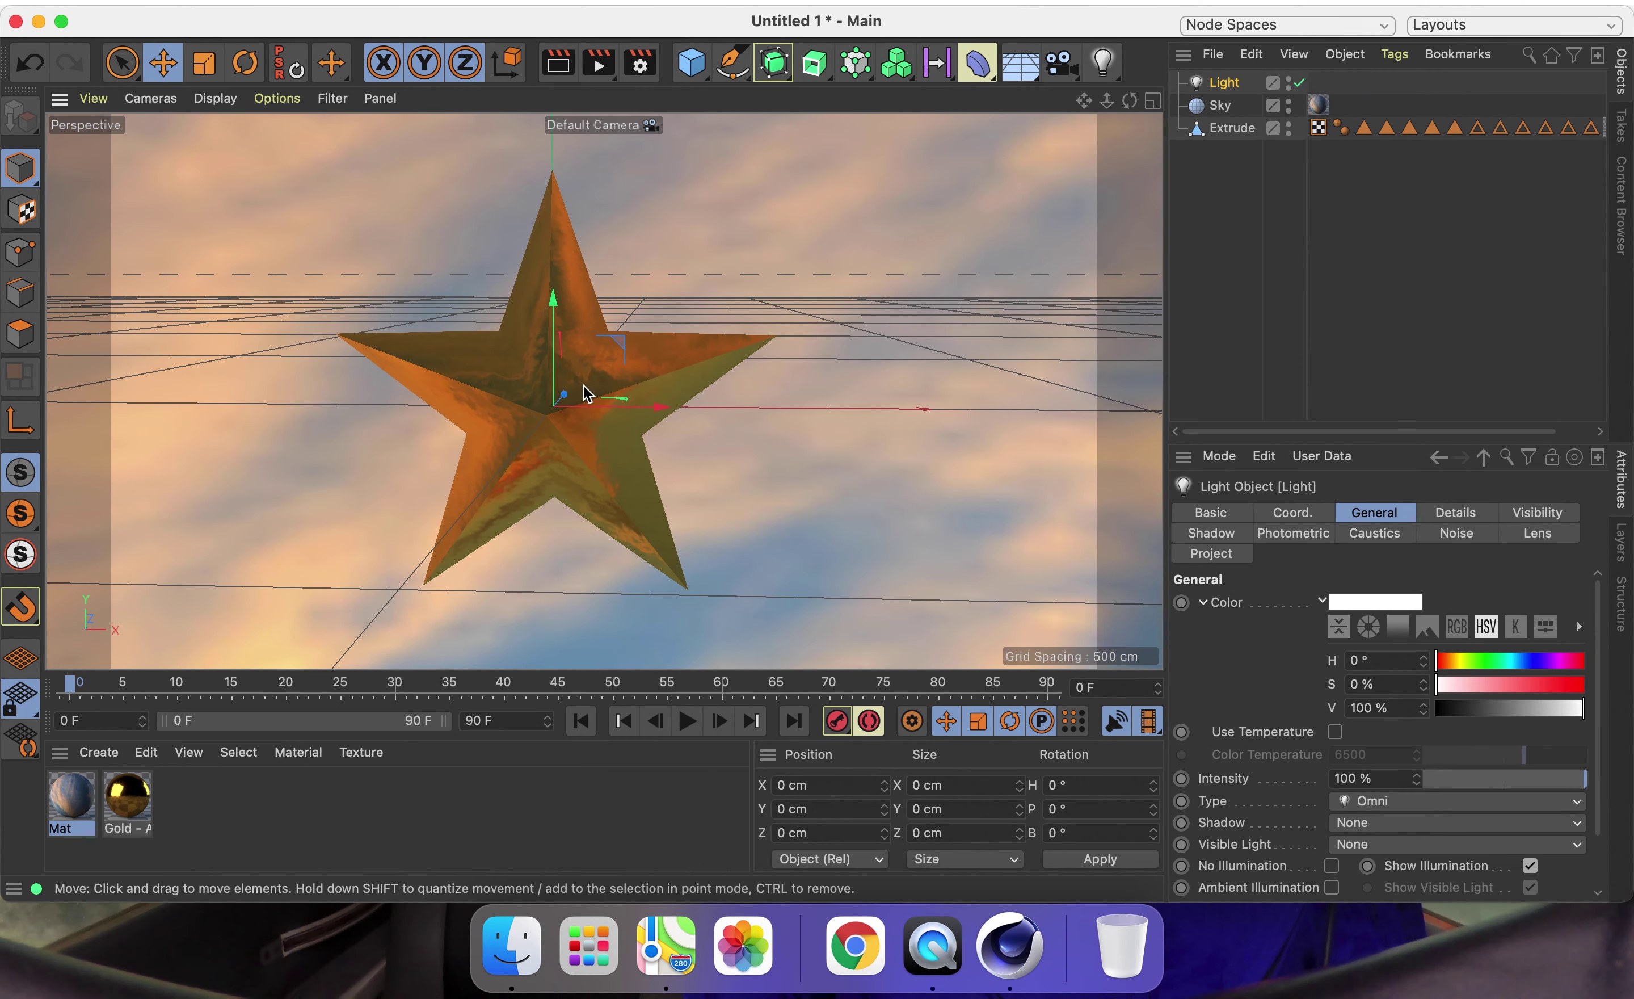
{"action": "mouse_move", "coordinate": [563, 395]}
{"action": "left_mouse_down"}
{"action": "mouse_move", "coordinate": [342, 549]}
{"action": "mouse_move", "coordinate": [344, 448]}
{"action": "left_mouse_up"}
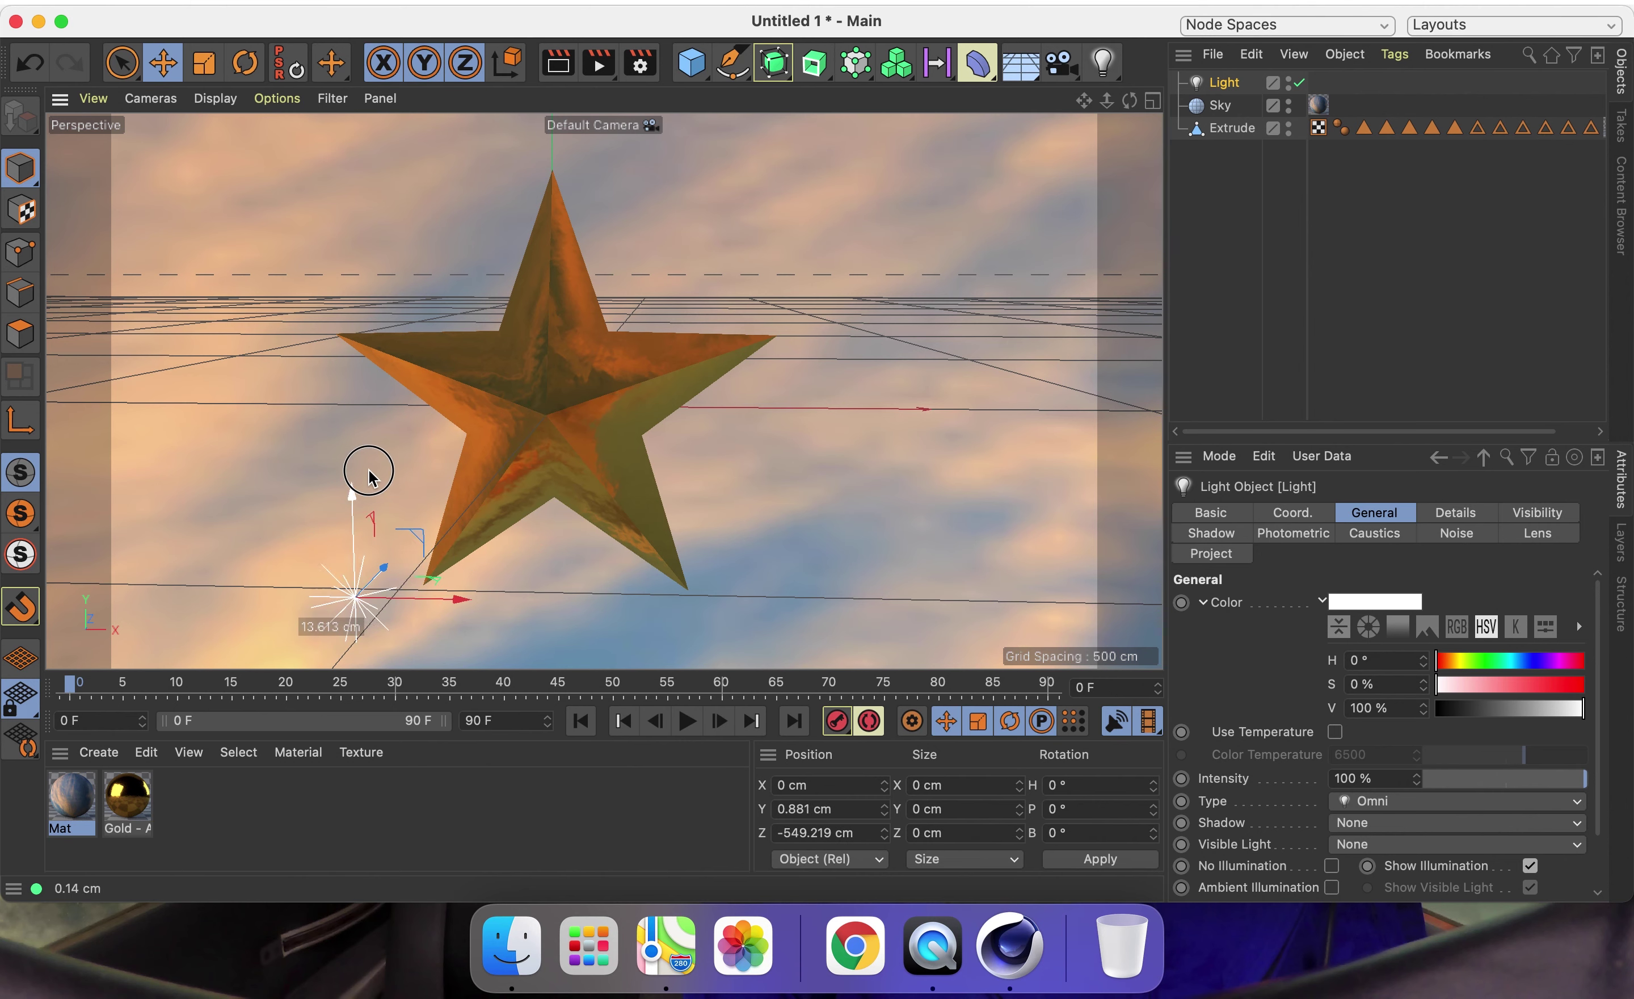
{"action": "left_click", "coordinate": [1122, 67]}
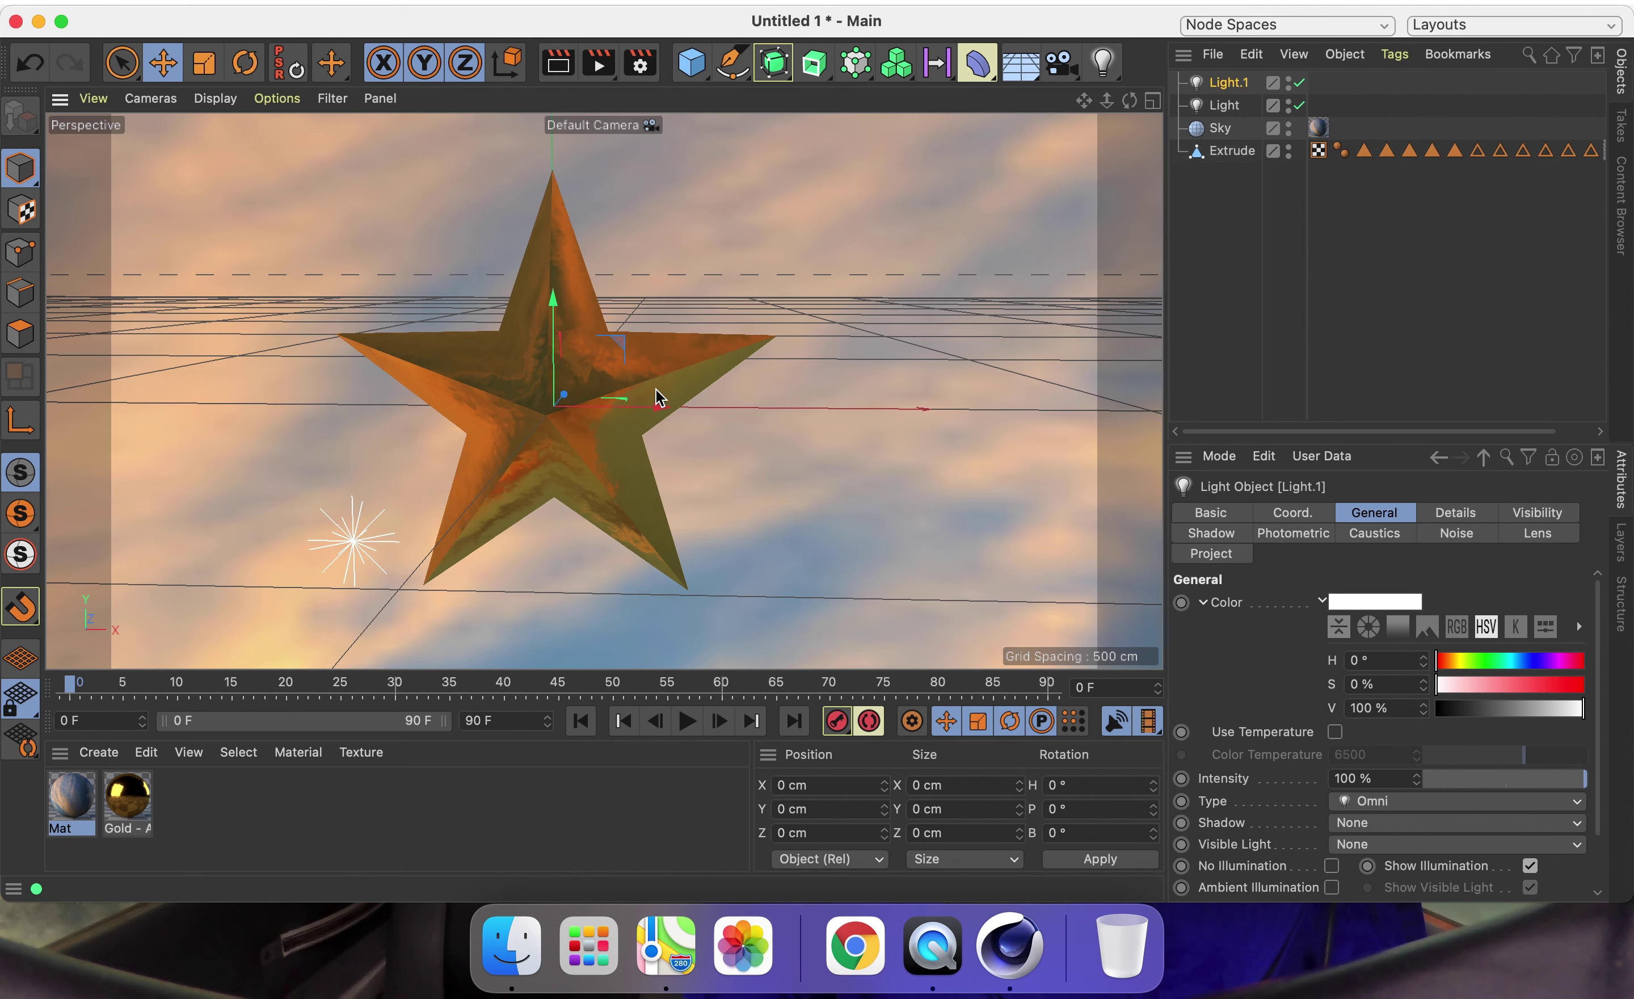
{"action": "mouse_move", "coordinate": [663, 408]}
{"action": "left_mouse_down"}
{"action": "mouse_move", "coordinate": [1071, 493]}
{"action": "mouse_move", "coordinate": [932, 421]}
{"action": "mouse_move", "coordinate": [1127, 475]}
{"action": "mouse_move", "coordinate": [1078, 478]}
{"action": "left_mouse_up"}
{"action": "mouse_move", "coordinate": [1129, 100]}
{"action": "left_mouse_down"}
{"action": "mouse_move", "coordinate": [1100, 114]}
{"action": "mouse_move", "coordinate": [1101, 87]}
{"action": "mouse_move", "coordinate": [1060, 88]}
{"action": "mouse_move", "coordinate": [1119, 117]}
{"action": "left_mouse_up"}
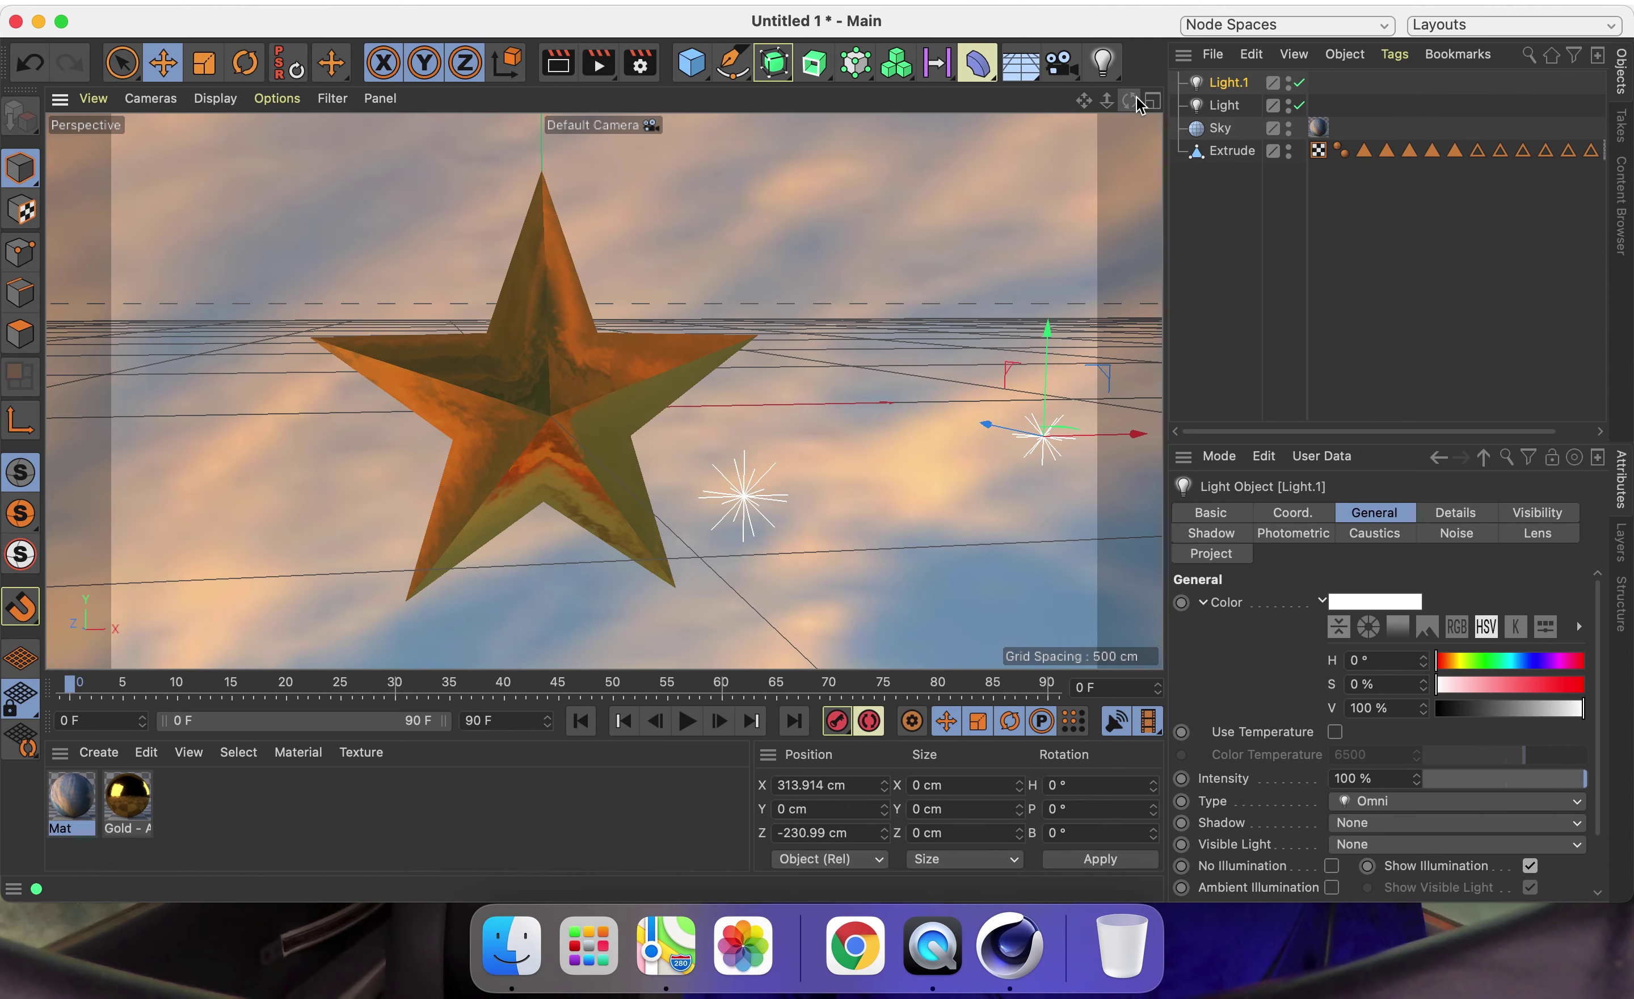
{"action": "left_click_drag", "start_coordinate": [1133, 107], "coordinate": [993, 141]}
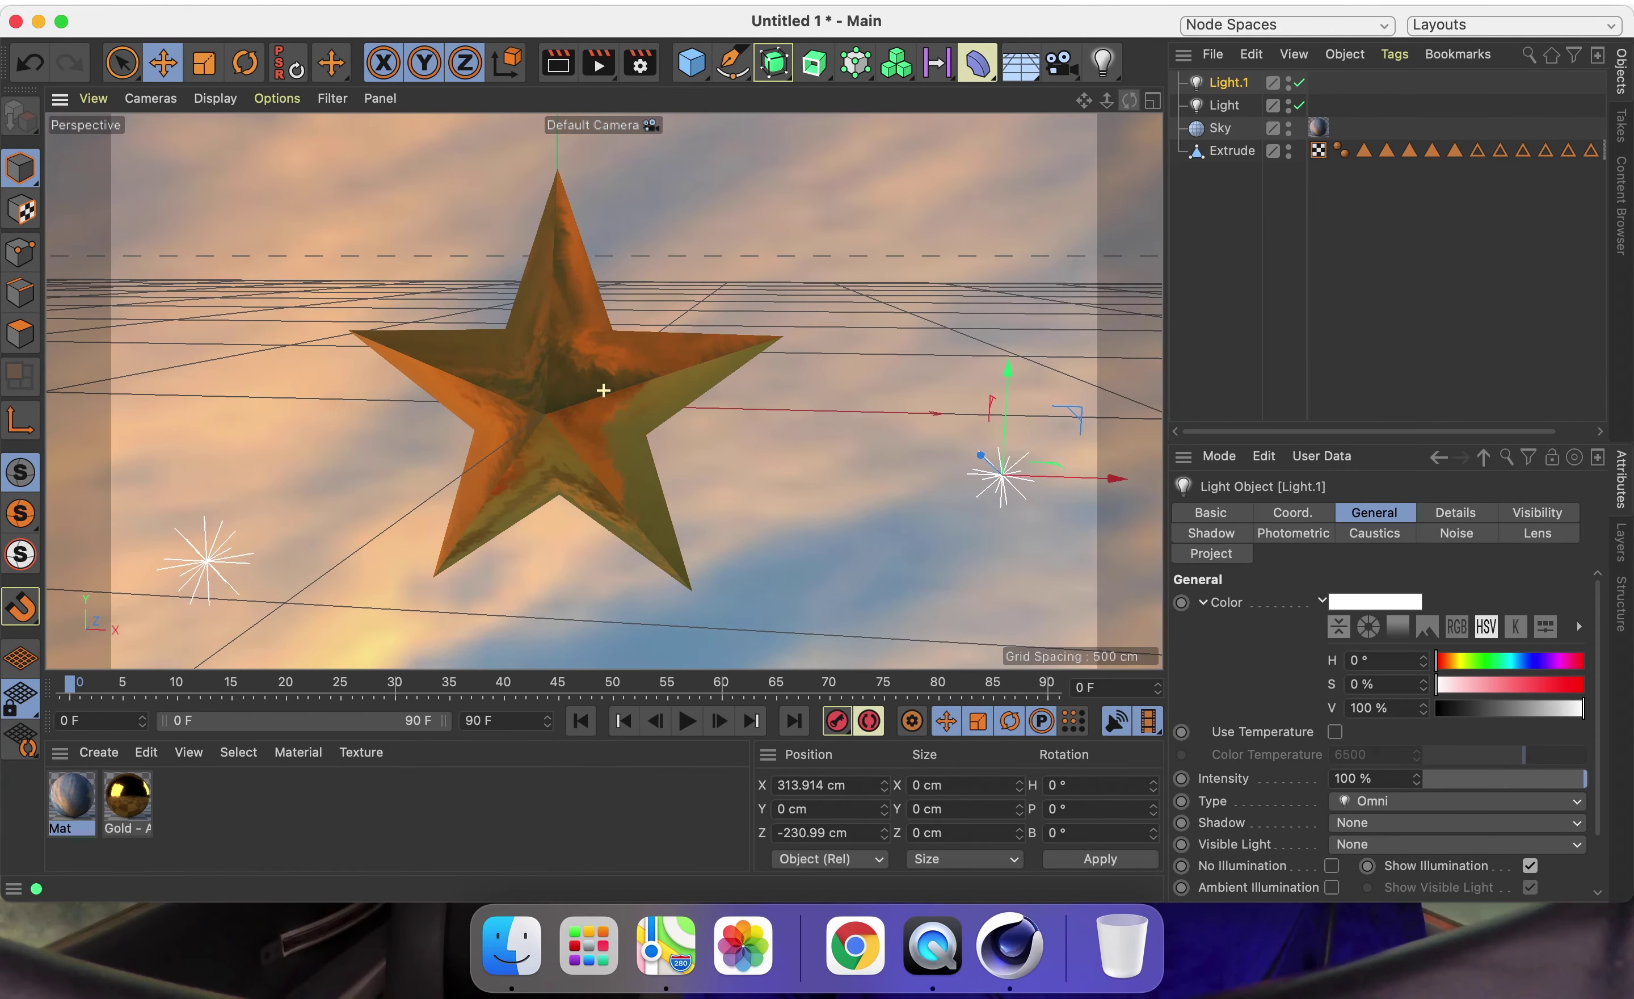
{"action": "left_click_drag", "start_coordinate": [993, 140], "coordinate": [972, 148]}
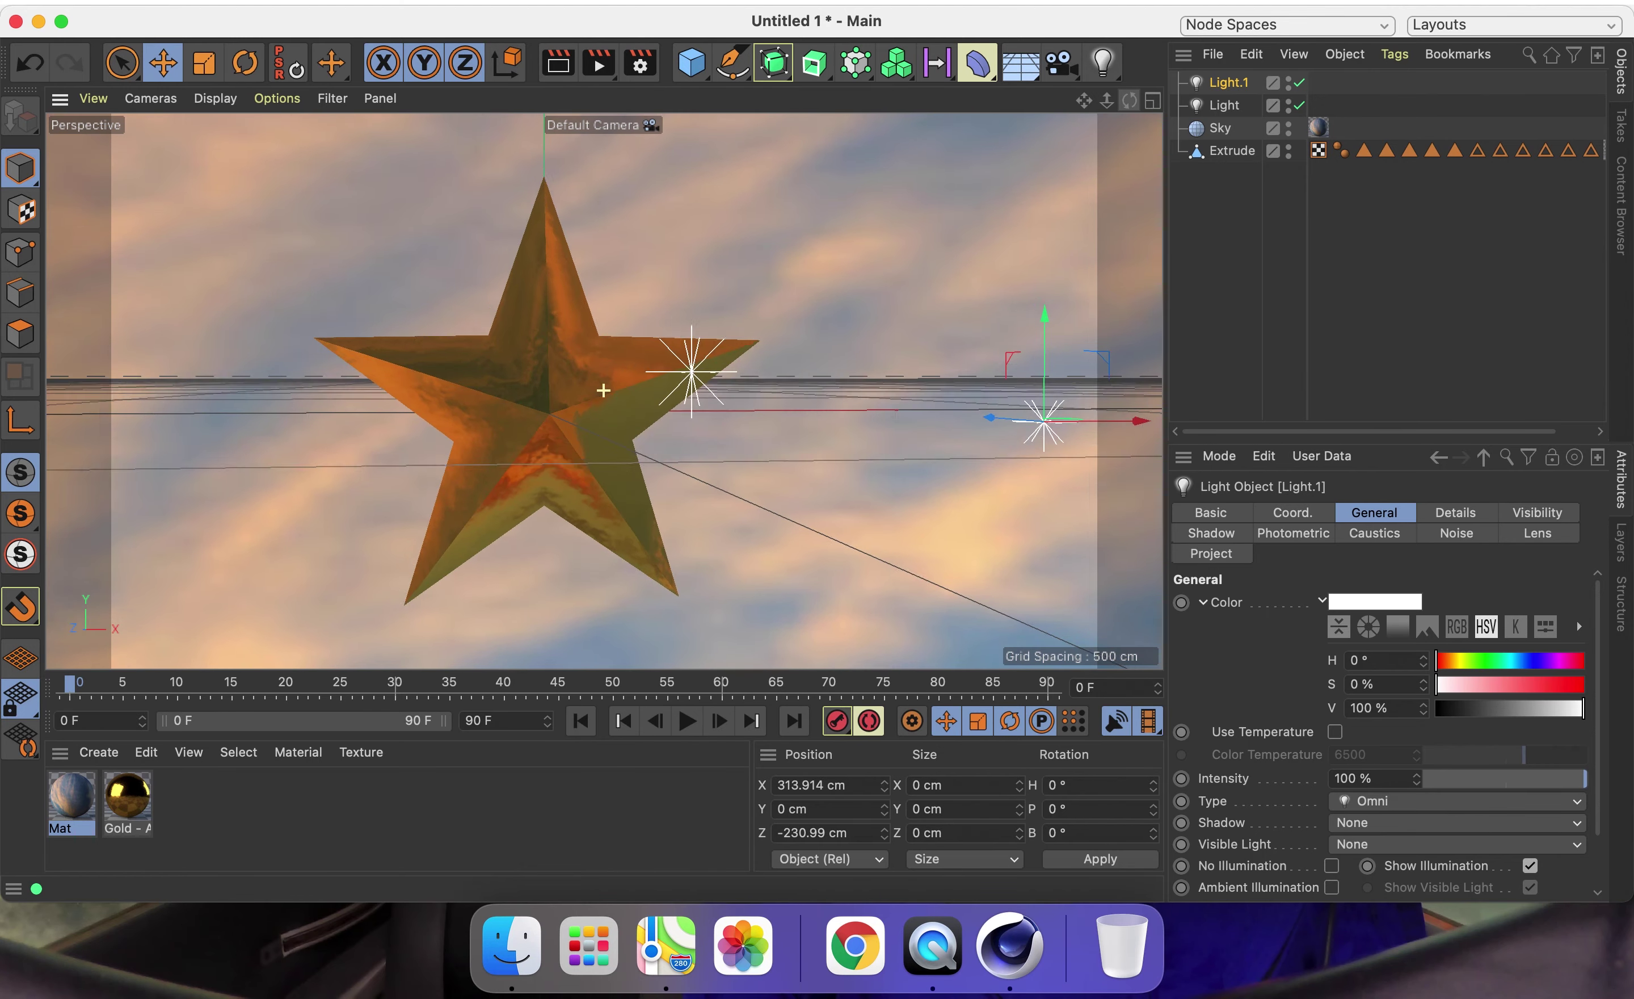
{"action": "left_click_drag", "start_coordinate": [1129, 100], "coordinate": [1130, 107]}
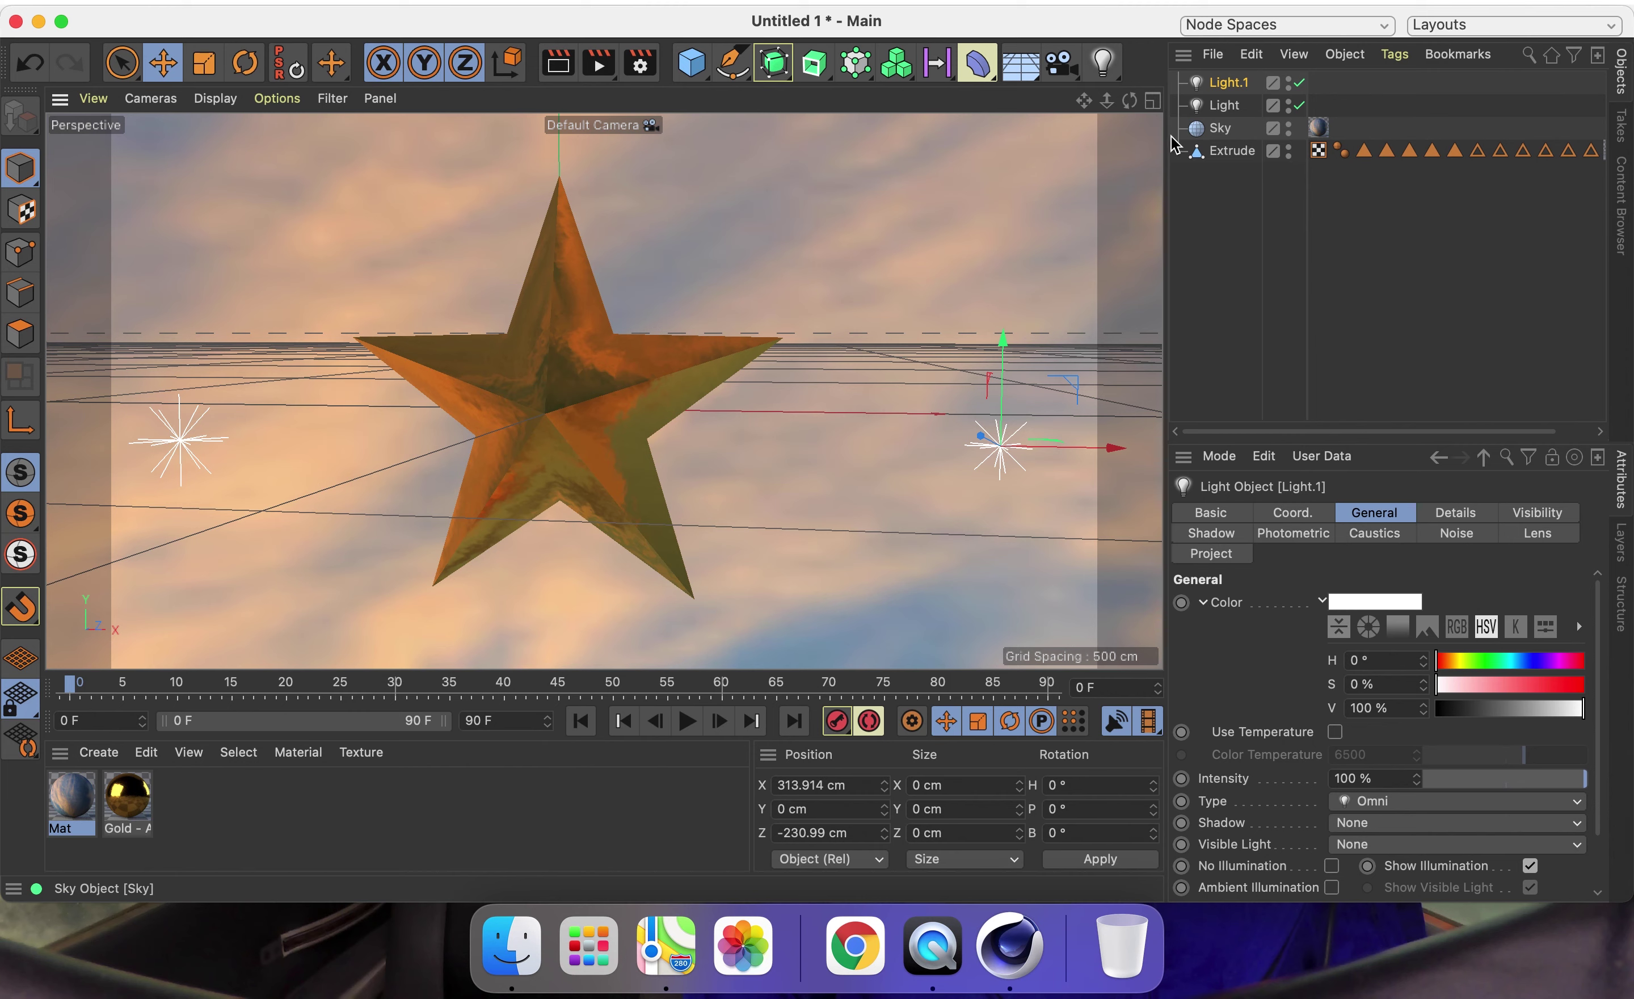